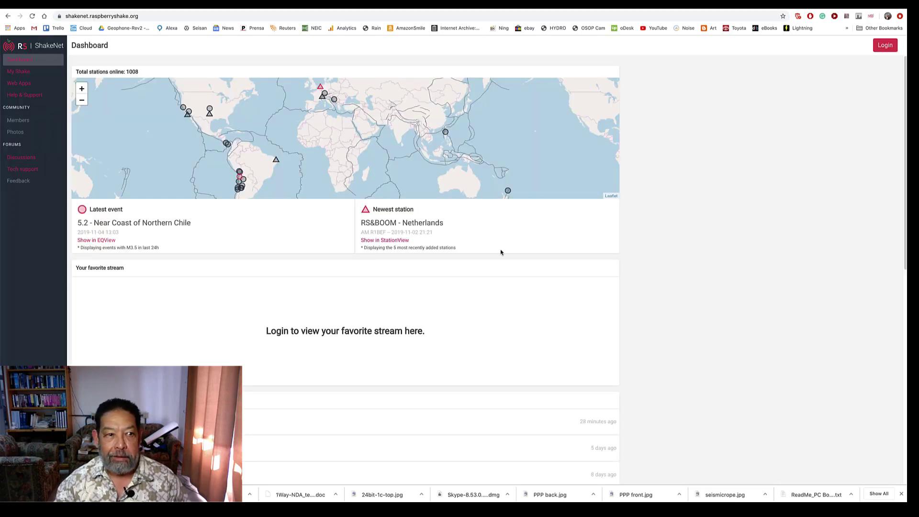
Show the newest station in StationView, close its details and bring the worldwide station map into view
{"action": "left_click", "coordinate": [396, 241]}
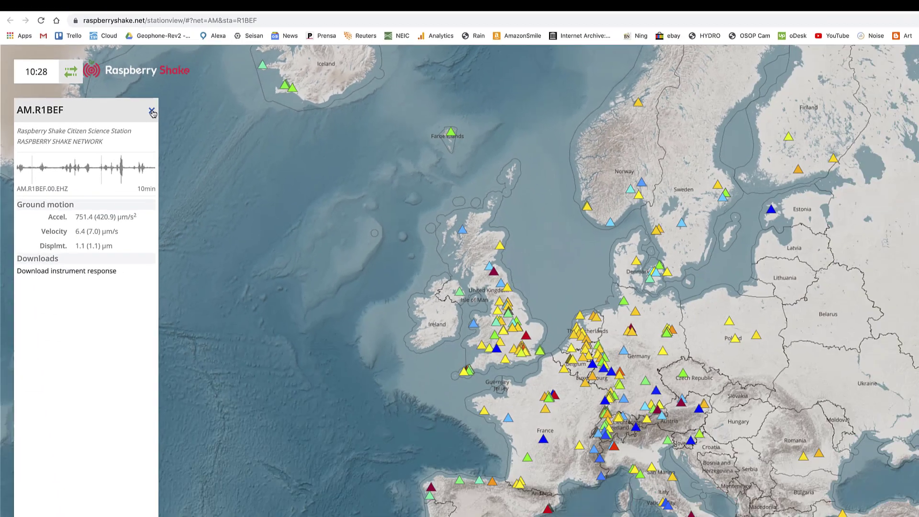
{"action": "scroll", "coordinate": [532, 261], "scroll_direction": "down", "scroll_amount": 4}
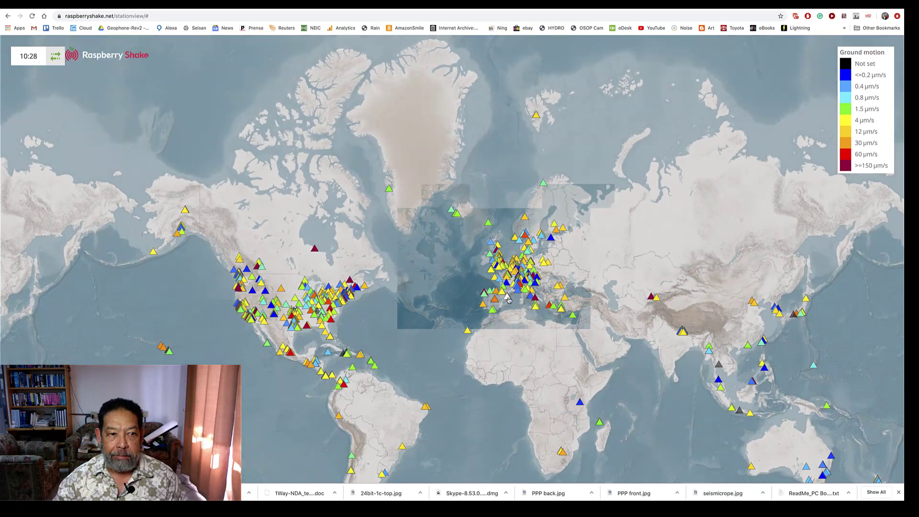
{"action": "left_click_drag", "start_coordinate": [508, 299], "coordinate": [515, 237]}
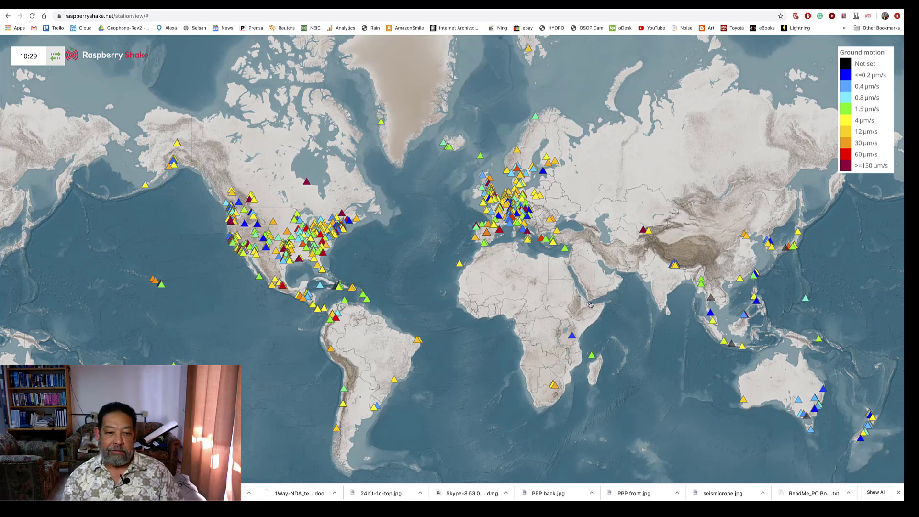
Examine how the stations are distributed across the United States and the rest of North America
{"action": "scroll", "coordinate": [280, 235], "scroll_direction": "up", "scroll_amount": 4}
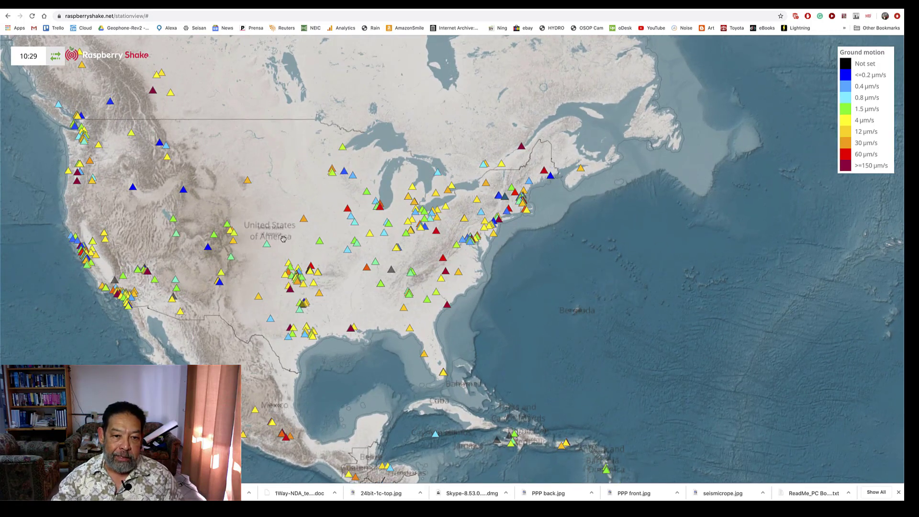
{"action": "left_click_drag", "start_coordinate": [283, 239], "coordinate": [517, 283]}
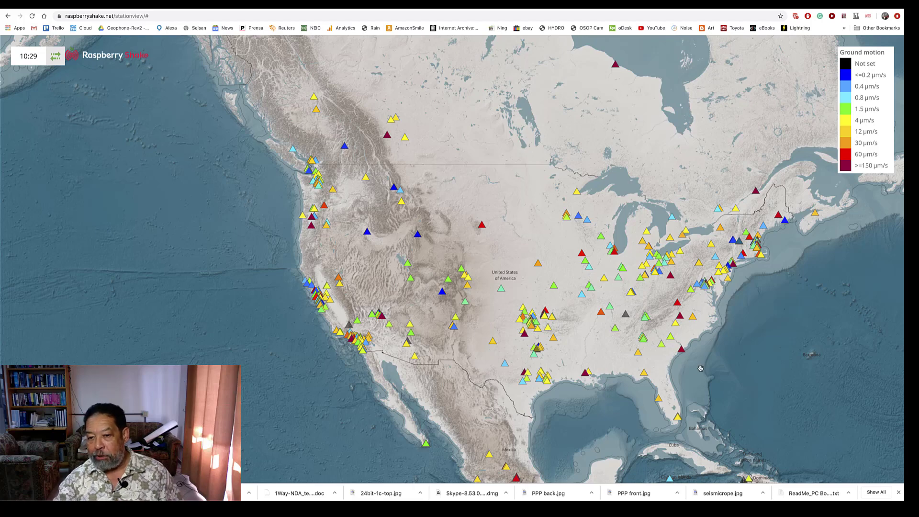
{"action": "scroll", "coordinate": [597, 425], "scroll_direction": "down", "scroll_amount": 1}
{"action": "scroll", "coordinate": [597, 426], "scroll_direction": "up", "scroll_amount": 1}
{"action": "scroll", "coordinate": [597, 425], "scroll_direction": "down", "scroll_amount": 1}
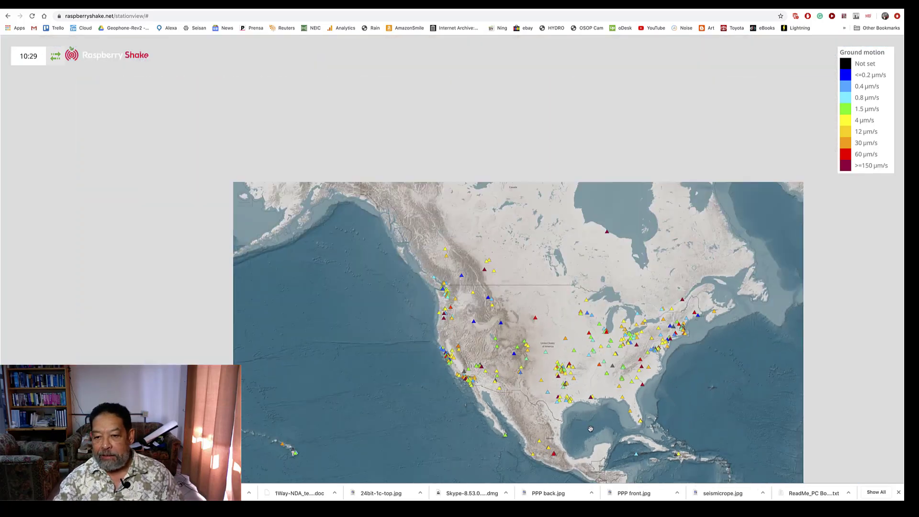
Locate the Chiriquí stations in western Panama and view the details of AM.RF248, AM.RDC7A and AM.R27F1
{"action": "left_click_drag", "start_coordinate": [568, 361], "coordinate": [485, 200]}
{"action": "scroll", "coordinate": [538, 353], "scroll_direction": "up", "scroll_amount": 1}
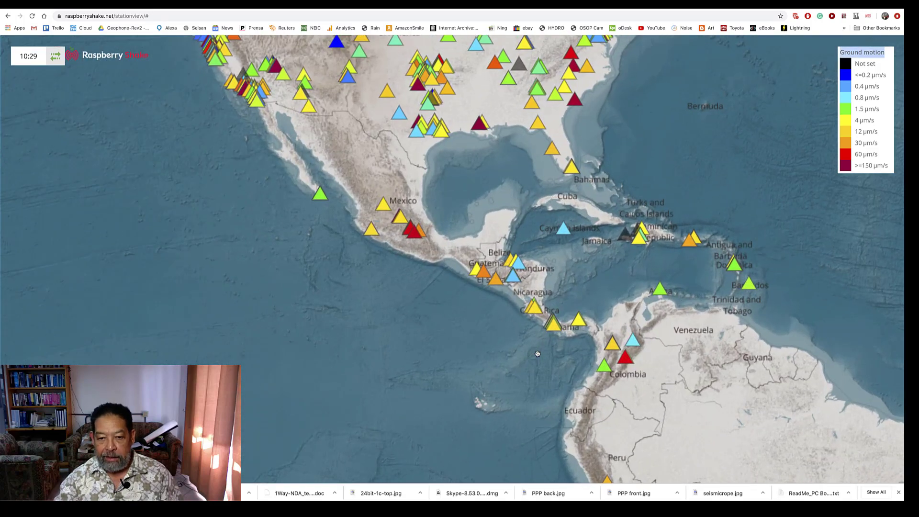
{"action": "scroll", "coordinate": [543, 347], "scroll_direction": "up", "scroll_amount": 2}
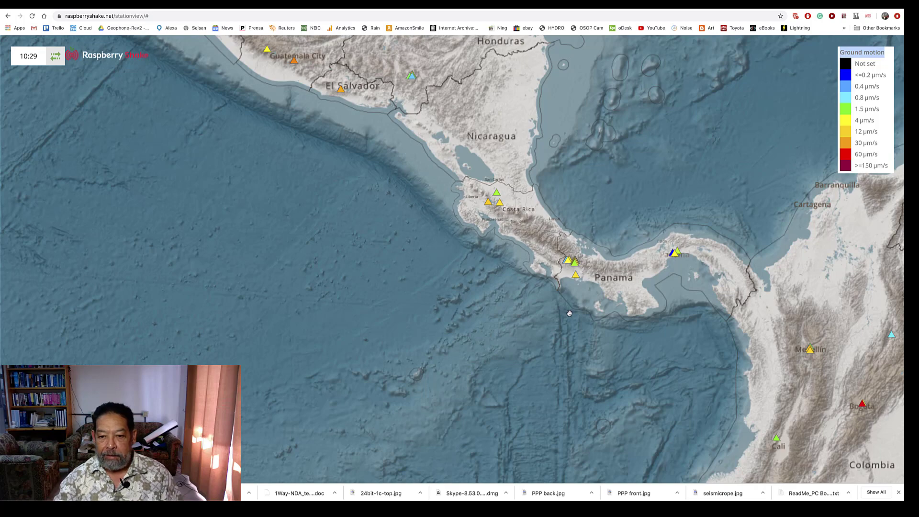
{"action": "left_click_drag", "start_coordinate": [574, 293], "coordinate": [500, 298]}
{"action": "scroll", "coordinate": [500, 299], "scroll_direction": "up", "scroll_amount": 1}
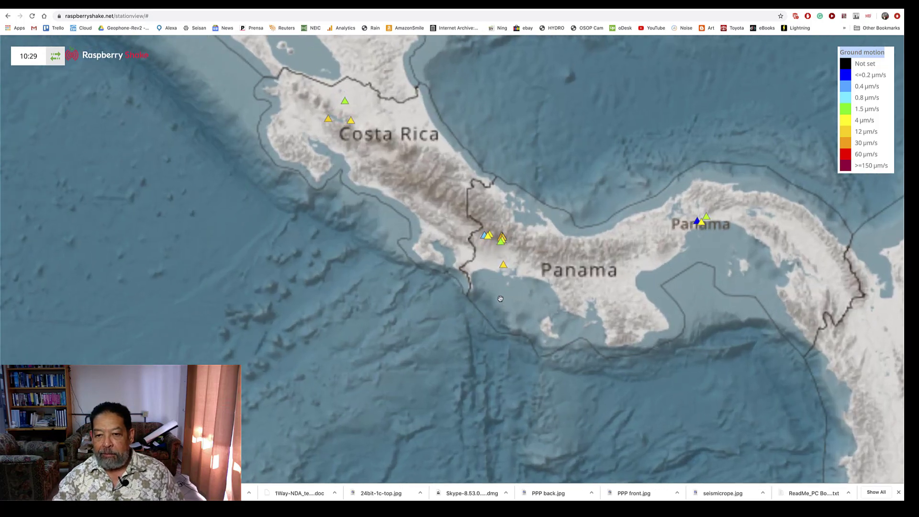
{"action": "scroll", "coordinate": [499, 298], "scroll_direction": "up", "scroll_amount": 1}
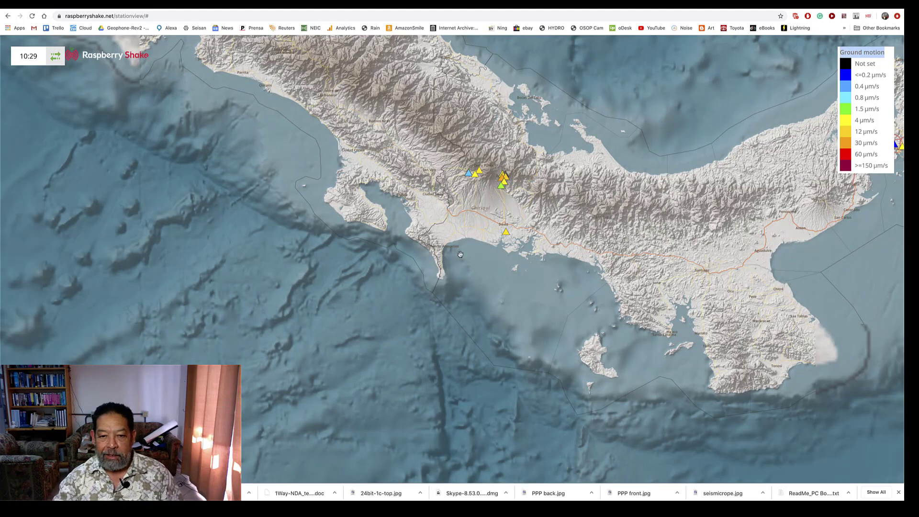
{"action": "scroll", "coordinate": [500, 297], "scroll_direction": "up", "scroll_amount": 1}
{"action": "left_click_drag", "start_coordinate": [489, 288], "coordinate": [473, 395]}
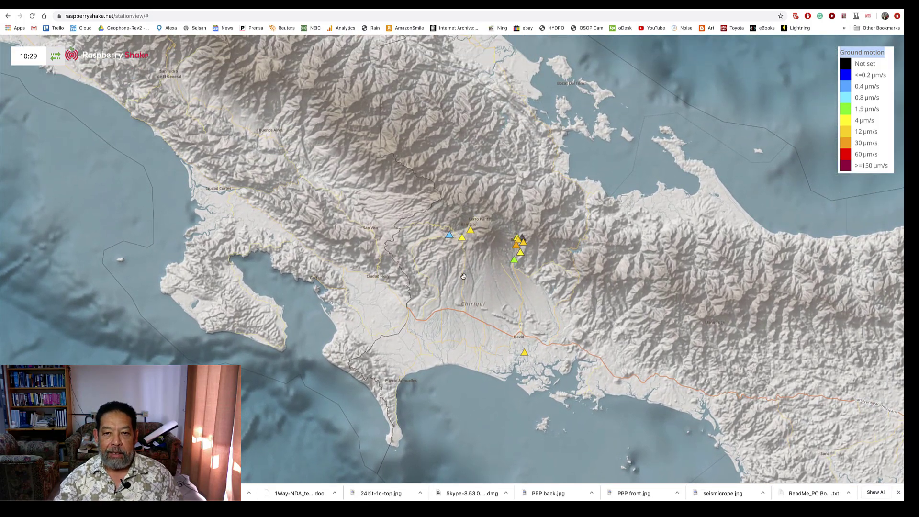
{"action": "left_click", "coordinate": [450, 238]}
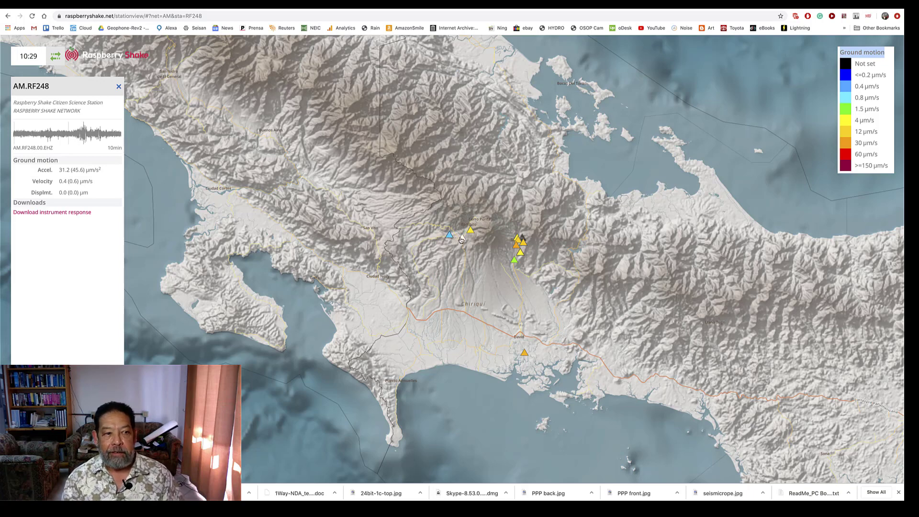
{"action": "left_click", "coordinate": [462, 239]}
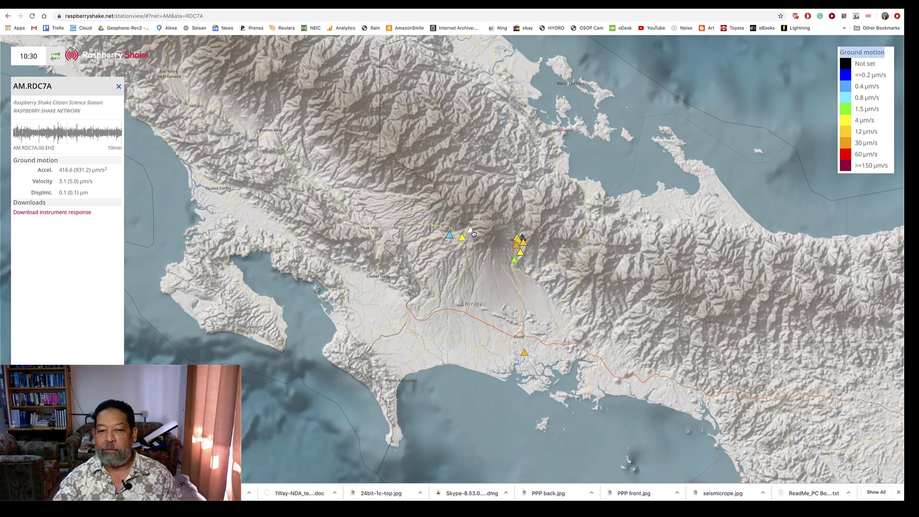
{"action": "left_click", "coordinate": [470, 231]}
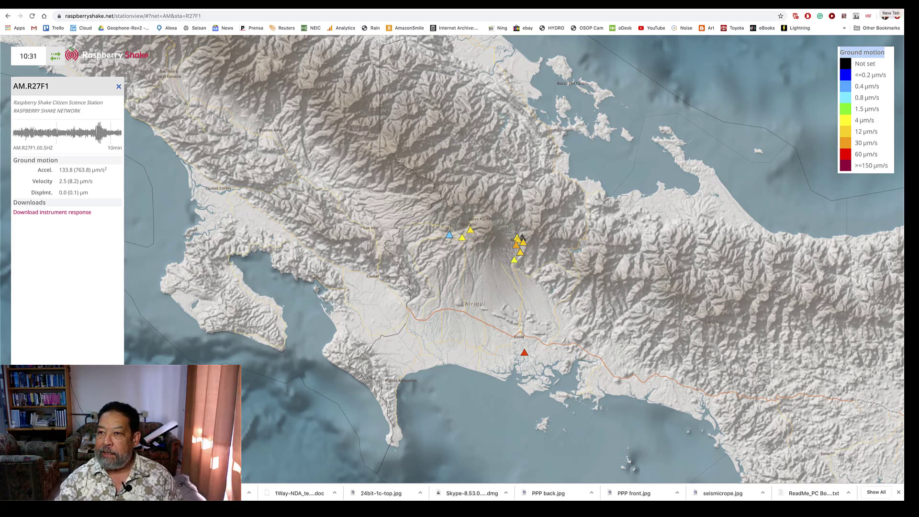
Search Google for "AVO Swarm" in a new browser tab and open the USGS Swarm download page
{"action": "left_click", "coordinate": [890, 14]}
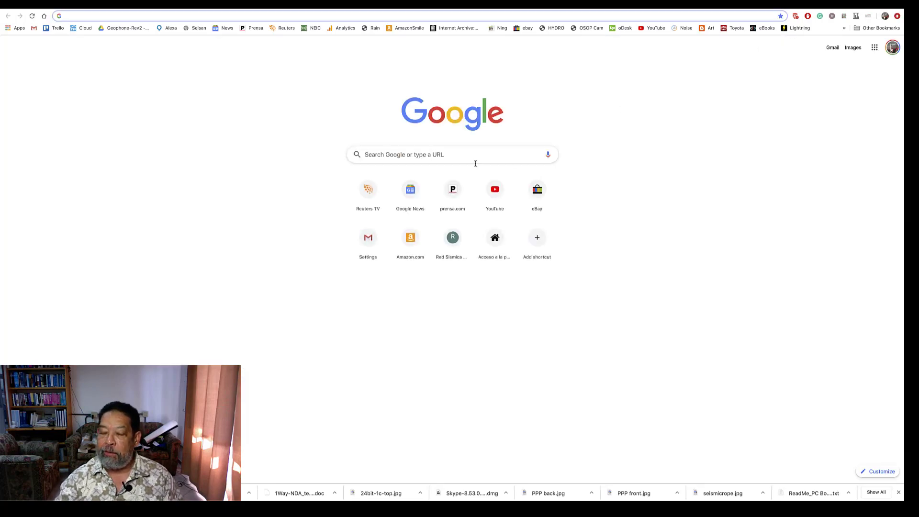
{"action": "left_click", "coordinate": [476, 154]}
{"action": "type", "text": "AVO"}
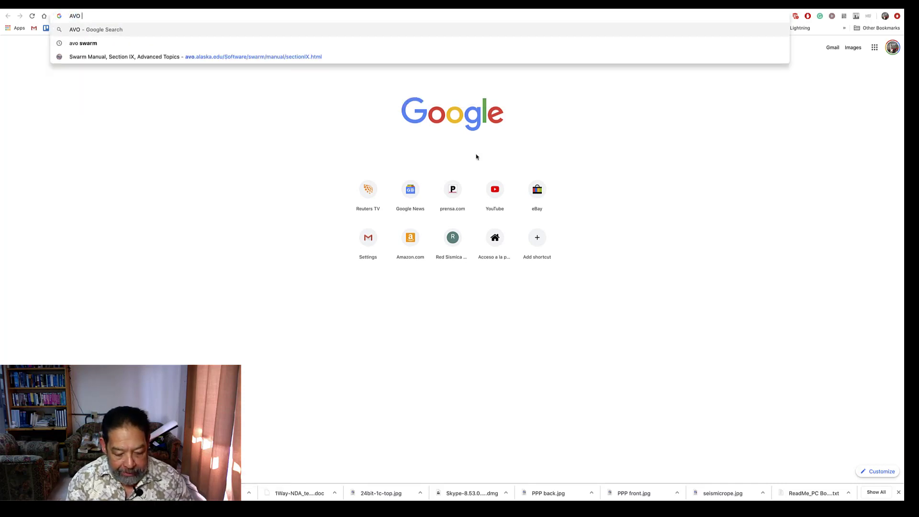
{"action": "type", "text": " Swarm"}
{"action": "key", "text": "Return"}
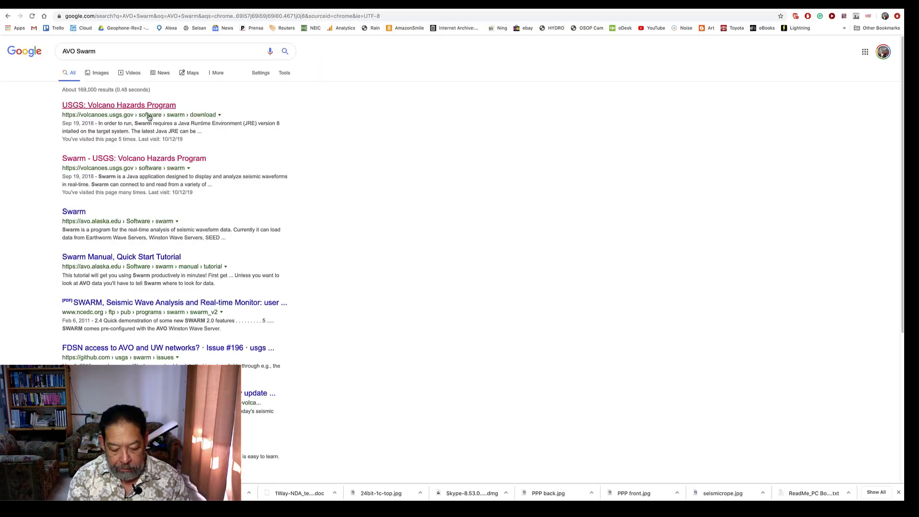
{"action": "left_click", "coordinate": [149, 106]}
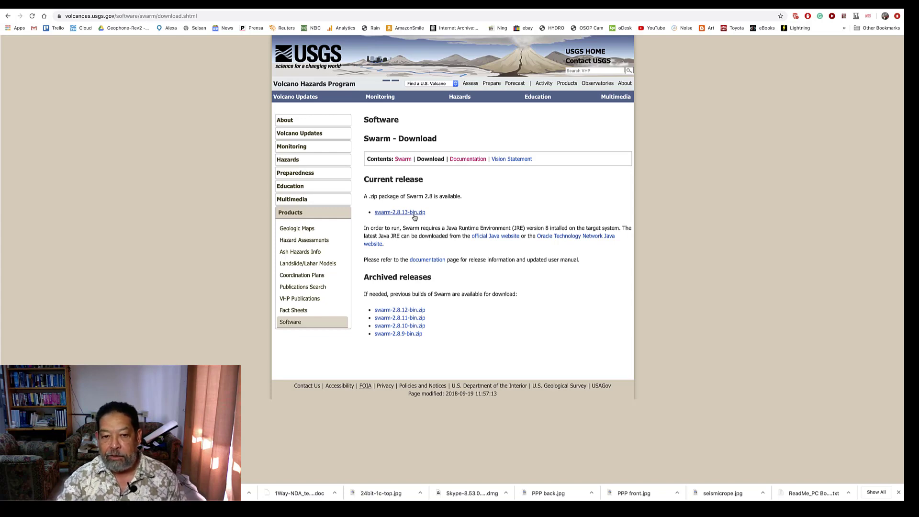
Open the Swarm user manual PDF from the documentation page and examine section 13.8 SwarmMetadata.config with its example entries
{"action": "left_click", "coordinate": [465, 159]}
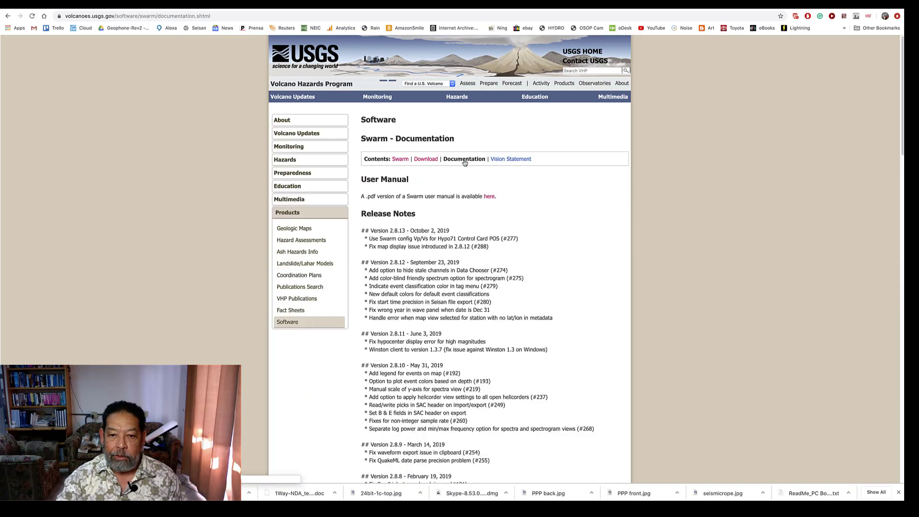
{"action": "left_click", "coordinate": [489, 196]}
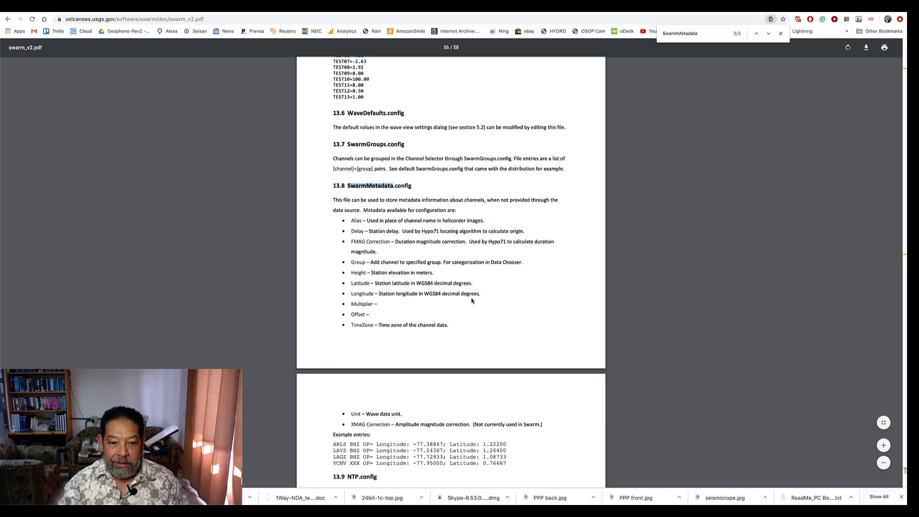
{"action": "scroll", "coordinate": [528, 298], "scroll_direction": "down", "scroll_amount": 3}
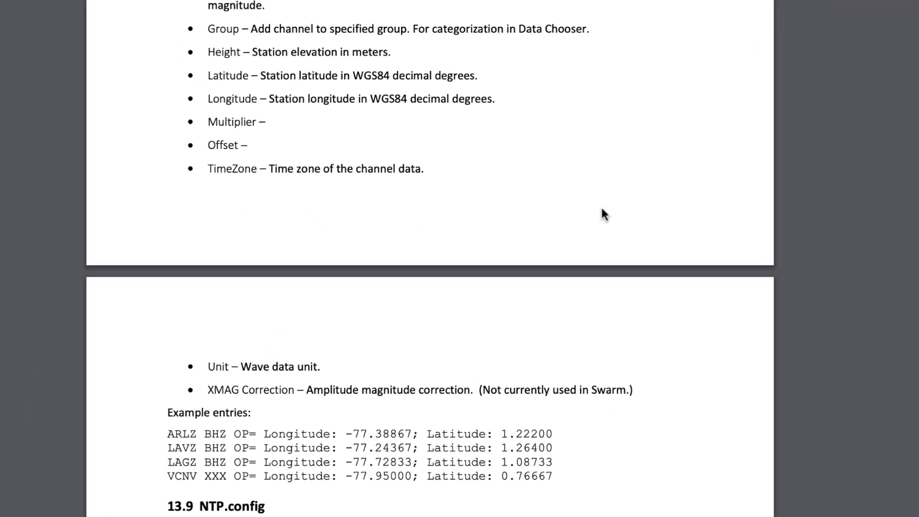
{"action": "scroll", "coordinate": [650, 239], "scroll_direction": "down", "scroll_amount": 4}
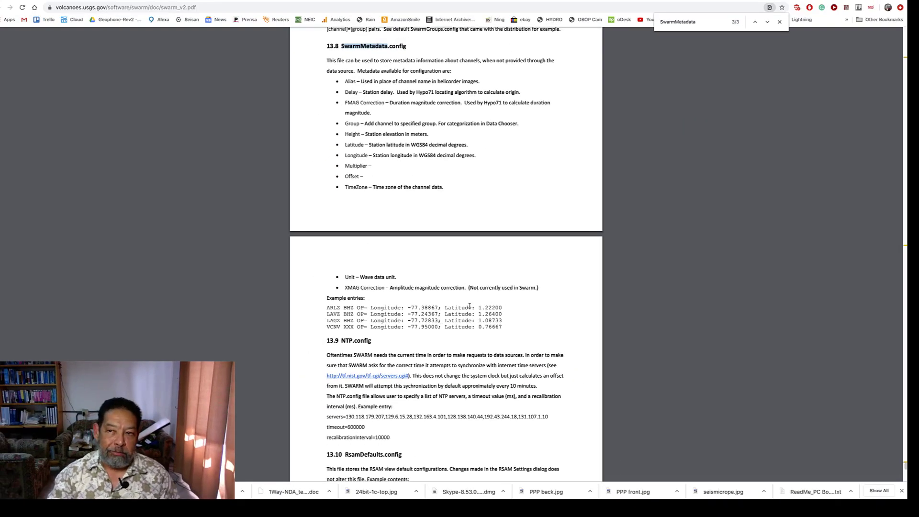
Return to StationView, open the instrument response of station AM.RF248 and examine its latitude, longitude and elevation entries
{"action": "left_click", "coordinate": [551, 1]}
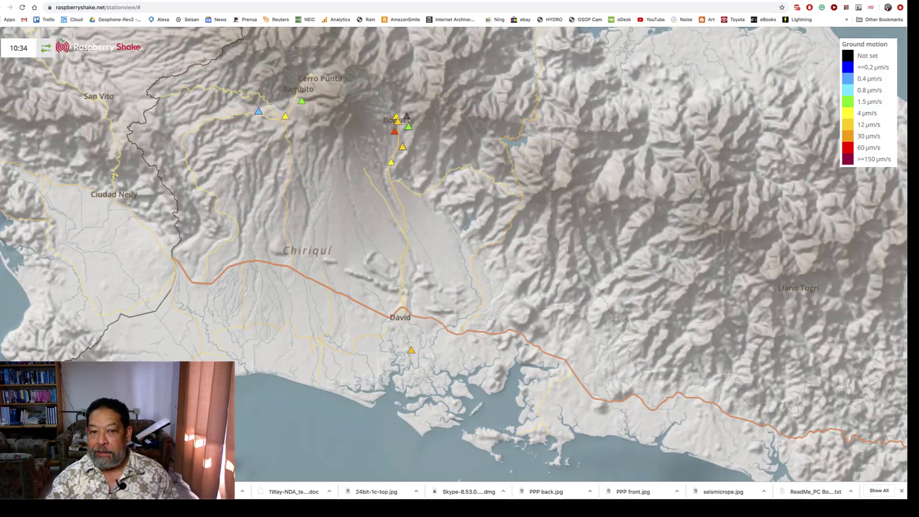
{"action": "left_click", "coordinate": [258, 113]}
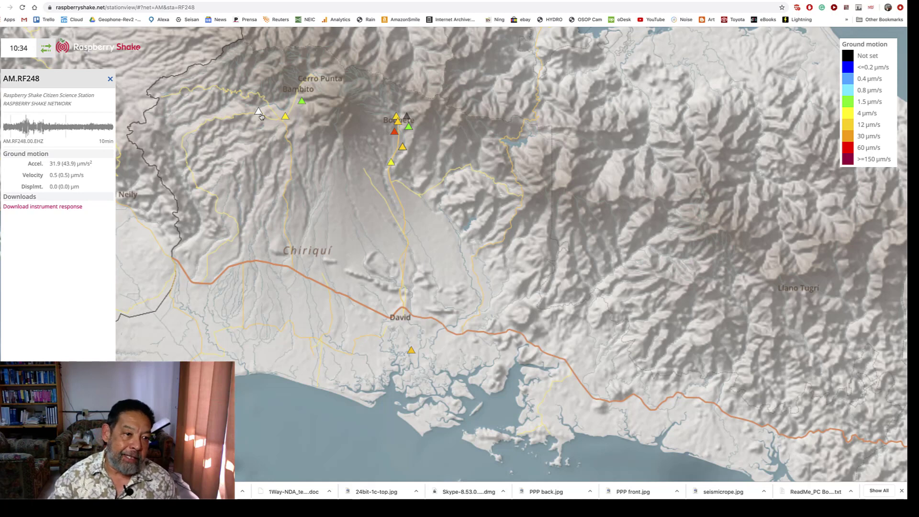
{"action": "left_click", "coordinate": [34, 206]}
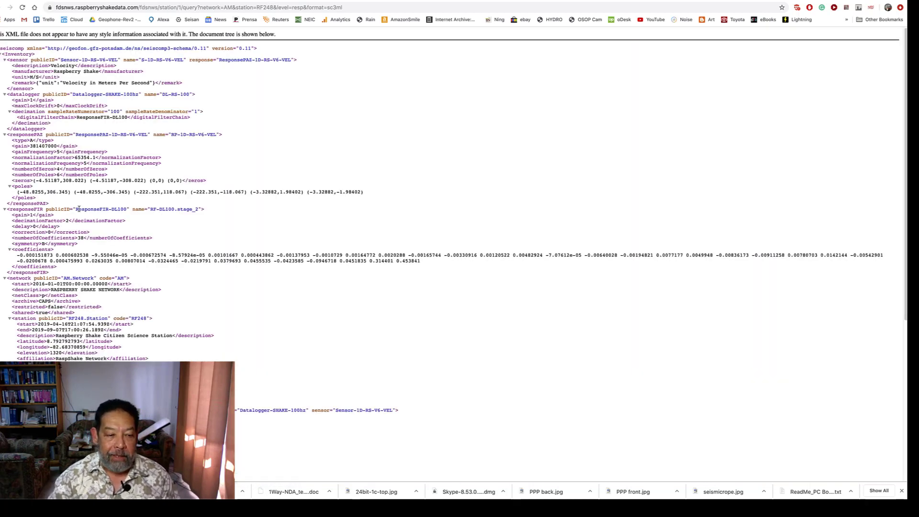
{"action": "scroll", "coordinate": [80, 210], "scroll_direction": "down", "scroll_amount": 3}
{"action": "scroll", "coordinate": [80, 210], "scroll_direction": "down", "scroll_amount": 5}
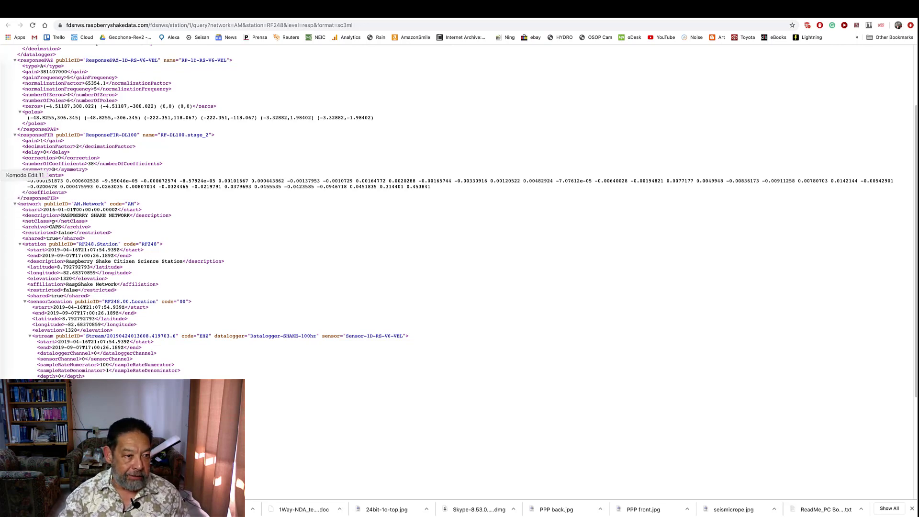
Copy the VCNV XXX example entry from the SwarmMetadata.config section of the Swarm manual
{"action": "left_click", "coordinate": [0, 175]}
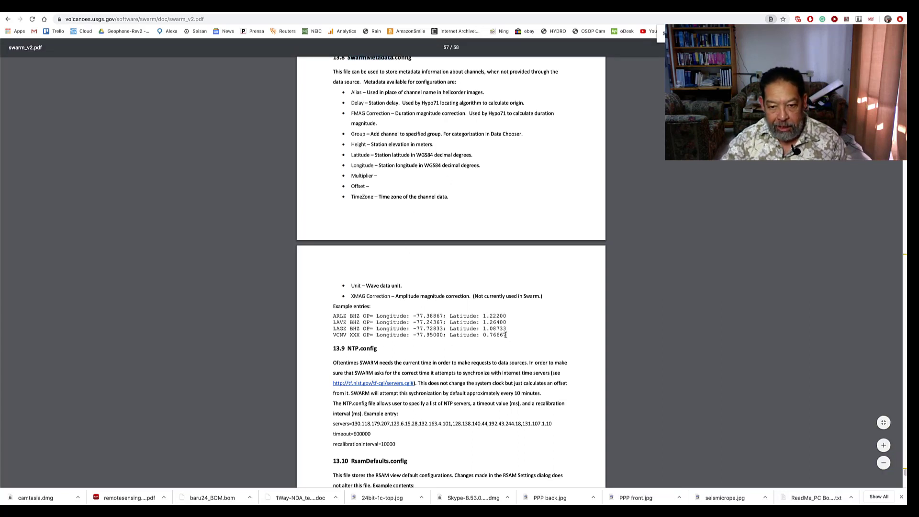
{"action": "left_click_drag", "start_coordinate": [506, 334], "coordinate": [323, 338]}
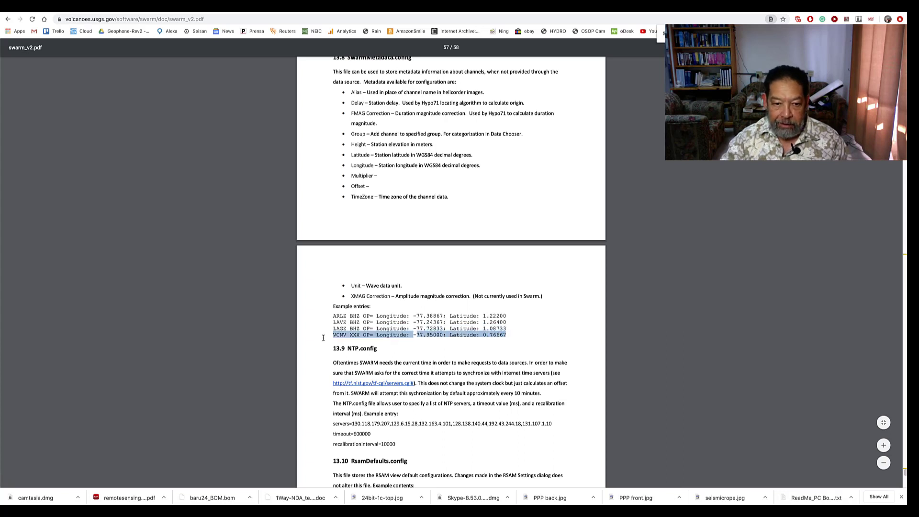
{"action": "right_click", "coordinate": [348, 334]}
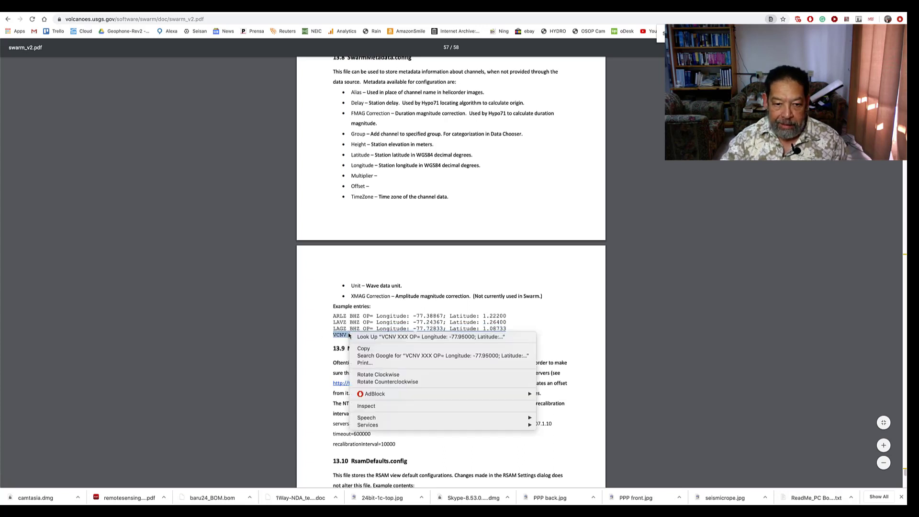
{"action": "left_click", "coordinate": [366, 351]}
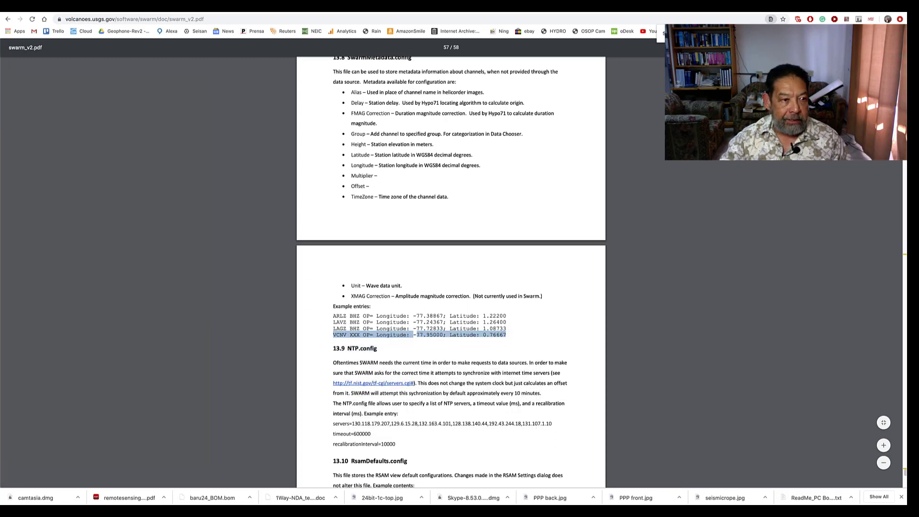
Switch to the terminal by opening a new shell window and enlarge it
{"action": "right_click", "coordinate": [2, 113]}
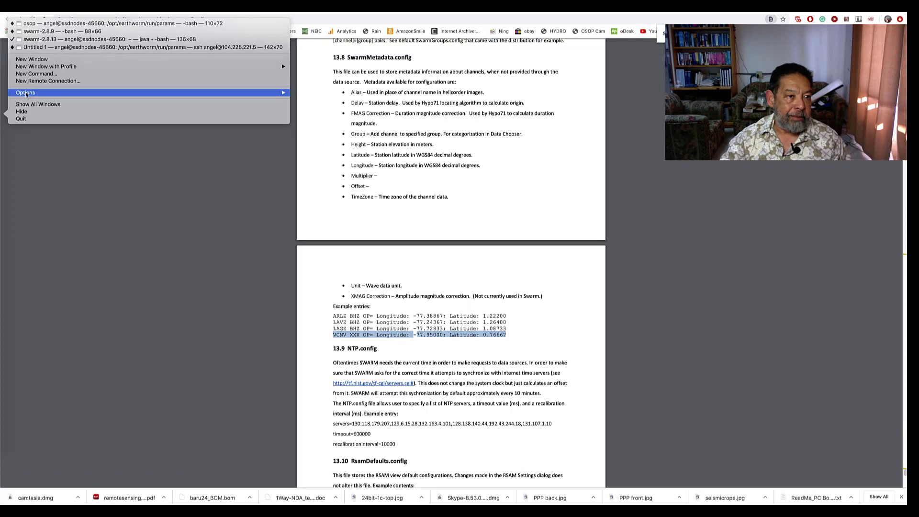
{"action": "left_click", "coordinate": [43, 59]}
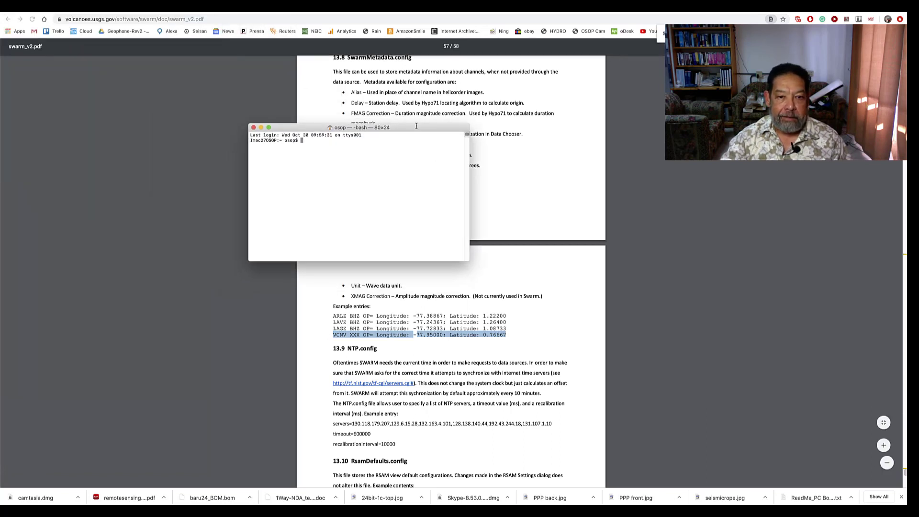
{"action": "left_click_drag", "start_coordinate": [467, 260], "coordinate": [673, 415]}
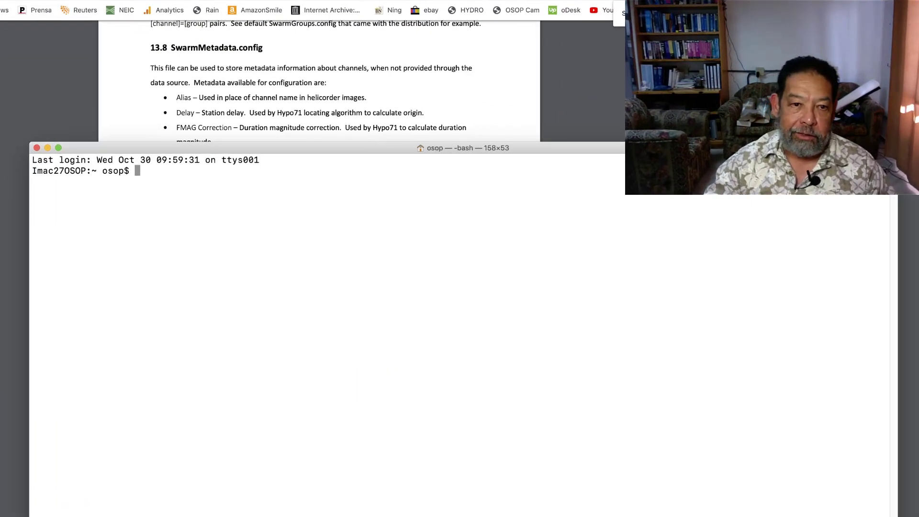
Create an empty file named SwarmMetadata.config2 in the home directory with the touch command
{"action": "type", "text": "toch"}
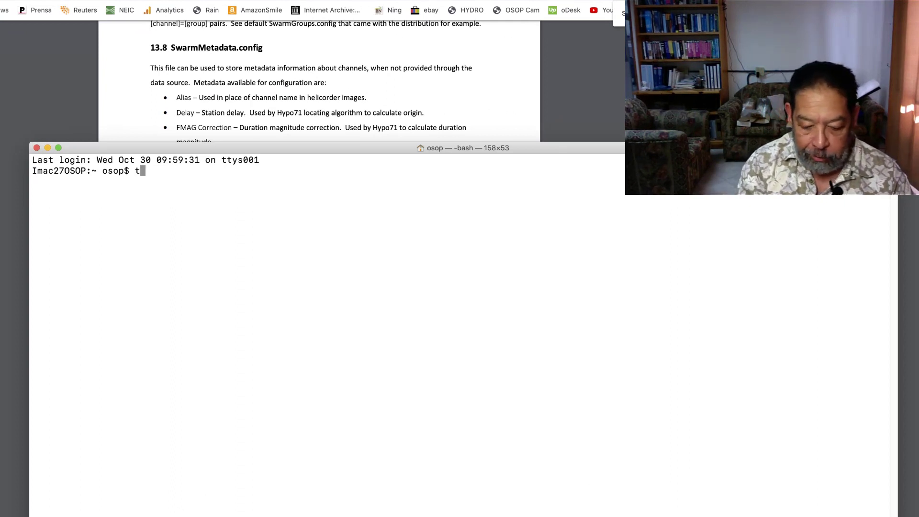
{"action": "key", "text": "BackSpace"}
{"action": "key", "text": "BackSpace"}
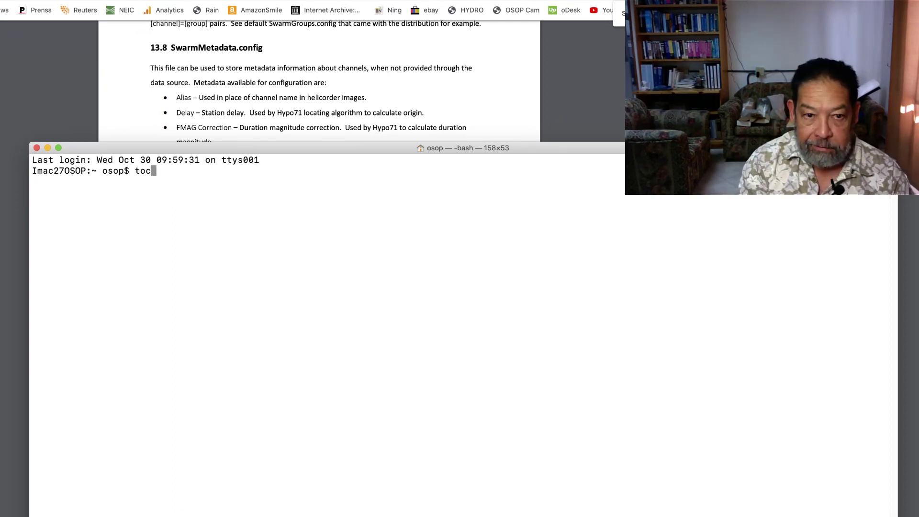
{"action": "type", "text": "uch"}
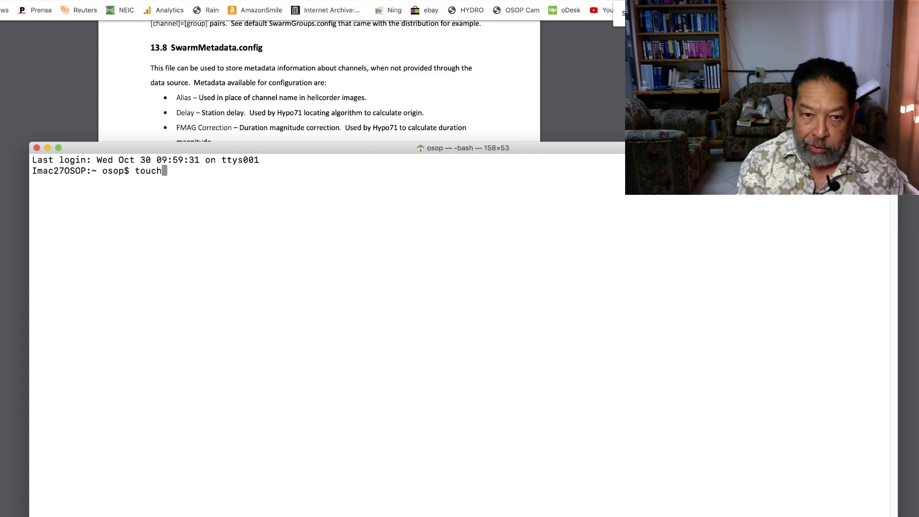
{"action": "type", "text": " S"}
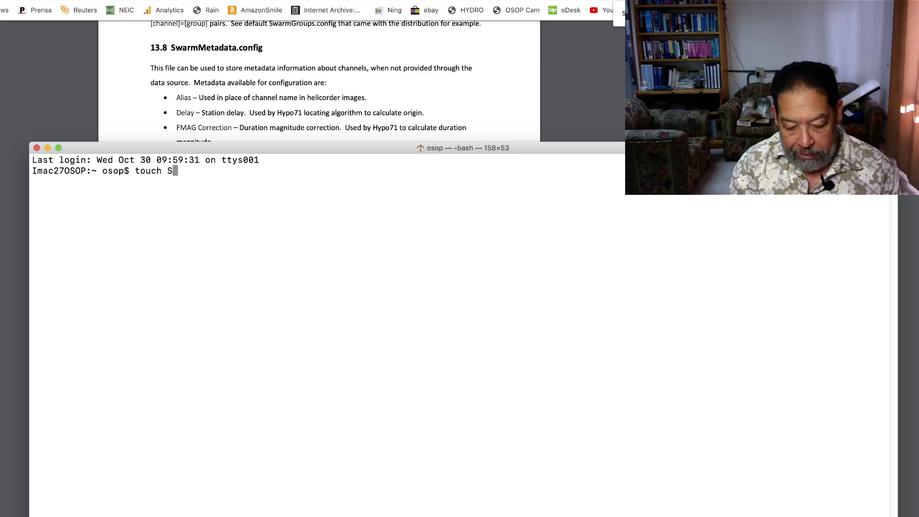
{"action": "type", "text": "warm"}
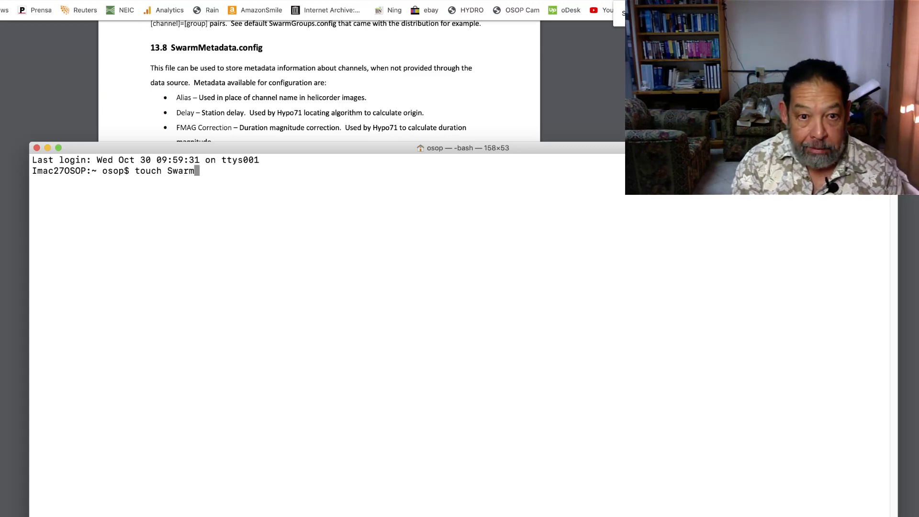
{"action": "type", "text": "Metada"}
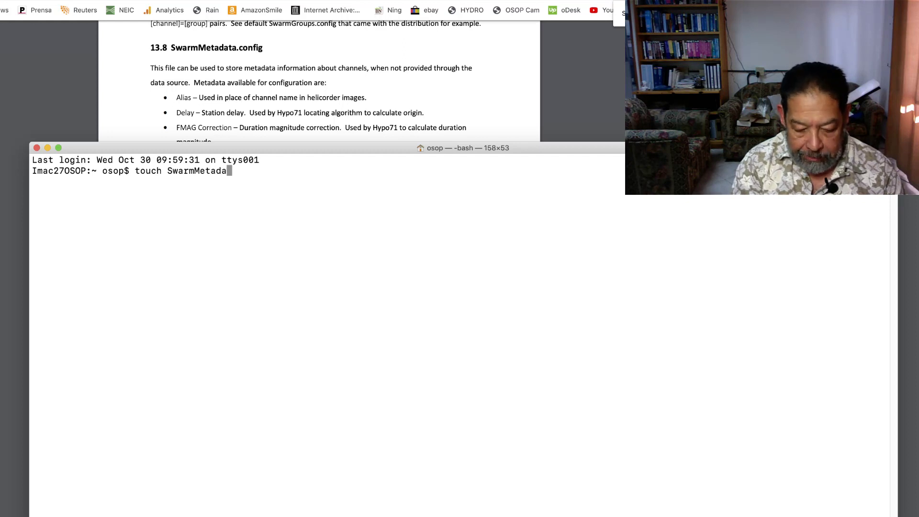
{"action": "type", "text": "ta.confi"}
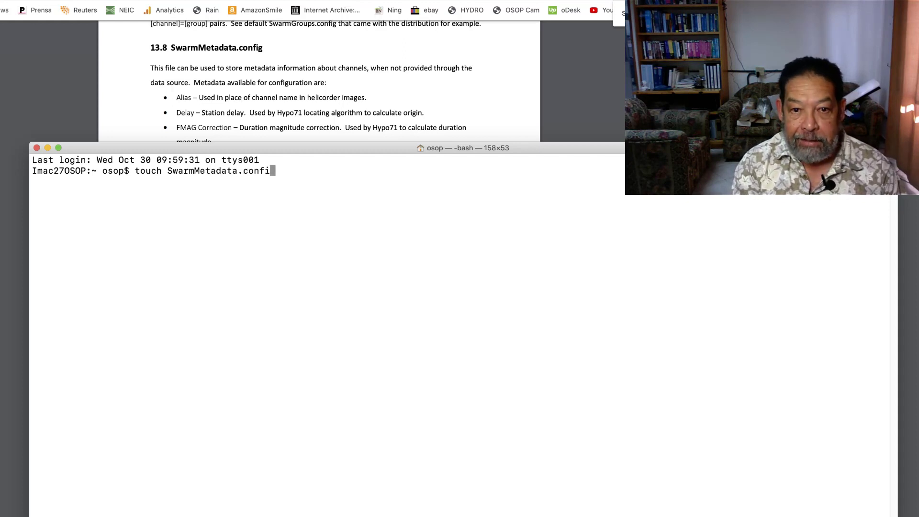
{"action": "type", "text": "g2"}
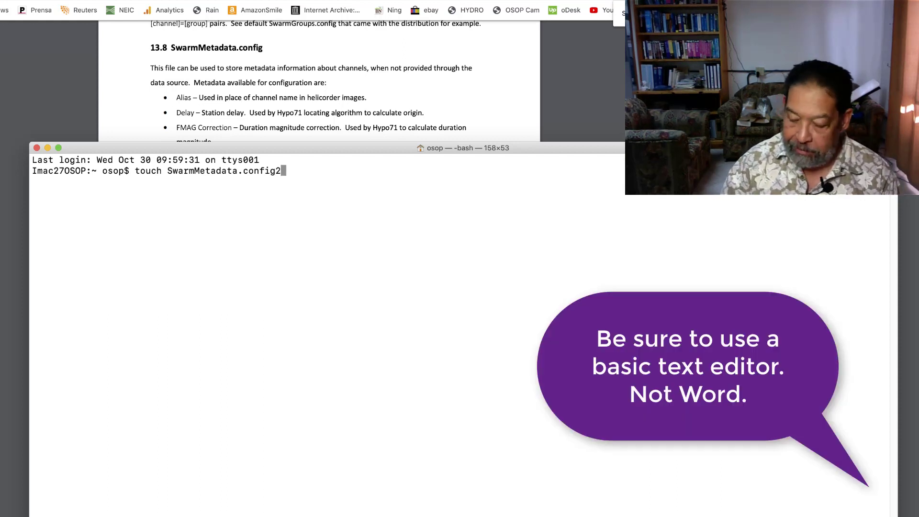
{"action": "key", "text": "Return"}
Open SwarmMetadata.config2 in nano and paste the copied VCNV XXX example entry into it
{"action": "type", "text": "nan"}
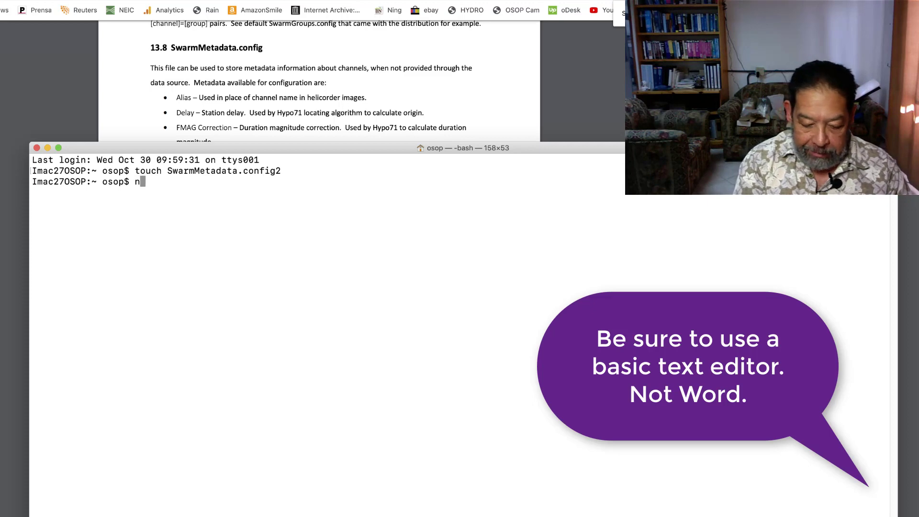
{"action": "type", "text": "o"}
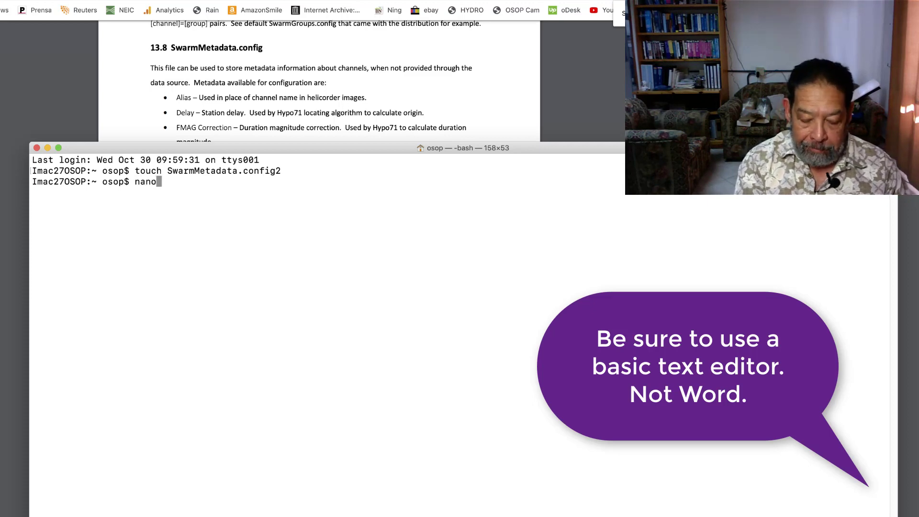
{"action": "type", "text": " Sw"}
{"action": "key", "text": "Tab"}
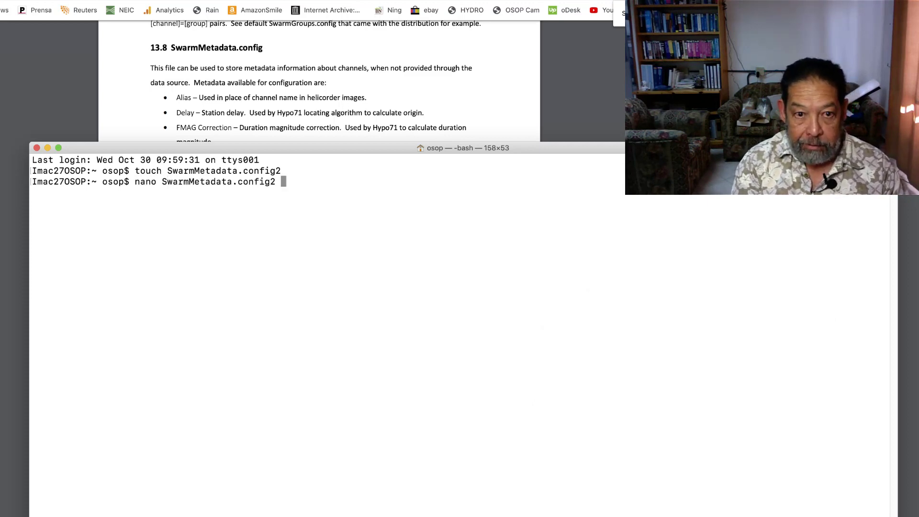
{"action": "key", "text": "Return"}
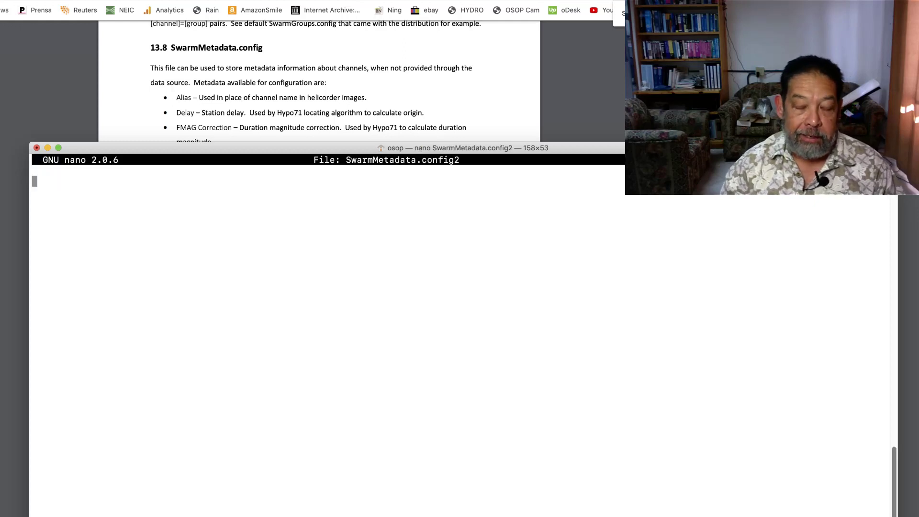
{"action": "right_click", "coordinate": [285, 245]}
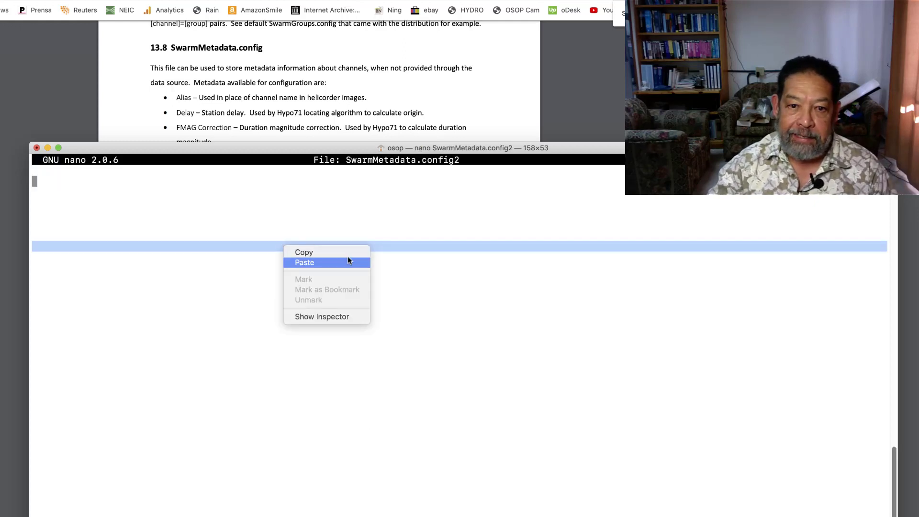
{"action": "left_click", "coordinate": [304, 262]}
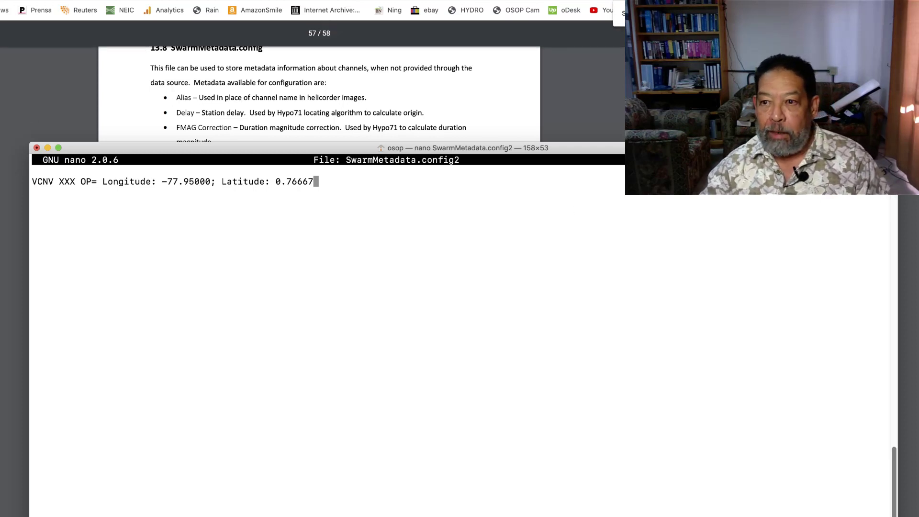
Move the terminal window aside, return to StationView in the browser and open the instrument response of station AM.RF248
{"action": "left_click_drag", "start_coordinate": [670, 148], "coordinate": [679, 148]}
{"action": "left_click_drag", "start_coordinate": [708, 120], "coordinate": [722, 124]}
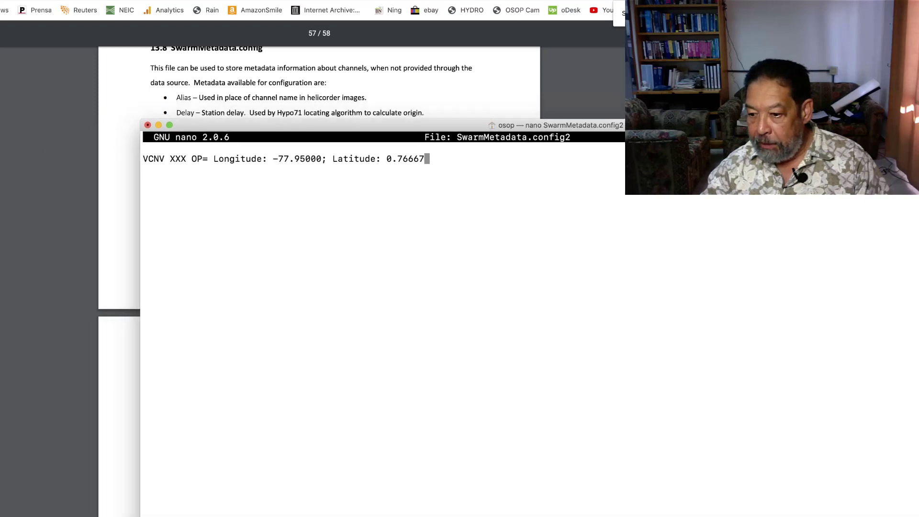
{"action": "left_click", "coordinate": [718, 86]}
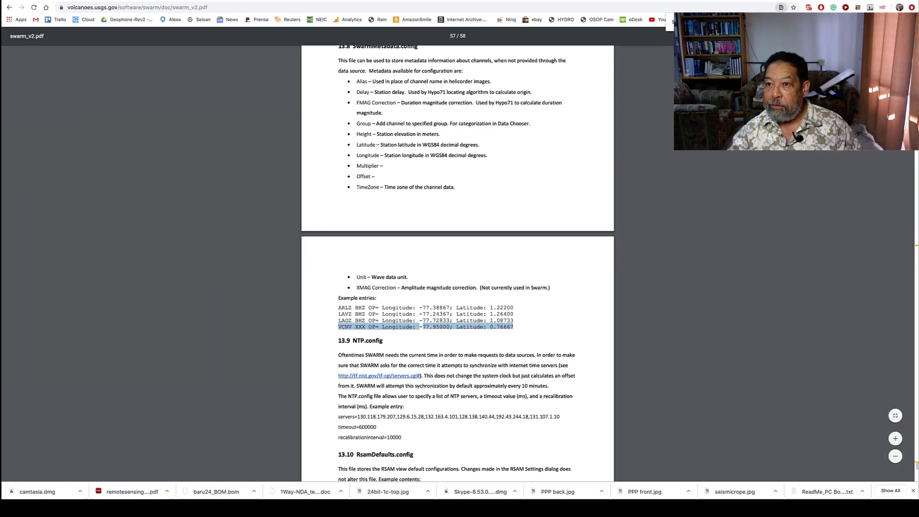
{"action": "key", "text": "ctrl+Tab"}
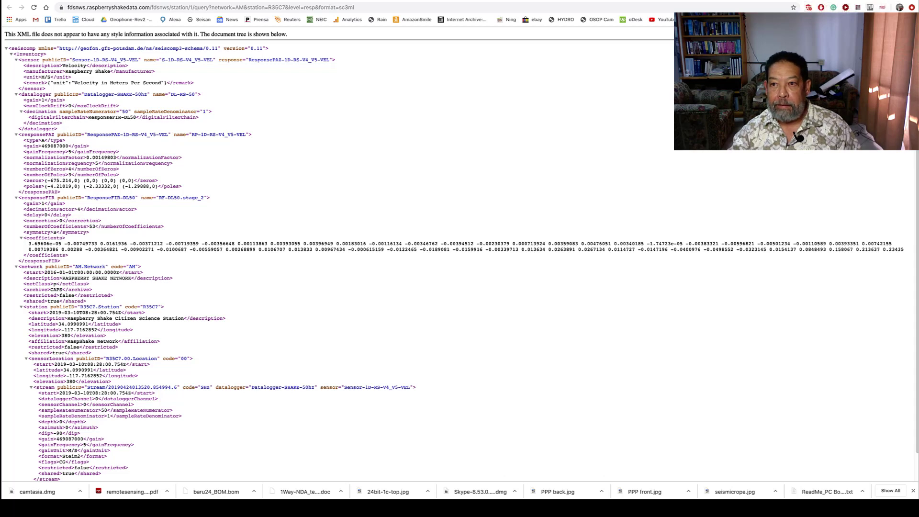
{"action": "key", "text": "ctrl+Tab"}
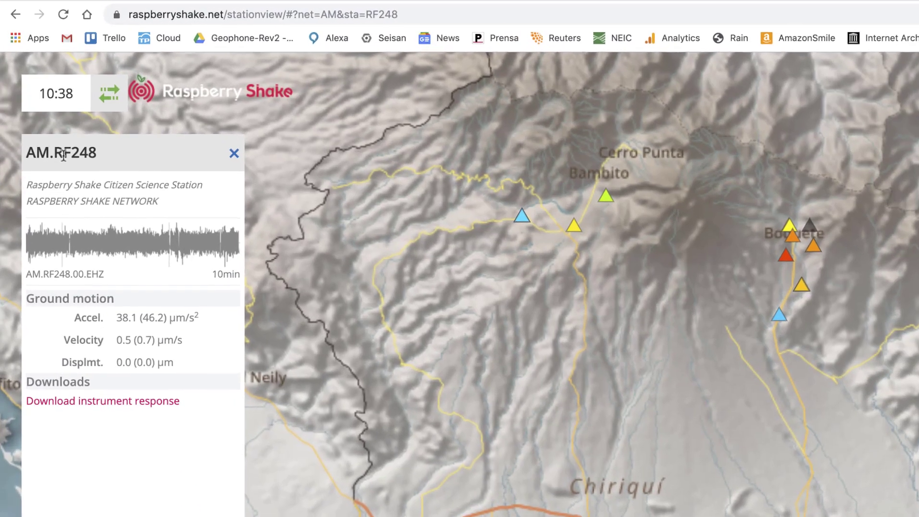
{"action": "left_click", "coordinate": [139, 404]}
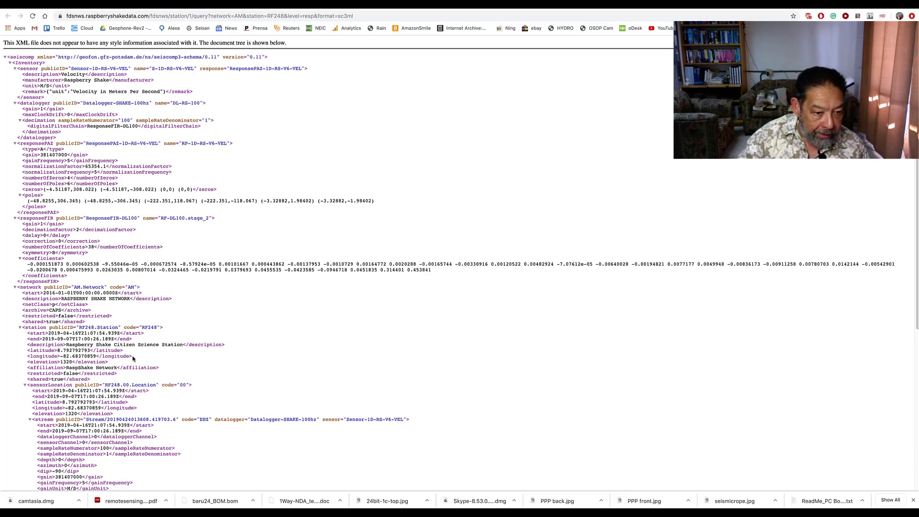
Copy the latitude and longitude lines of station RF248 from the instrument response XML
{"action": "left_click_drag", "start_coordinate": [132, 355], "coordinate": [28, 351]}
{"action": "right_click", "coordinate": [50, 354]}
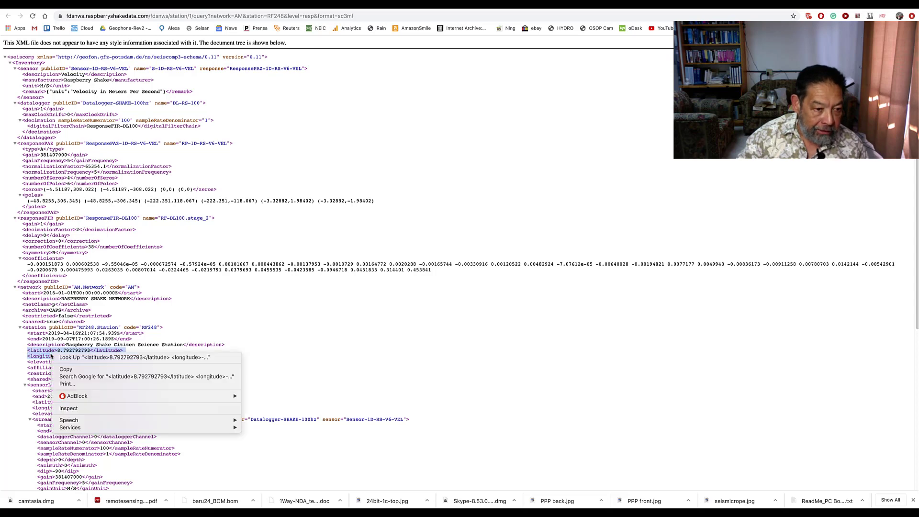
{"action": "left_click", "coordinate": [74, 370]}
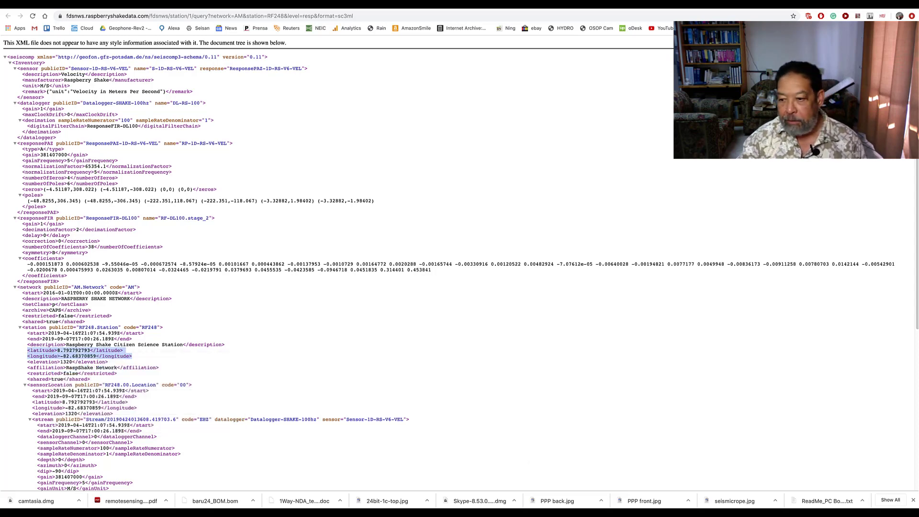
Switch back to nano in the terminal and paste the copied latitude and longitude lines below the example entry, leaving one blank line between
{"action": "key", "text": "super+Tab"}
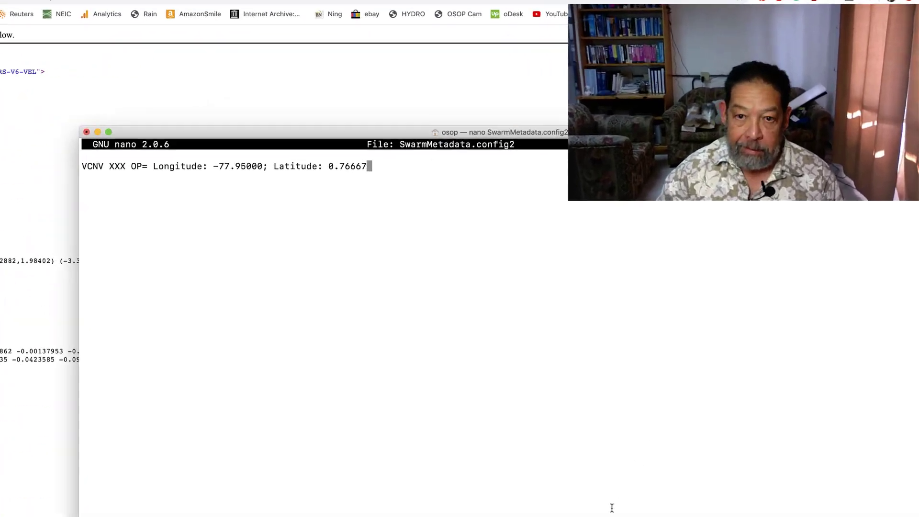
{"action": "key", "text": "Return"}
{"action": "key", "text": "Return"}
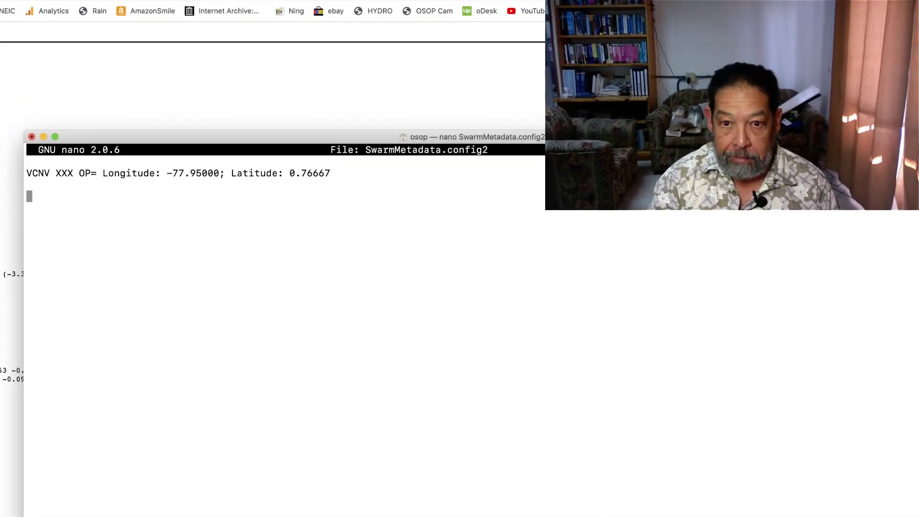
{"action": "right_click", "coordinate": [333, 478]}
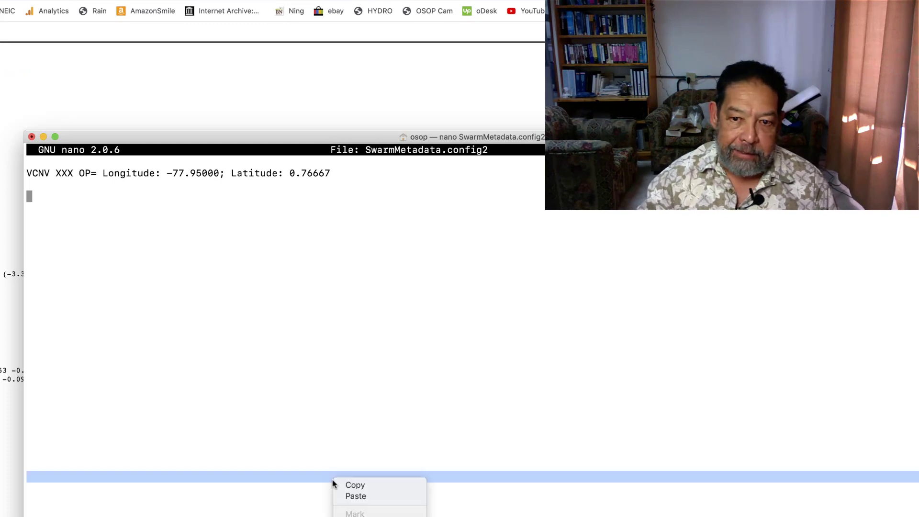
{"action": "left_click", "coordinate": [371, 496]}
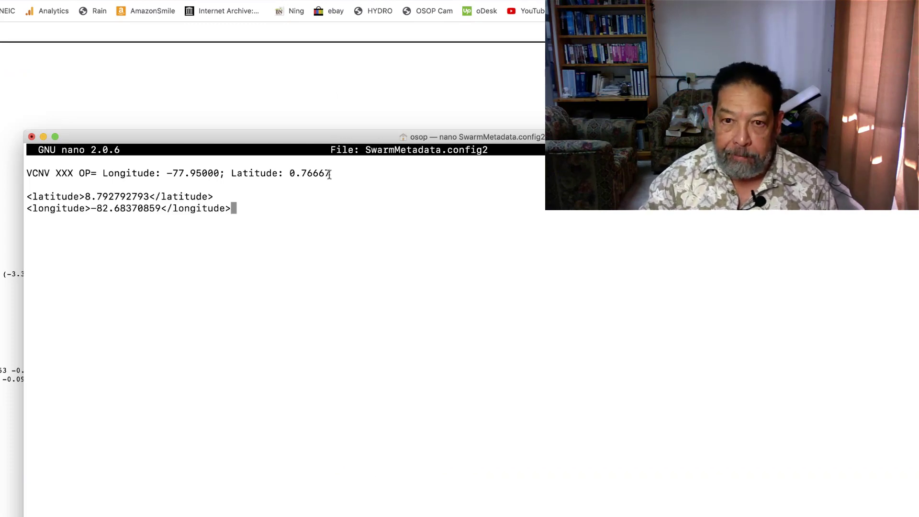
Insert two more empty lines directly below the VCNV XXX example entry
{"action": "key", "text": "Up"}
{"action": "key", "text": "Up"}
{"action": "key", "text": "Up"}
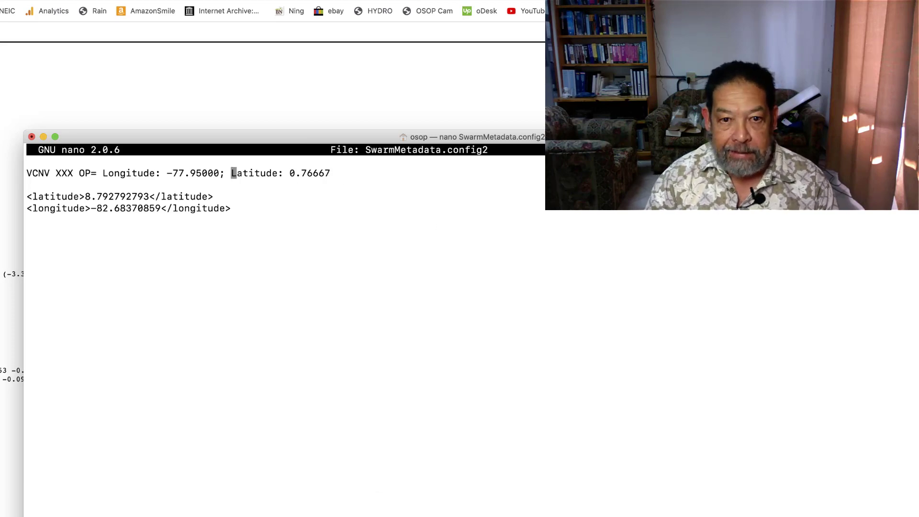
{"action": "key", "text": "Right"}
{"action": "key", "text": "Right"}
{"action": "key", "text": "Right"}
{"action": "key", "text": "Right"}
{"action": "key", "text": "Right"}
{"action": "key", "text": "Right"}
{"action": "key", "text": "Right"}
{"action": "key", "text": "Right"}
{"action": "key", "text": "Right"}
{"action": "key", "text": "Right"}
{"action": "key", "text": "Right"}
{"action": "key", "text": "Right"}
{"action": "key", "text": "Right"}
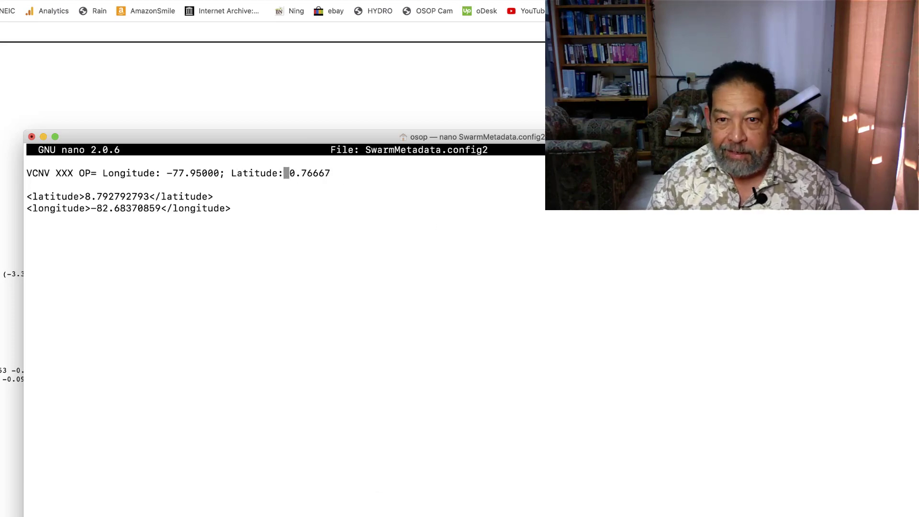
{"action": "key", "text": "Right"}
{"action": "key", "text": "Right"}
{"action": "key", "text": "Right"}
{"action": "key", "text": "Right"}
{"action": "key", "text": "Return"}
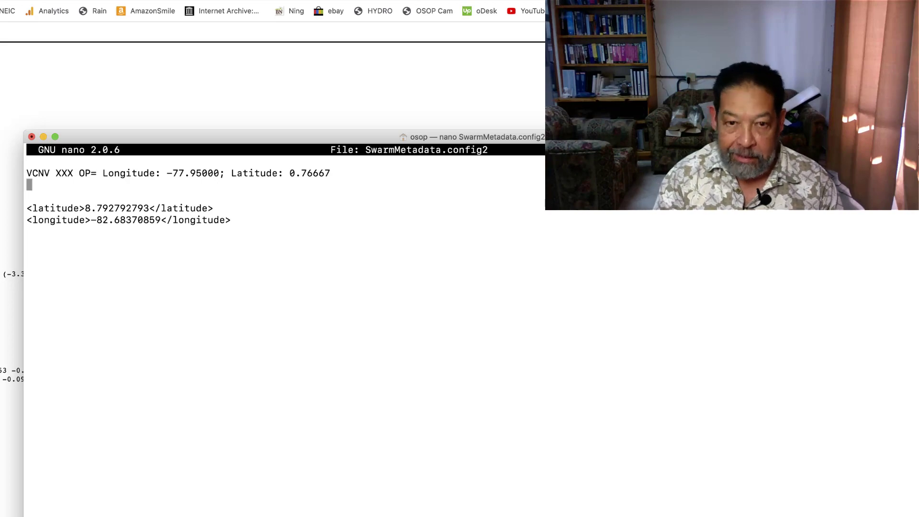
{"action": "key", "text": "Return"}
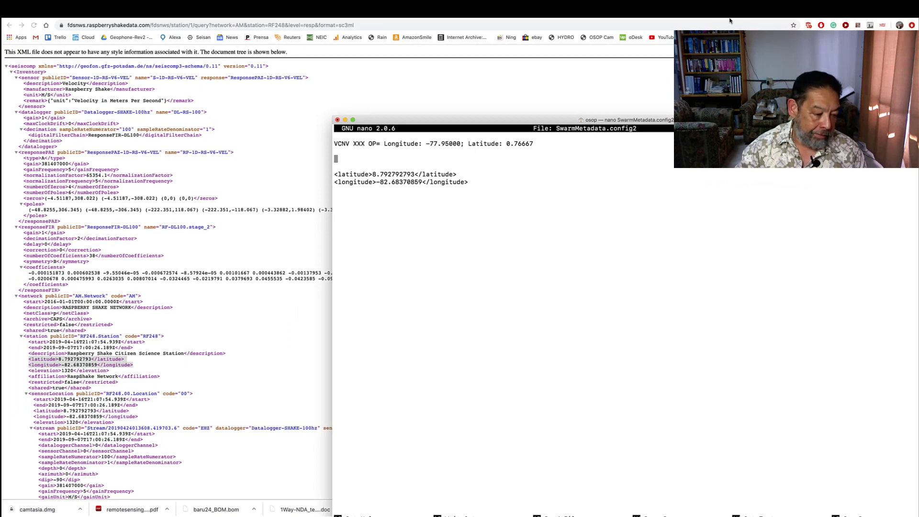
Check station RF248's details in StationView, return to nano and enter "RF248 EHZ AM 00=" on the empty line below the example
{"action": "left_click", "coordinate": [746, 19]}
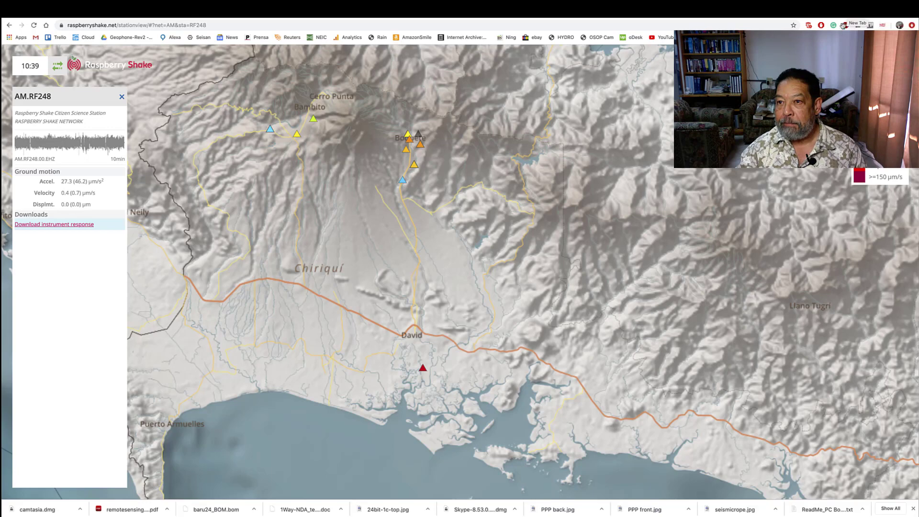
{"action": "left_click", "coordinate": [856, 28]}
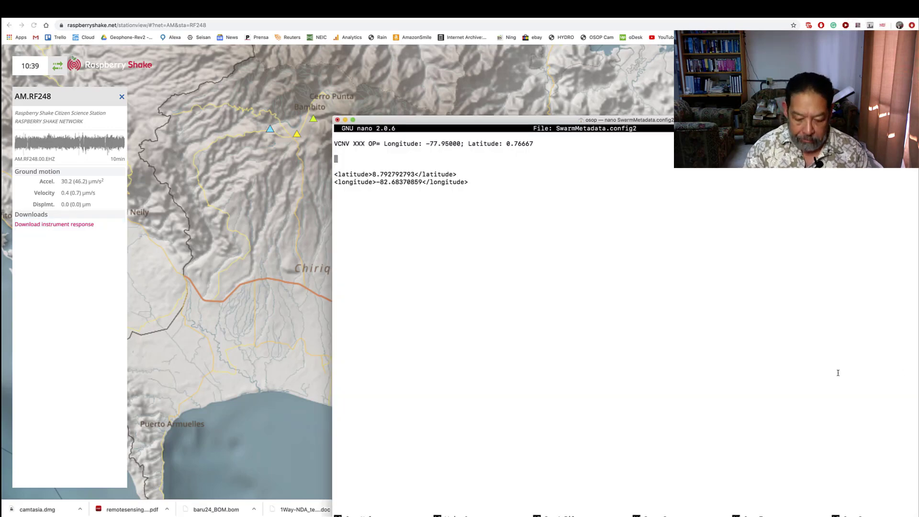
{"action": "type", "text": "RF"}
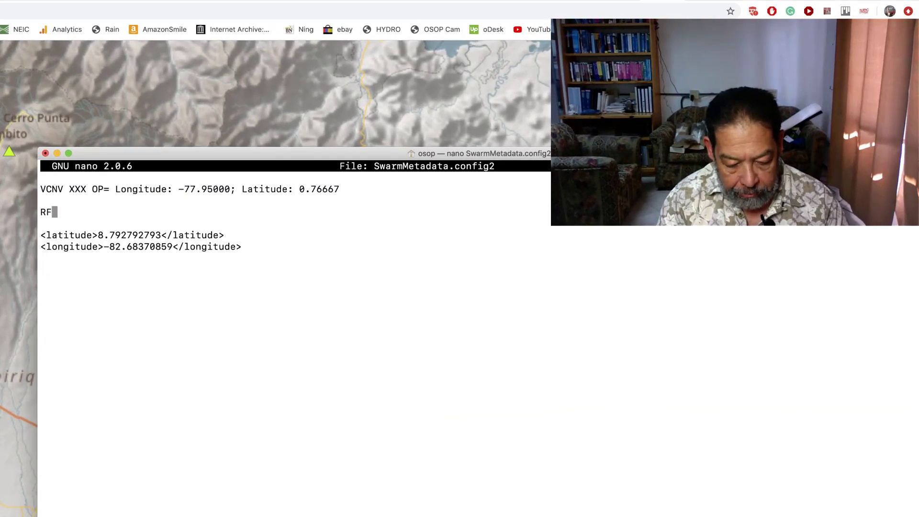
{"action": "type", "text": "248"}
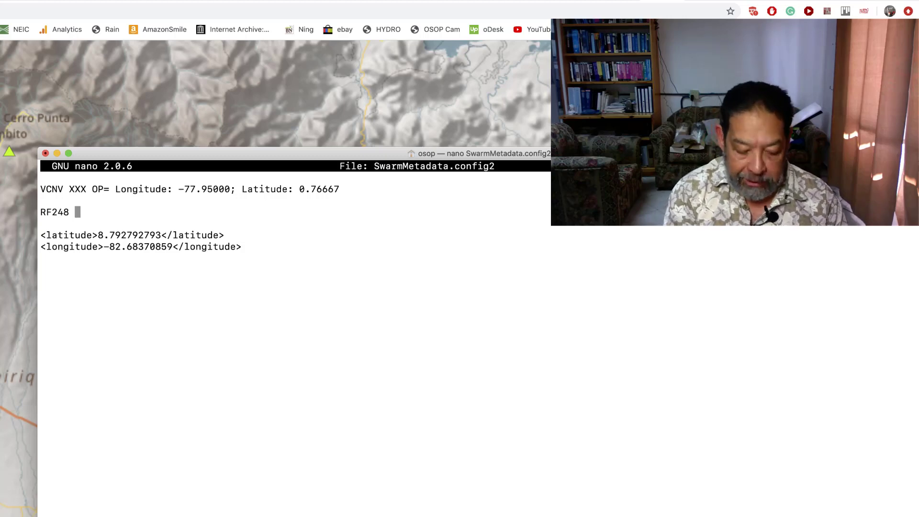
{"action": "type", "text": " EH"}
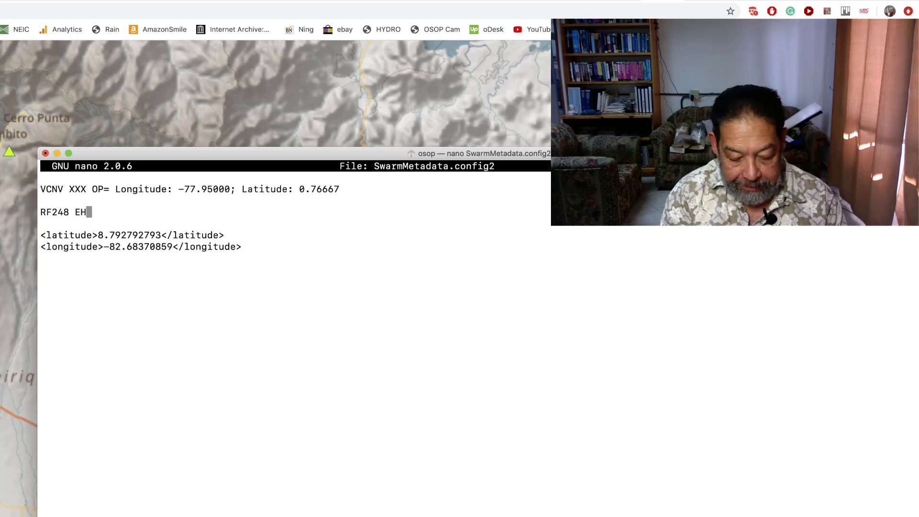
{"action": "type", "text": "Z"}
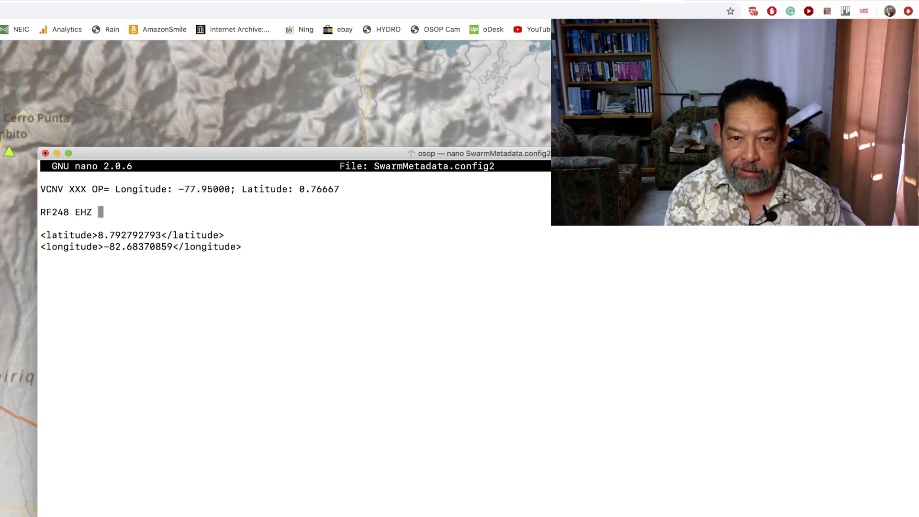
{"action": "type", "text": " AM"}
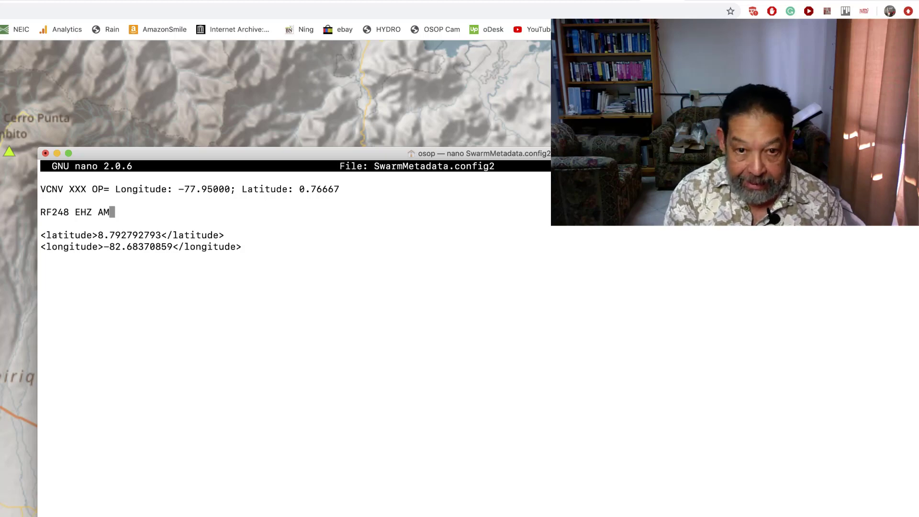
{"action": "type", "text": " 00"}
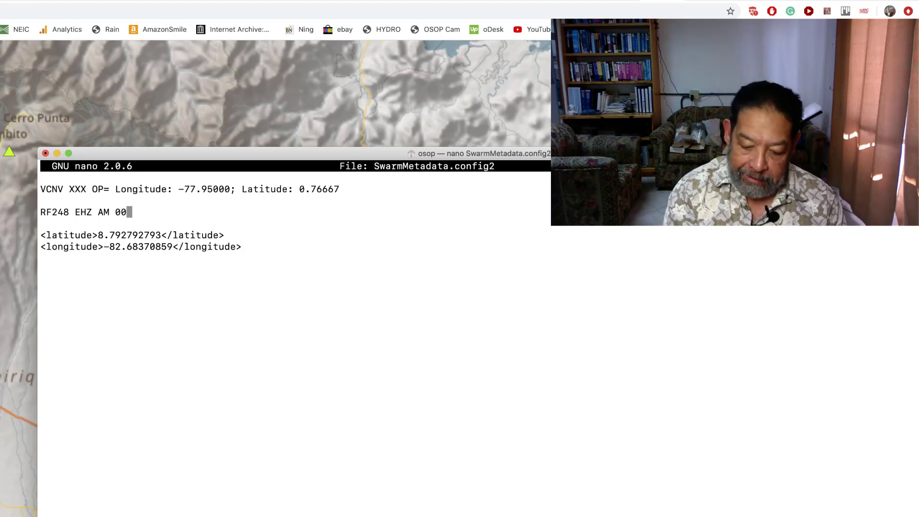
{"action": "type", "text": "="}
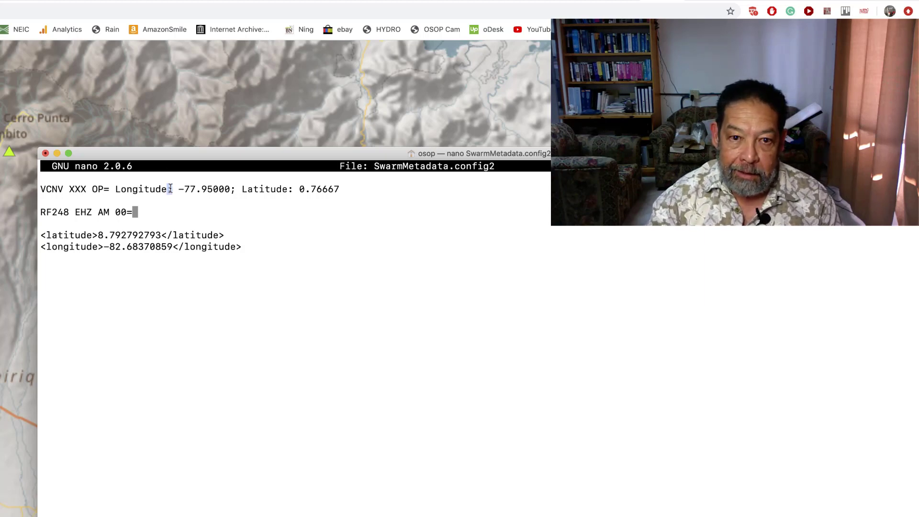
Copy the "Longitude: " label from the VCNV example and paste it after the equals sign of the RF248 entry
{"action": "left_click_drag", "start_coordinate": [172, 188], "coordinate": [115, 189]}
{"action": "right_click", "coordinate": [124, 189]}
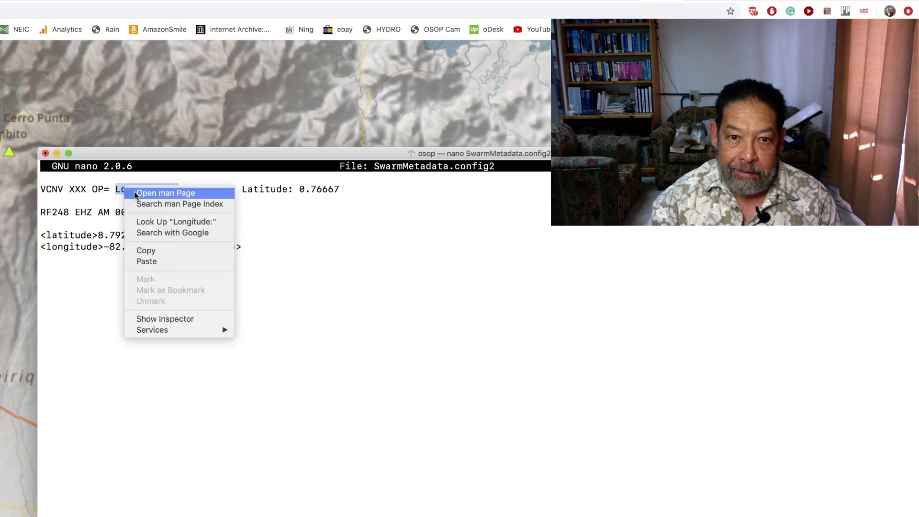
{"action": "left_click", "coordinate": [168, 249]}
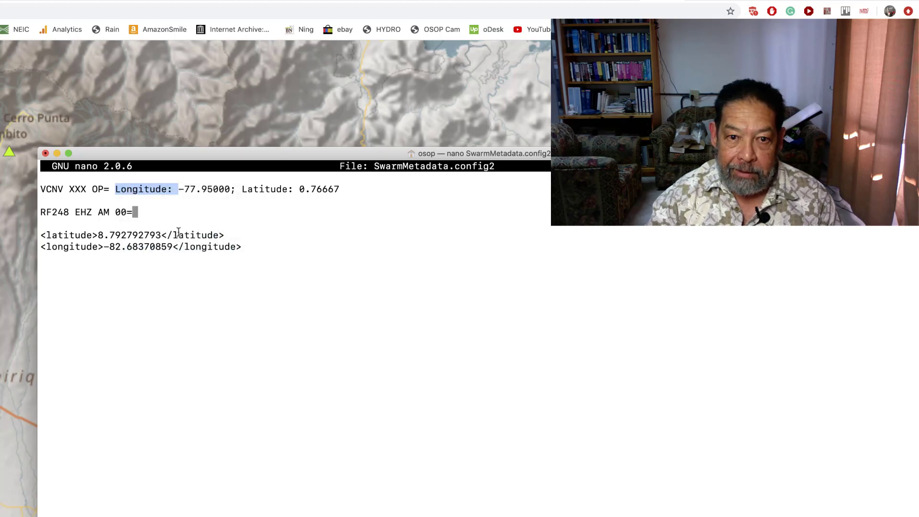
{"action": "right_click", "coordinate": [156, 214]}
{"action": "left_click", "coordinate": [200, 231]}
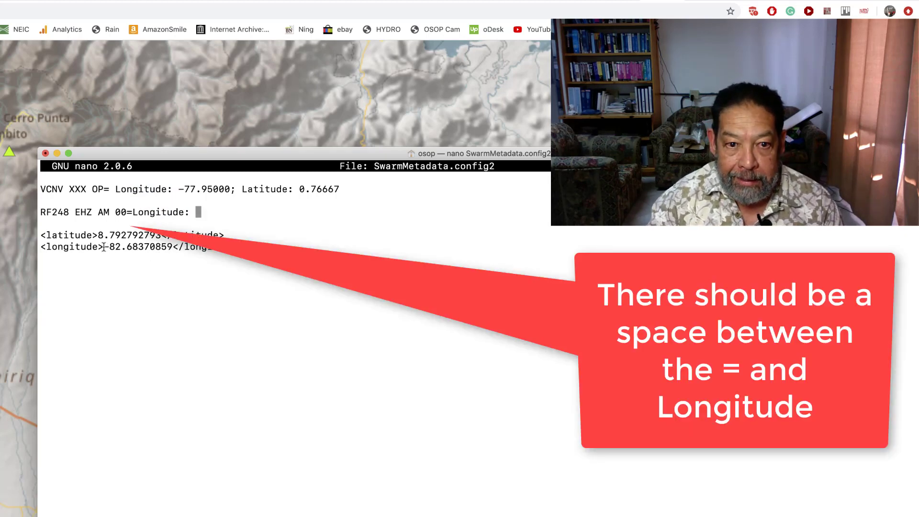
Copy -82.68370 from the pasted longitude line into the RF248 entry as its longitude, followed by a semicolon and a space
{"action": "left_click_drag", "start_coordinate": [104, 247], "coordinate": [142, 246]}
{"action": "right_click", "coordinate": [142, 246]}
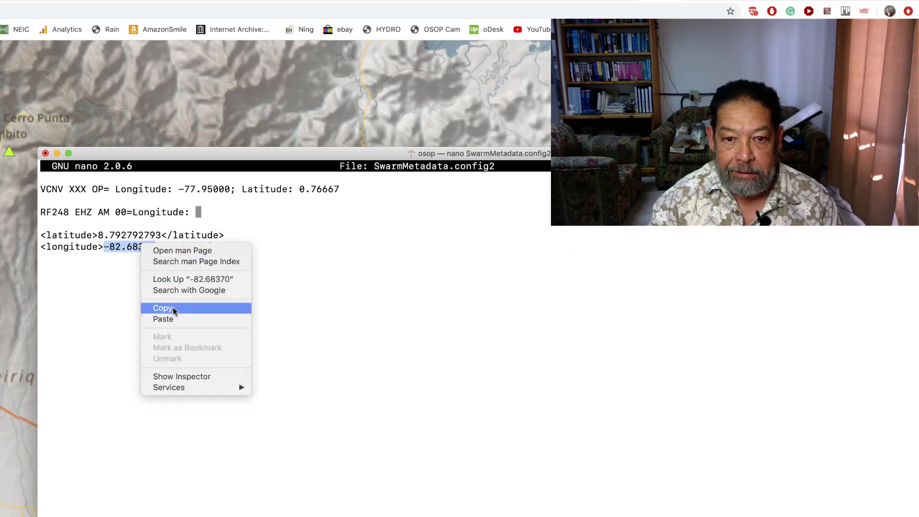
{"action": "left_click", "coordinate": [175, 309]}
{"action": "left_click", "coordinate": [197, 213]}
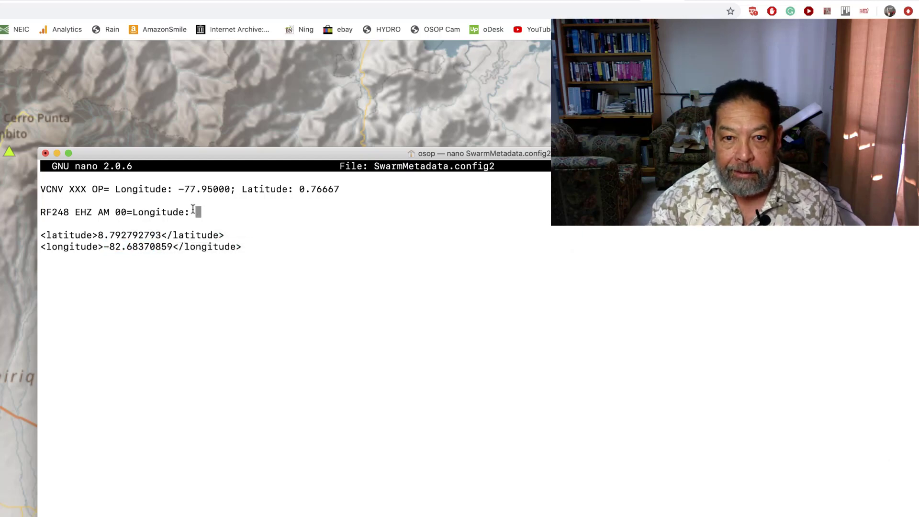
{"action": "right_click", "coordinate": [204, 210]}
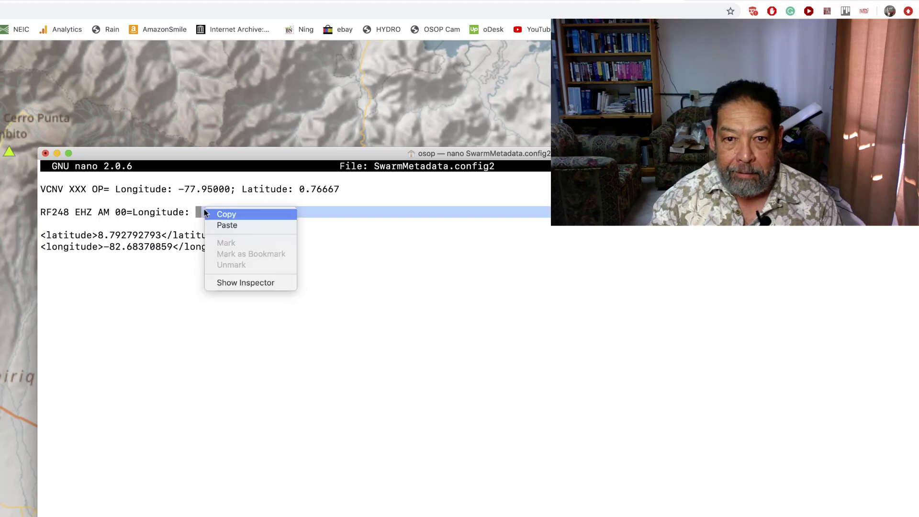
{"action": "left_click", "coordinate": [221, 224]}
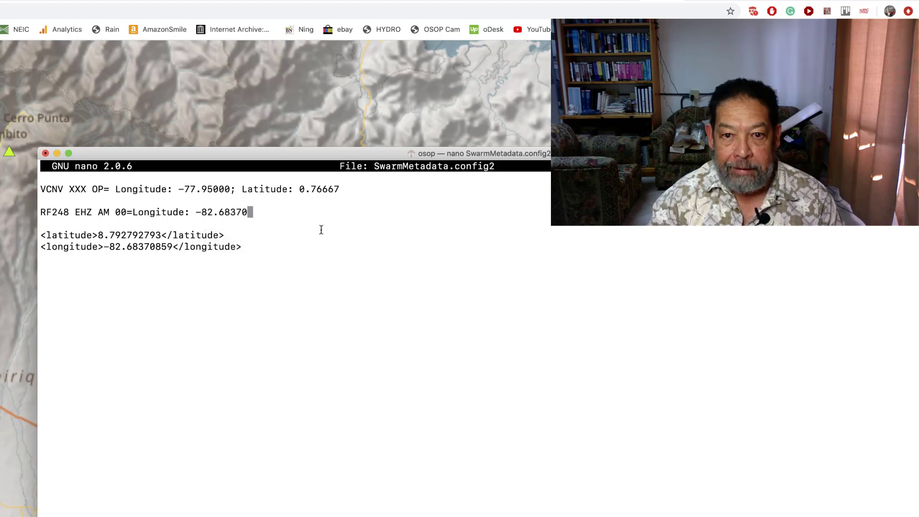
{"action": "type", "text": ";"}
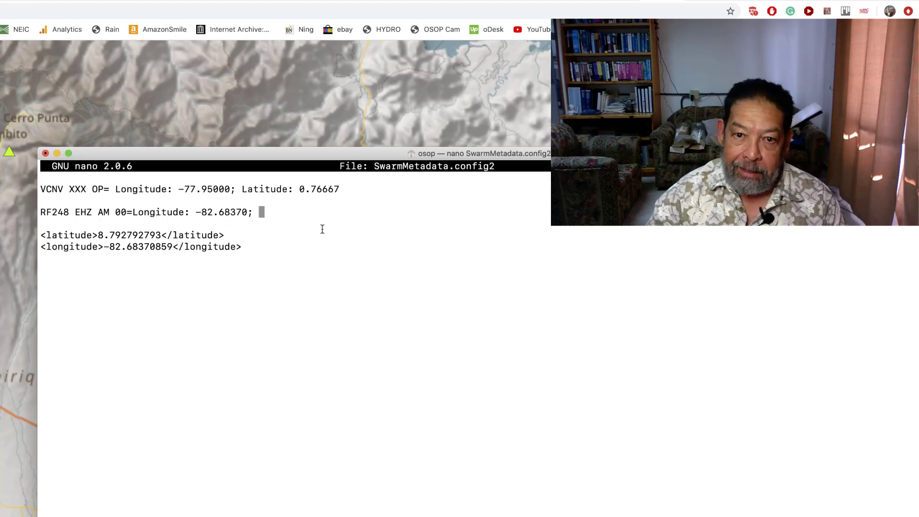
Copy the "Latitude: " label from the VCNV example and paste it at the end of the RF248 entry
{"action": "left_click_drag", "start_coordinate": [242, 188], "coordinate": [293, 189]}
{"action": "right_click", "coordinate": [287, 190]}
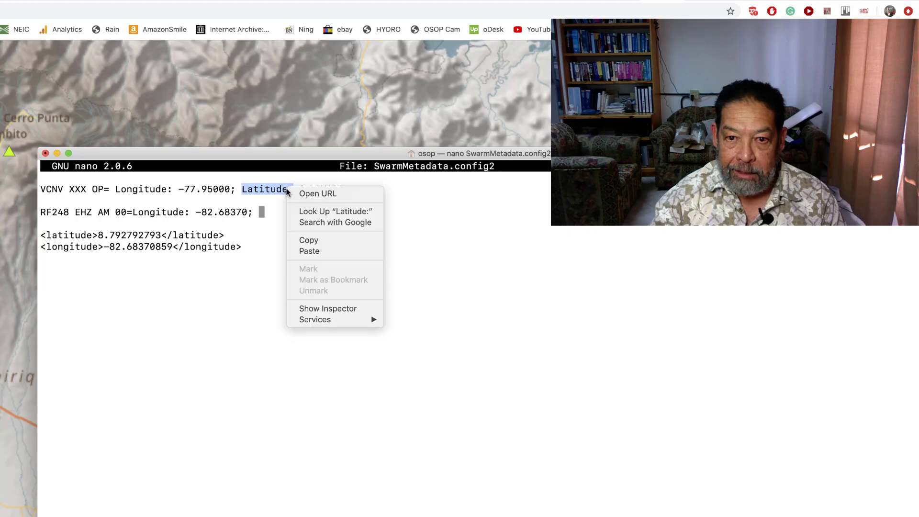
{"action": "left_click", "coordinate": [316, 242]}
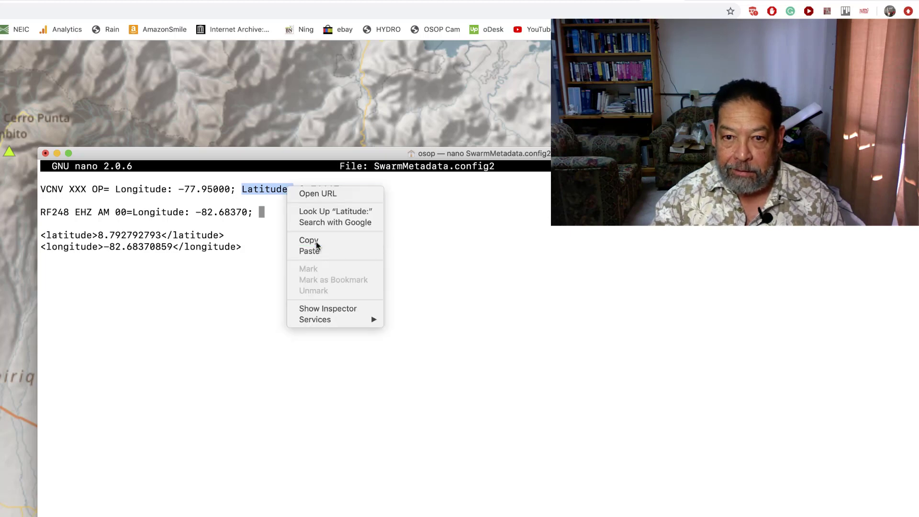
{"action": "right_click", "coordinate": [273, 213]}
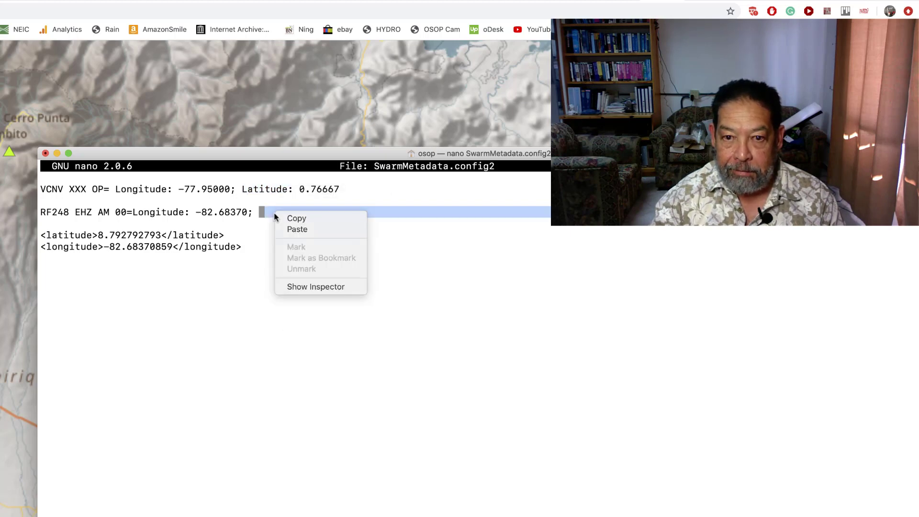
{"action": "left_click", "coordinate": [304, 231]}
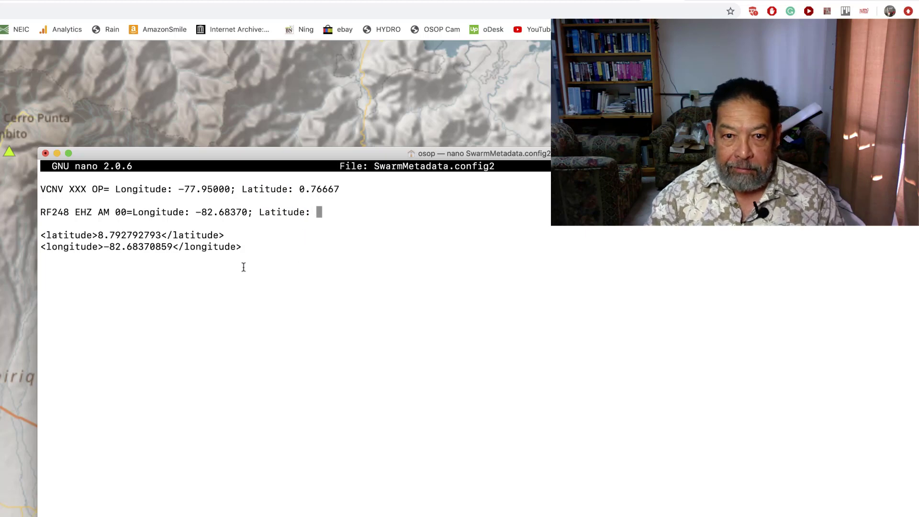
Copy 8.79279 from the pasted latitude line and paste it as the latitude value of the RF248 entry
{"action": "left_click_drag", "start_coordinate": [98, 235], "coordinate": [136, 233]}
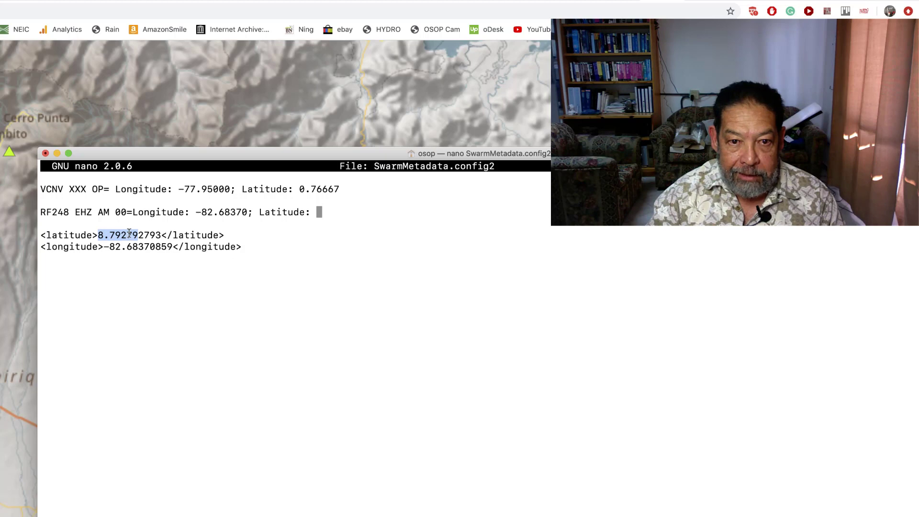
{"action": "right_click", "coordinate": [137, 234]}
{"action": "left_click", "coordinate": [157, 293]}
{"action": "left_click", "coordinate": [318, 216]}
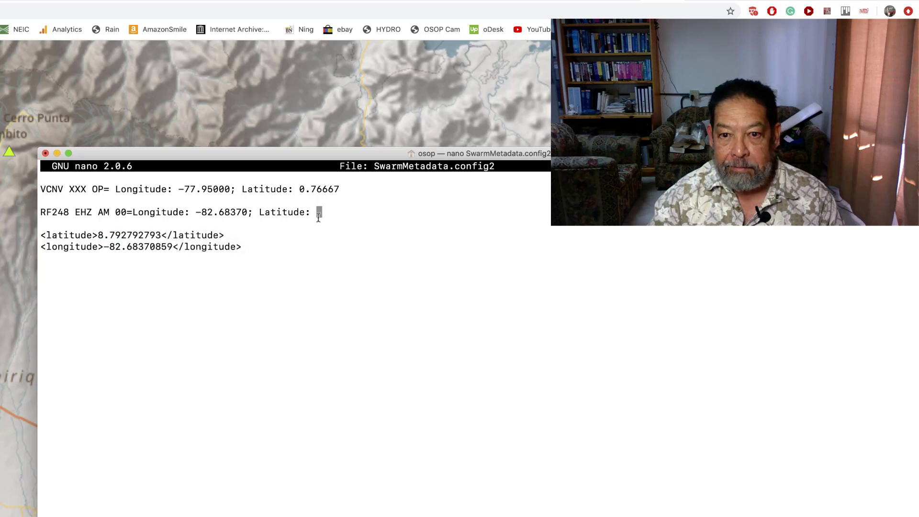
{"action": "right_click", "coordinate": [331, 212]}
{"action": "left_click", "coordinate": [367, 229]}
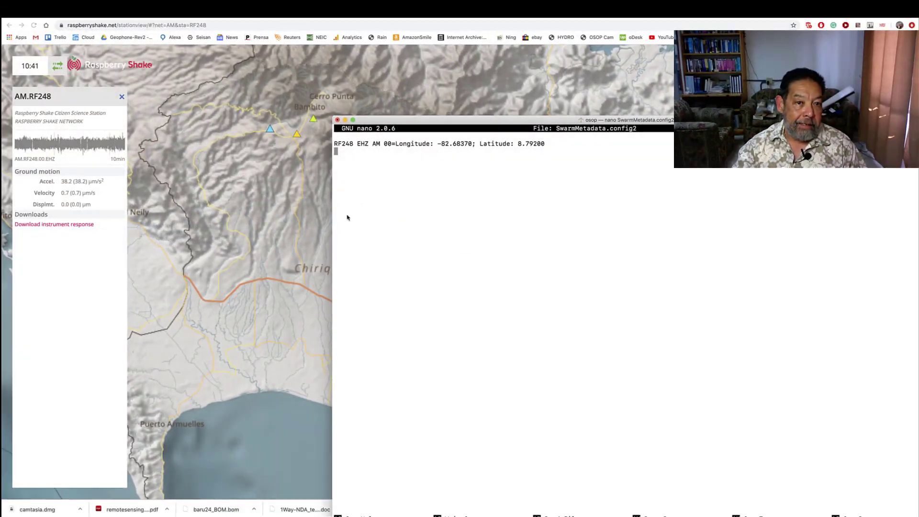
Switch to StationView in the browser, select station AM.RDC7A just south of Bambito on the map, and return to nano
{"action": "left_click", "coordinate": [257, 214]}
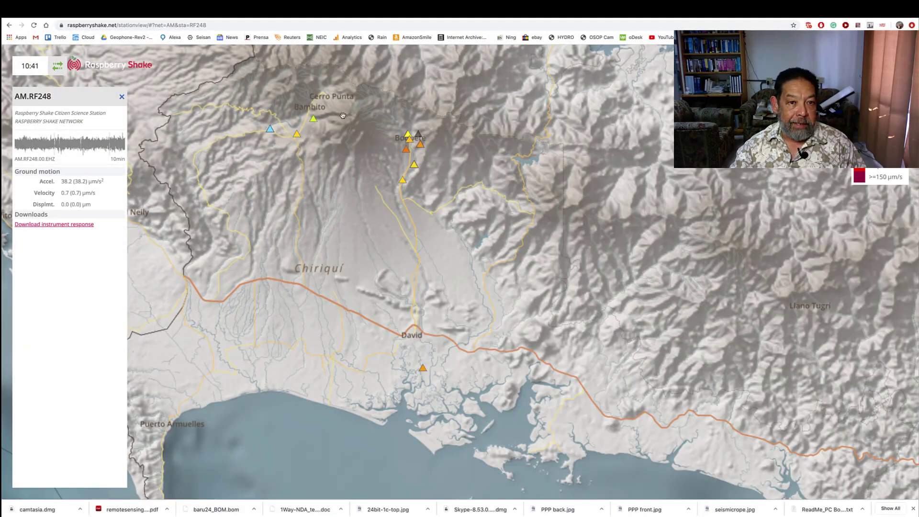
{"action": "left_click", "coordinate": [296, 135]}
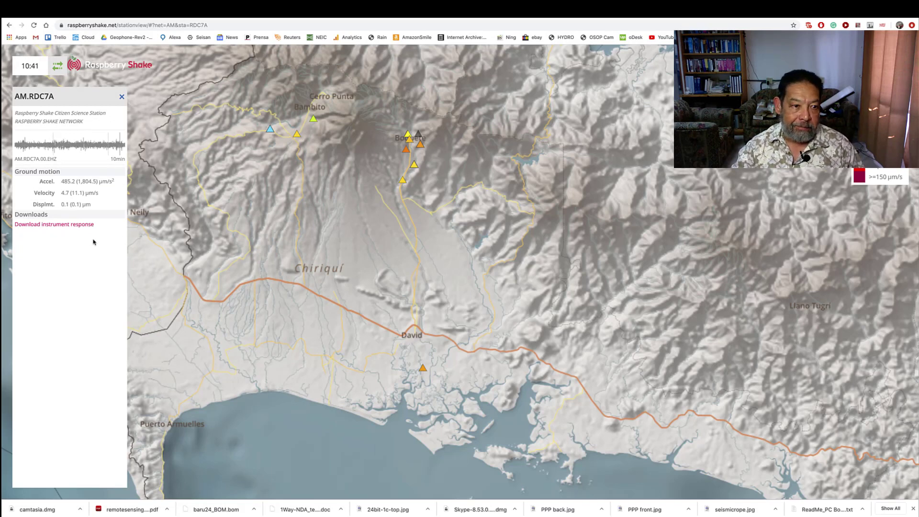
{"action": "key", "text": "super+Tab"}
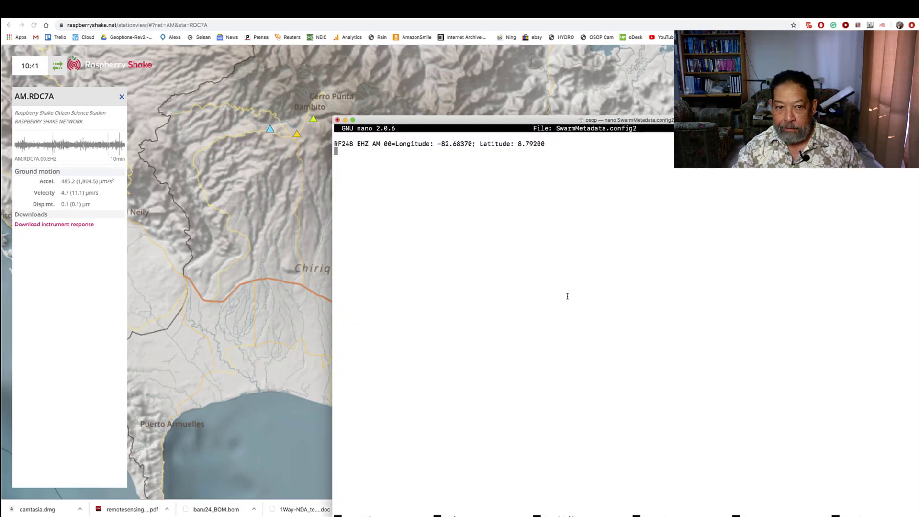
Start a second entry with "RDC7A EHZ AM 00=" on the line below the RF248 entry
{"action": "type", "text": "RD"}
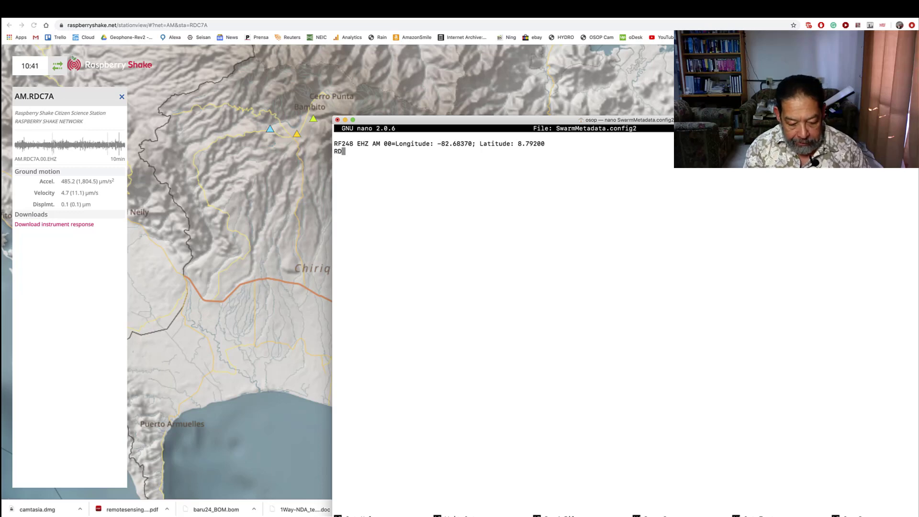
{"action": "type", "text": "C7"}
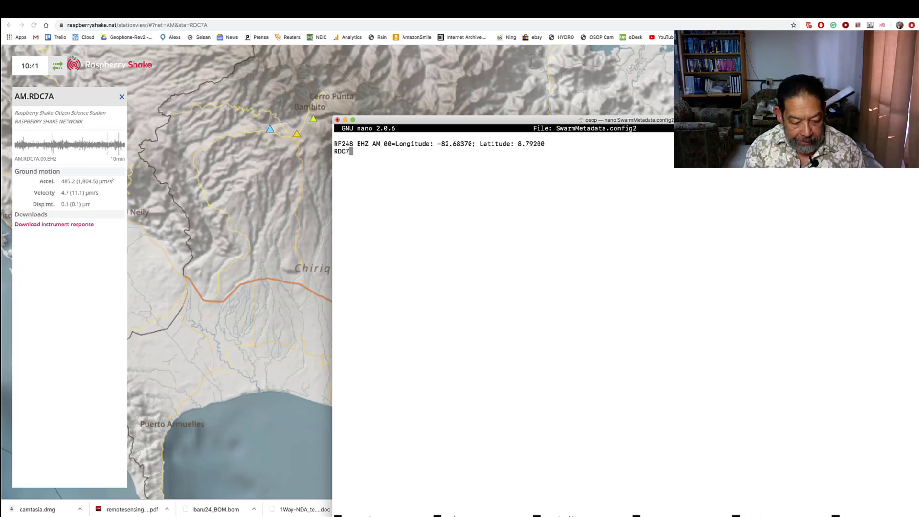
{"action": "type", "text": "A"}
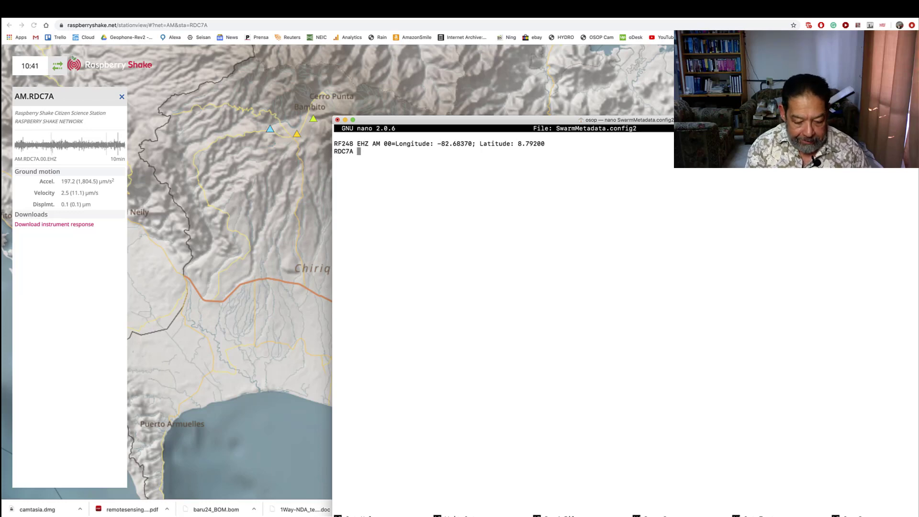
{"action": "type", "text": " EHZ"}
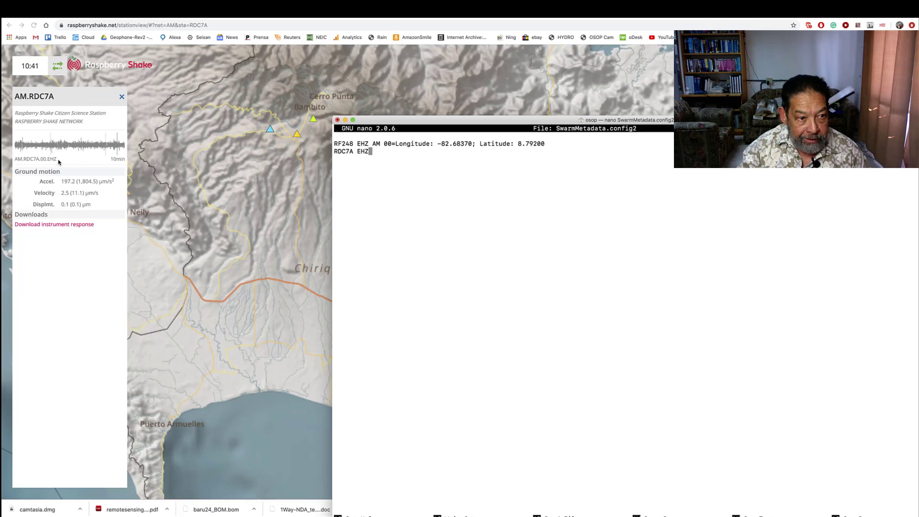
{"action": "type", "text": " AM "}
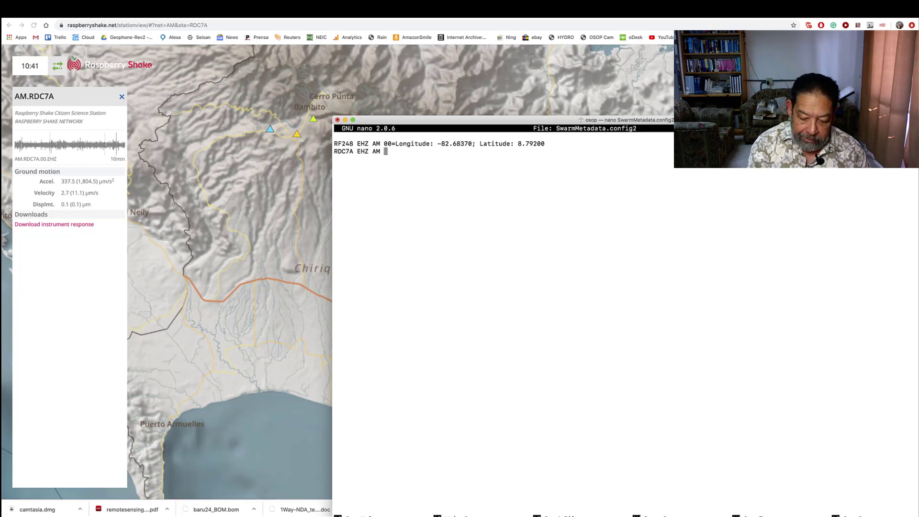
{"action": "type", "text": "00="}
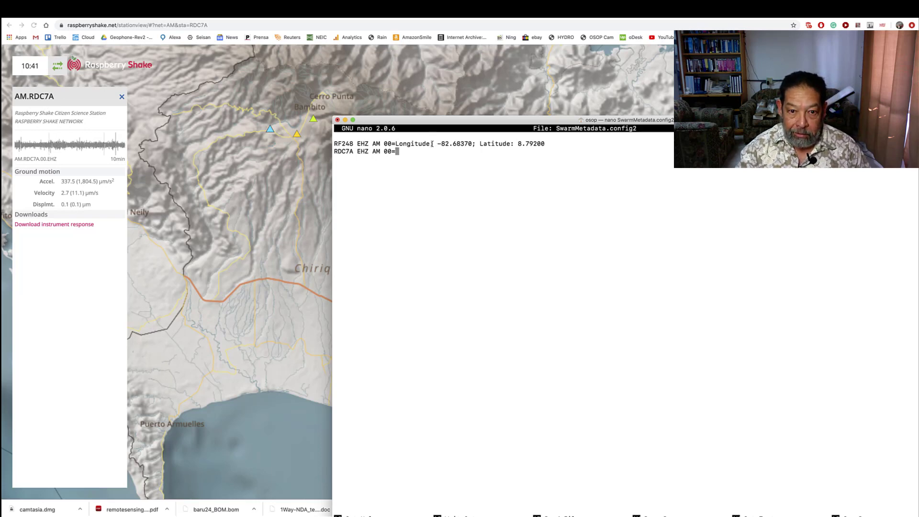
Copy the "Longitude: " label from the RF248 entry and paste it at the end of the RDC7A entry
{"action": "left_click_drag", "start_coordinate": [431, 143], "coordinate": [396, 143]}
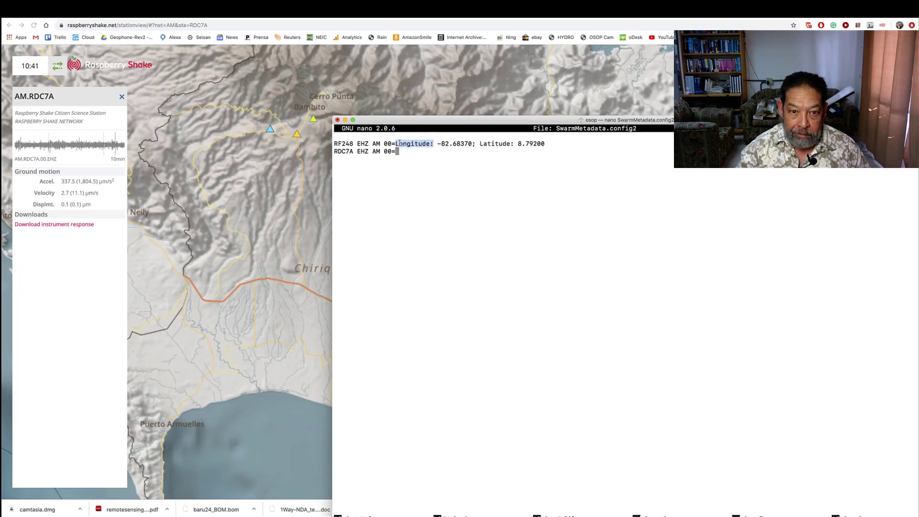
{"action": "right_click", "coordinate": [398, 144]}
{"action": "left_click", "coordinate": [421, 178]}
{"action": "left_click", "coordinate": [416, 154]}
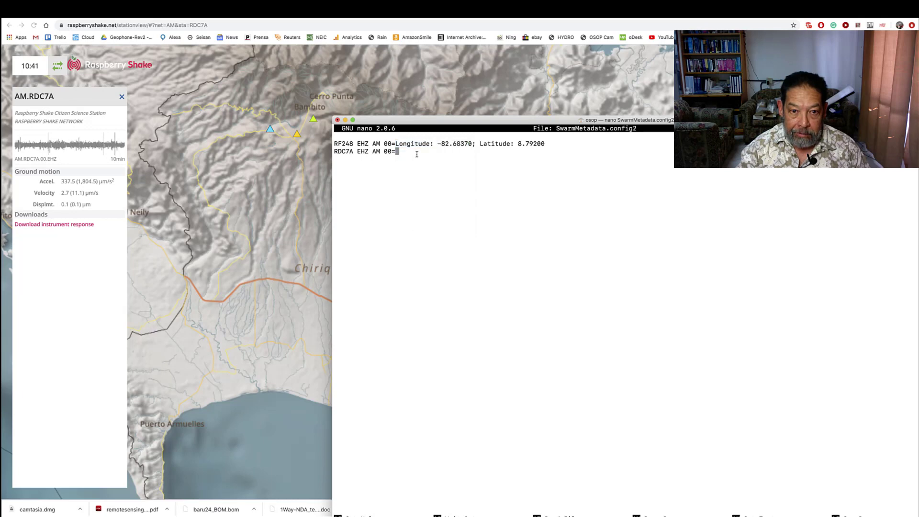
{"action": "right_click", "coordinate": [416, 154]}
{"action": "left_click", "coordinate": [438, 167]}
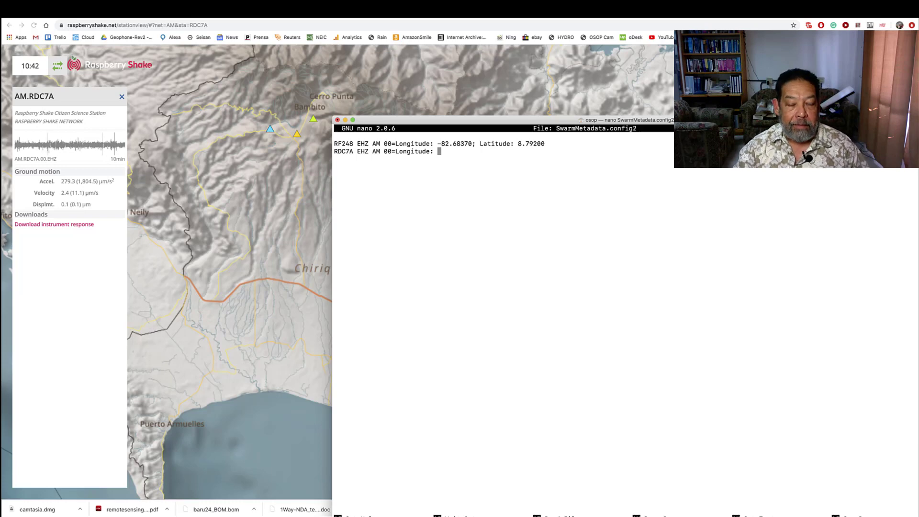
Open the instrument response of AM.RDC7A in the browser and copy the station's latitude and longitude lines
{"action": "left_click", "coordinate": [60, 223]}
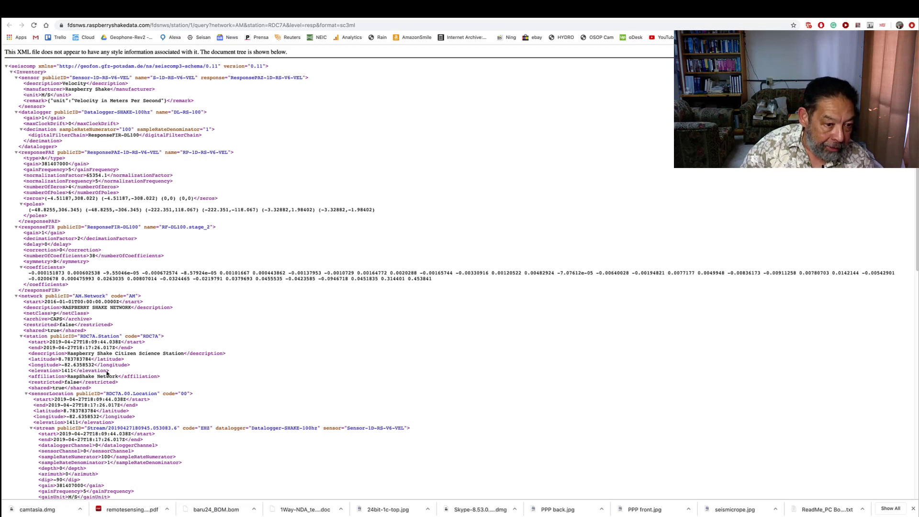
{"action": "left_click_drag", "start_coordinate": [129, 365], "coordinate": [26, 361]}
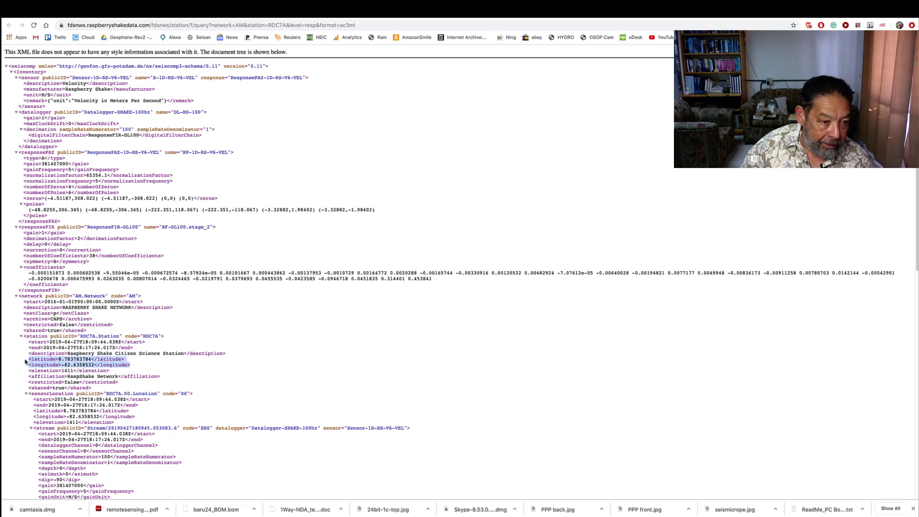
{"action": "right_click", "coordinate": [59, 360]}
{"action": "left_click", "coordinate": [76, 367]}
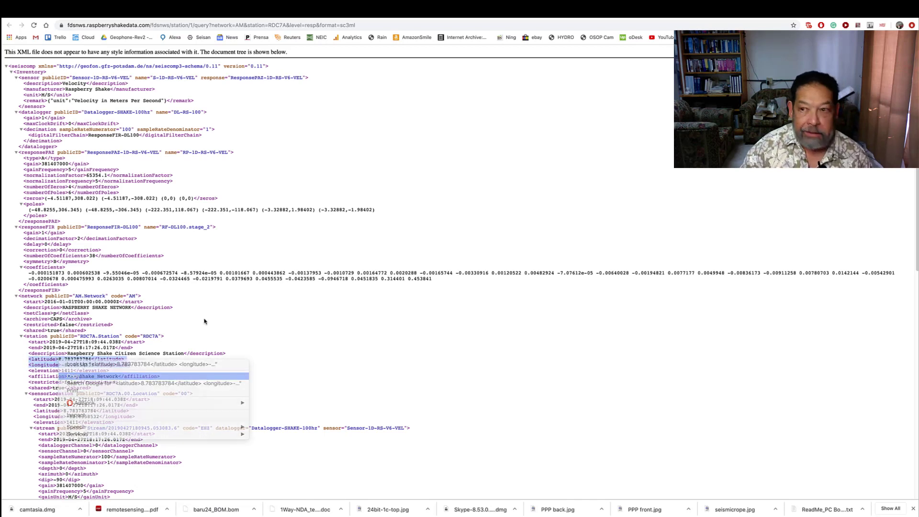
Return to nano and paste the copied coordinate lines beneath the RDC7A entry, leaving a blank line between
{"action": "key", "text": "super+Tab"}
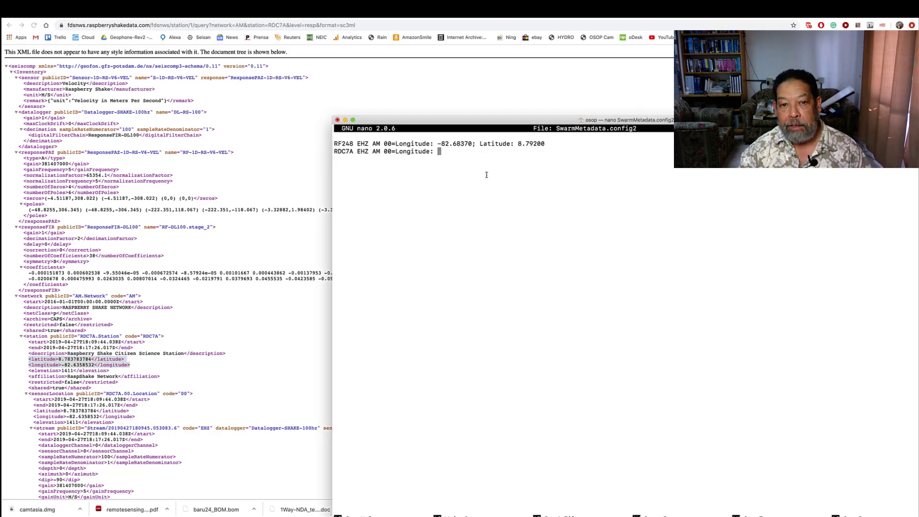
{"action": "key", "text": "Return"}
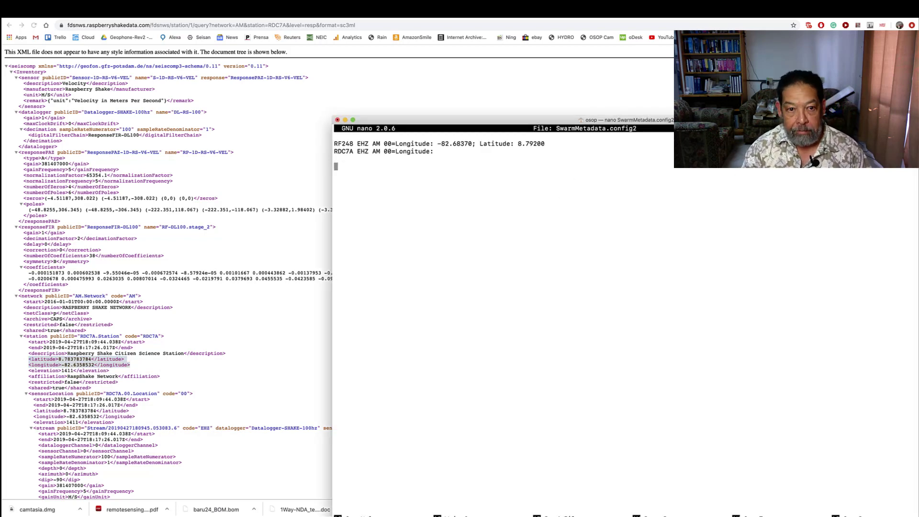
{"action": "right_click", "coordinate": [466, 157]}
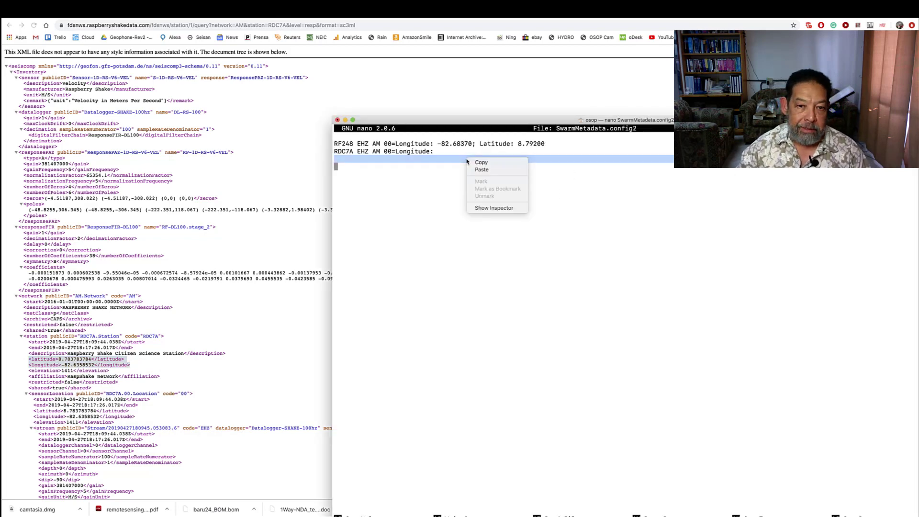
{"action": "left_click", "coordinate": [493, 171]}
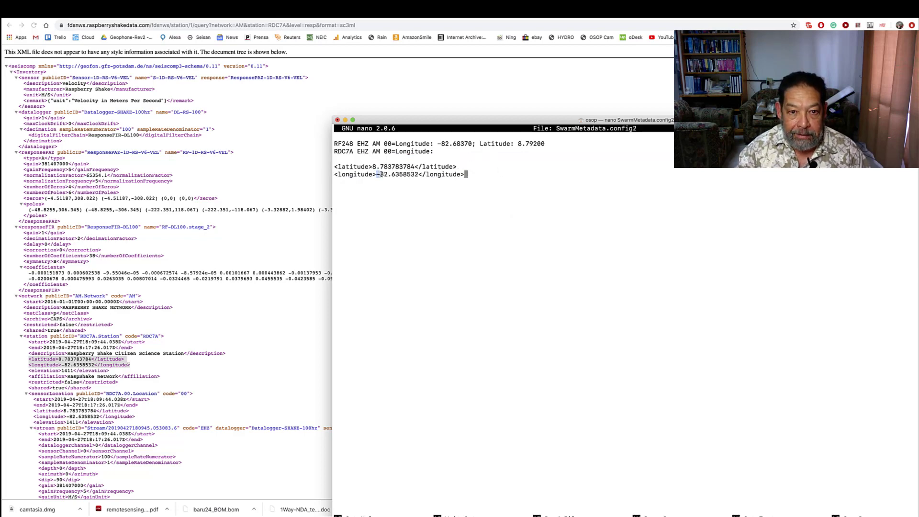
Copy -82.63585 from the pasted longitude line into the RDC7A entry as its longitude, followed by a semicolon
{"action": "left_click_drag", "start_coordinate": [379, 174], "coordinate": [412, 176]}
{"action": "right_click", "coordinate": [411, 176]}
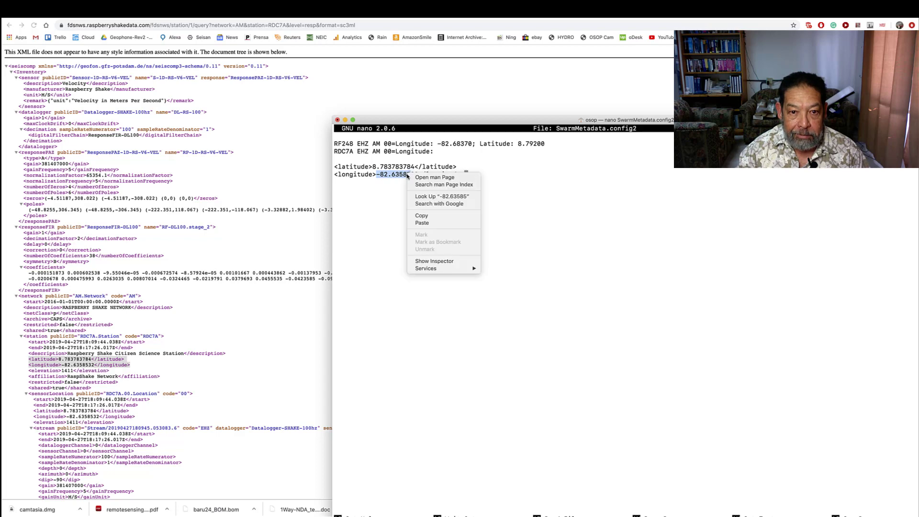
{"action": "left_click", "coordinate": [451, 154]}
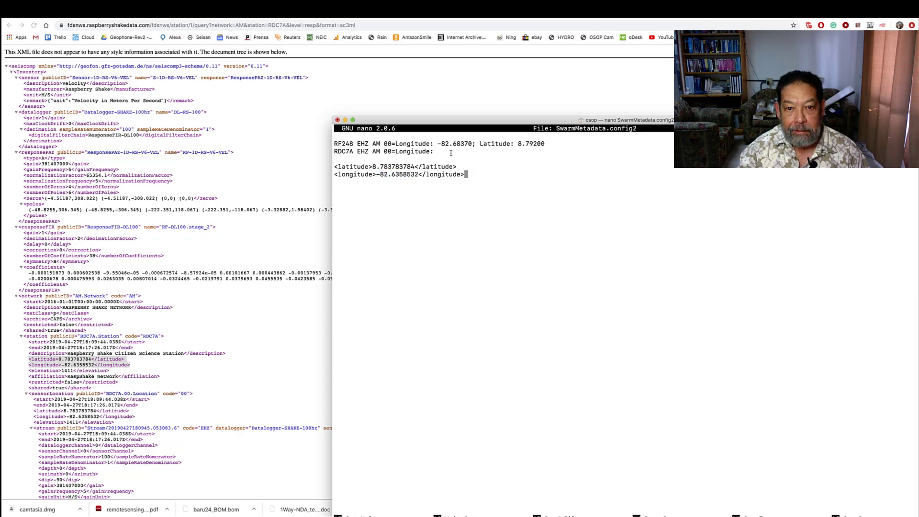
{"action": "key", "text": "Up"}
{"action": "key", "text": "Up"}
{"action": "key", "text": "Up"}
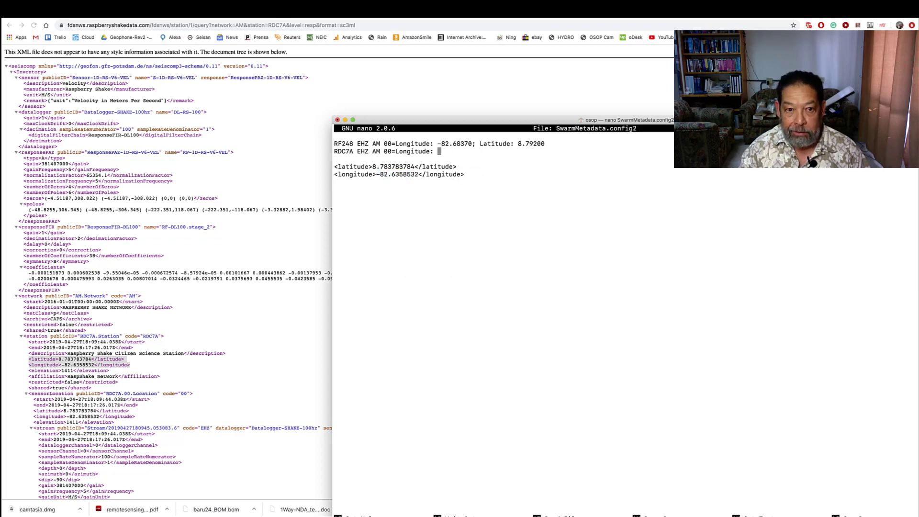
{"action": "right_click", "coordinate": [526, 178]}
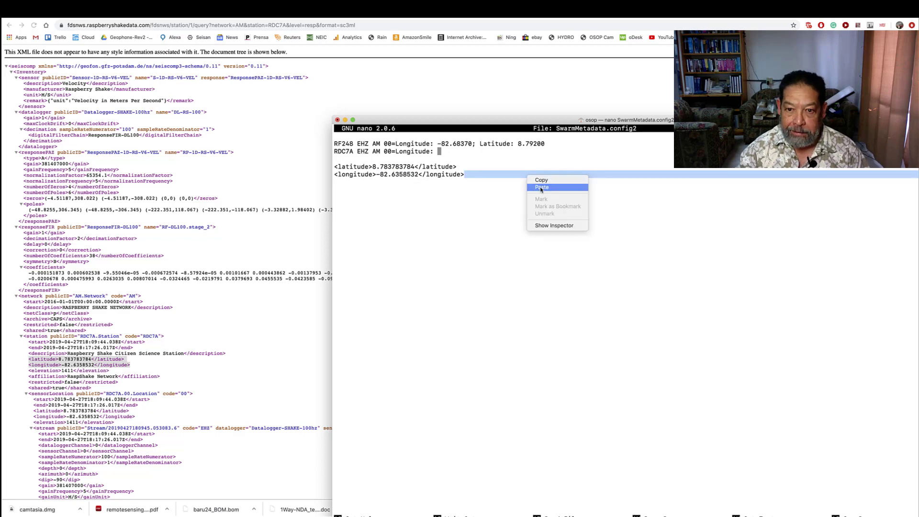
{"action": "left_click", "coordinate": [540, 187]}
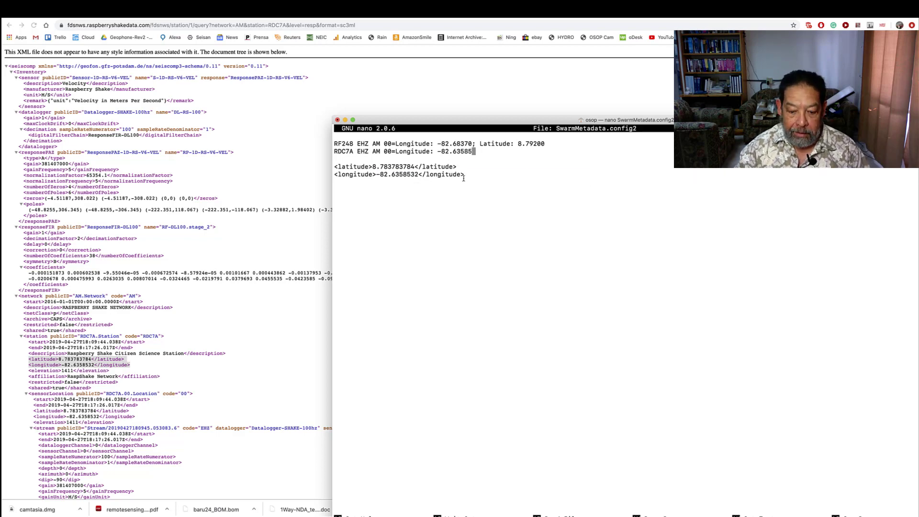
{"action": "type", "text": ";"}
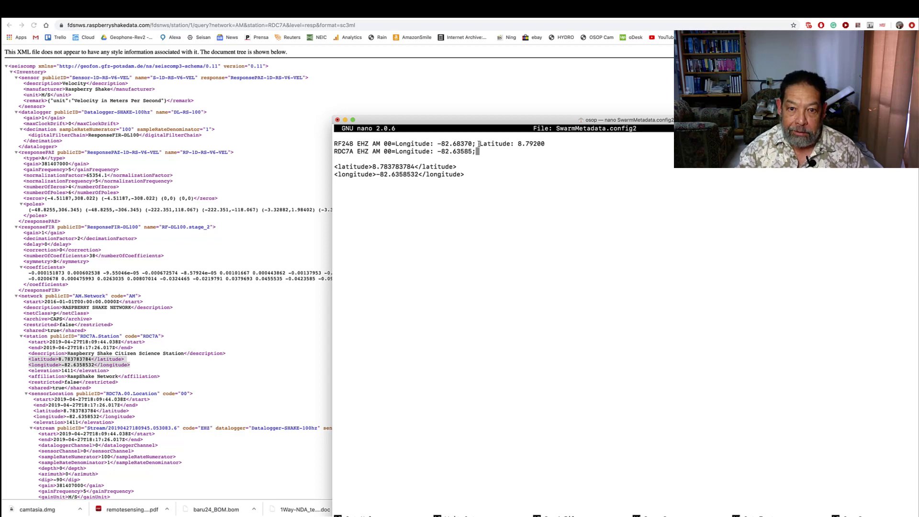
Copy the " Latitude: " label from the RF248 entry and paste it after the semicolon in the RDC7A entry
{"action": "left_click_drag", "start_coordinate": [475, 144], "coordinate": [517, 145]}
{"action": "right_click", "coordinate": [512, 143]}
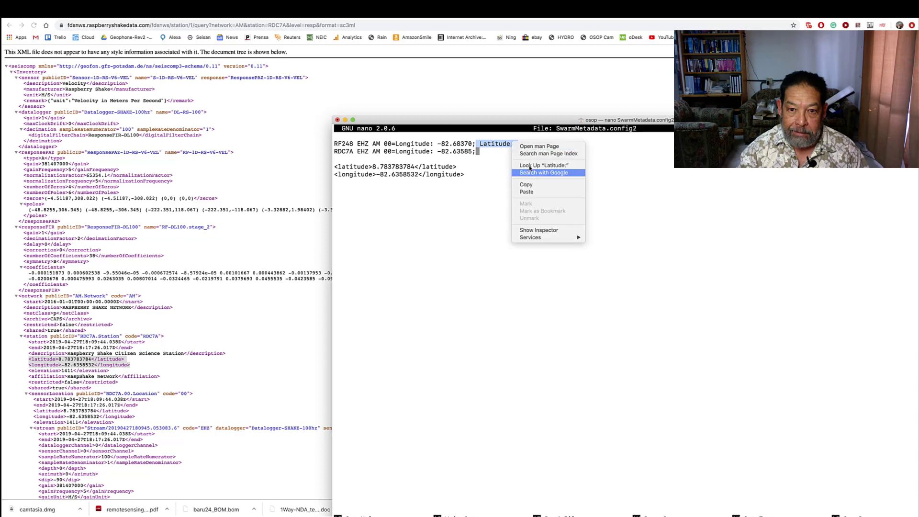
{"action": "left_click", "coordinate": [527, 185]}
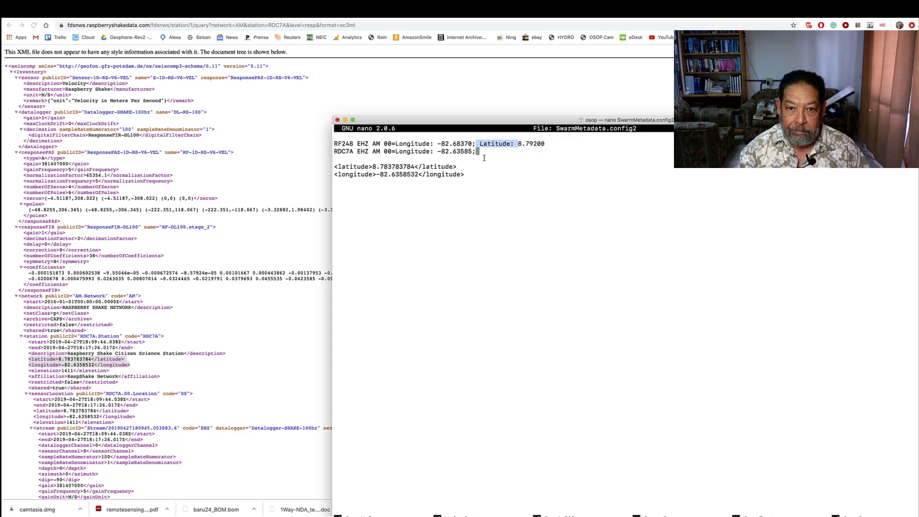
{"action": "left_click", "coordinate": [487, 157]}
{"action": "right_click", "coordinate": [487, 156]}
{"action": "left_click", "coordinate": [502, 165]}
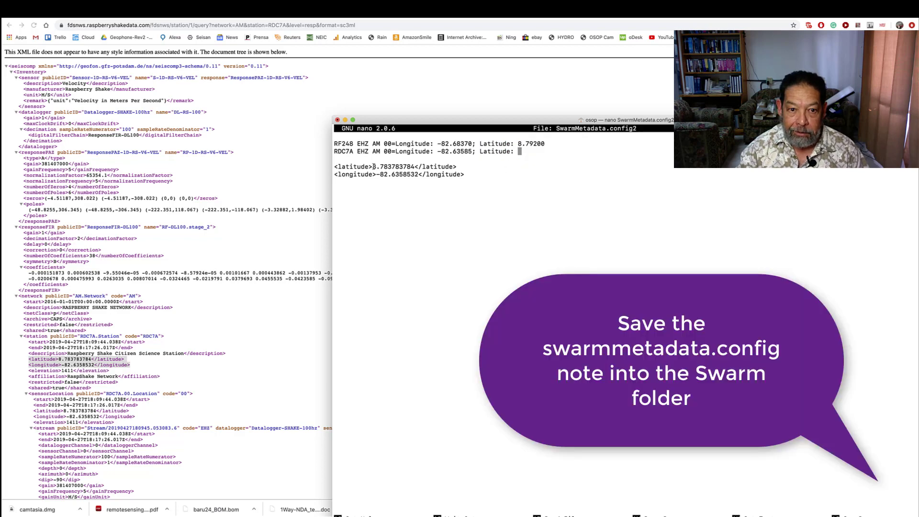
Copy 8.78378 from the pasted latitude line and paste it as the latitude value of the RDC7A entry
{"action": "left_click_drag", "start_coordinate": [372, 167], "coordinate": [399, 166]}
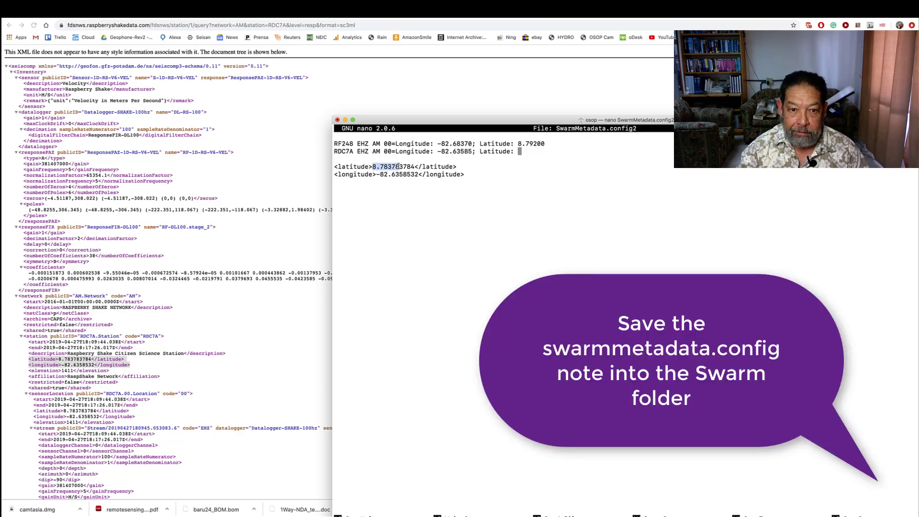
{"action": "right_click", "coordinate": [393, 166]}
{"action": "left_click", "coordinate": [429, 206]}
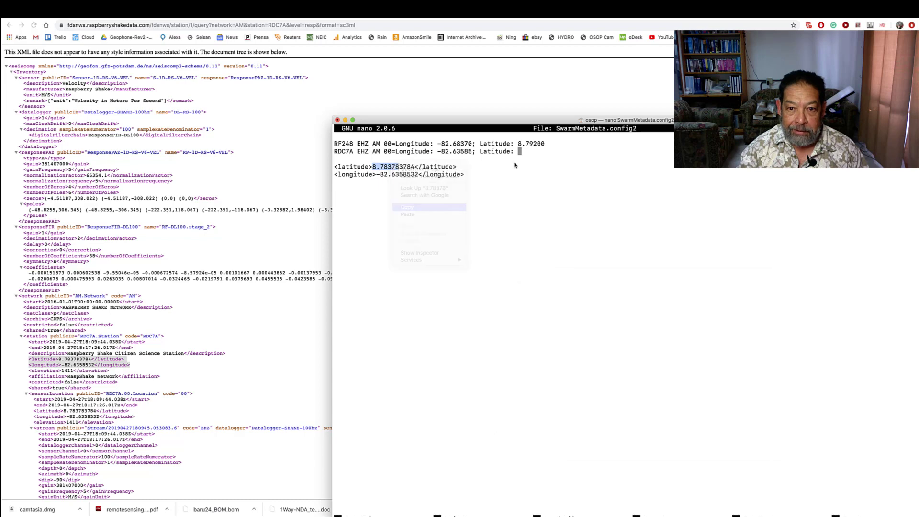
{"action": "left_click", "coordinate": [524, 151]}
{"action": "right_click", "coordinate": [525, 151]}
{"action": "left_click", "coordinate": [550, 162]}
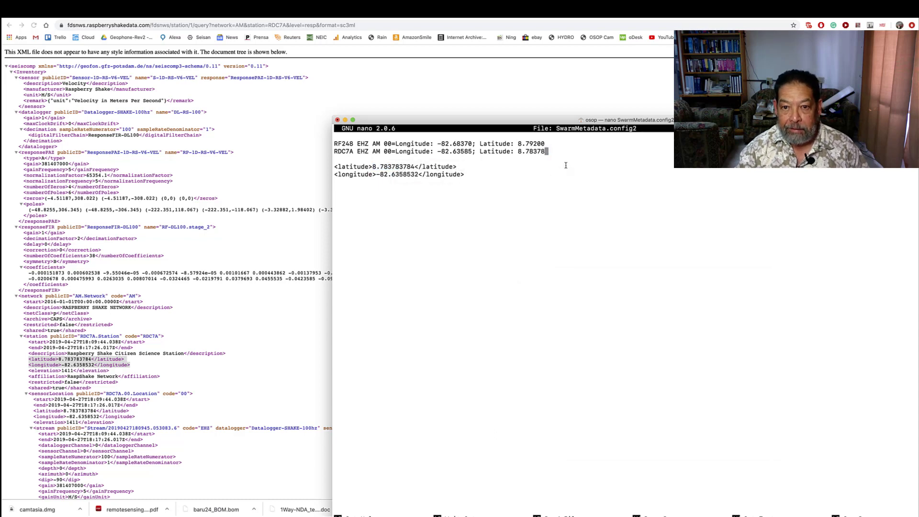
Delete the leftover latitude and longitude lines below the two station entries
{"action": "key", "text": "BackSpace"}
{"action": "key", "text": "BackSpace"}
{"action": "key", "text": "BackSpace"}
{"action": "key", "text": "BackSpace"}
{"action": "key", "text": "BackSpace"}
{"action": "key", "text": "BackSpace"}
{"action": "key", "text": "BackSpace"}
{"action": "key", "text": "BackSpace"}
{"action": "key", "text": "BackSpace"}
{"action": "key", "text": "BackSpace"}
{"action": "key", "text": "BackSpace"}
{"action": "key", "text": "BackSpace"}
{"action": "key", "text": "BackSpace"}
{"action": "key", "text": "BackSpace"}
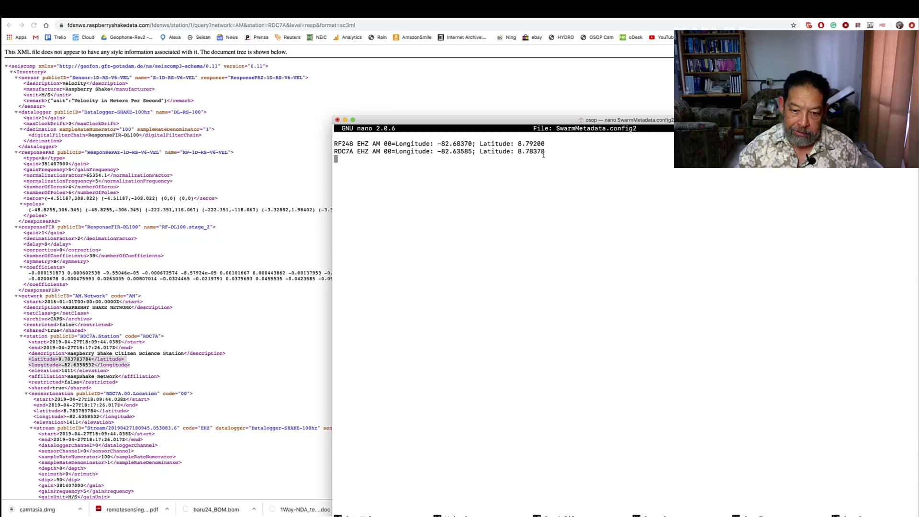
Save the changes to SwarmMetadata.config2 and exit nano
{"action": "key", "text": "ctrl+x"}
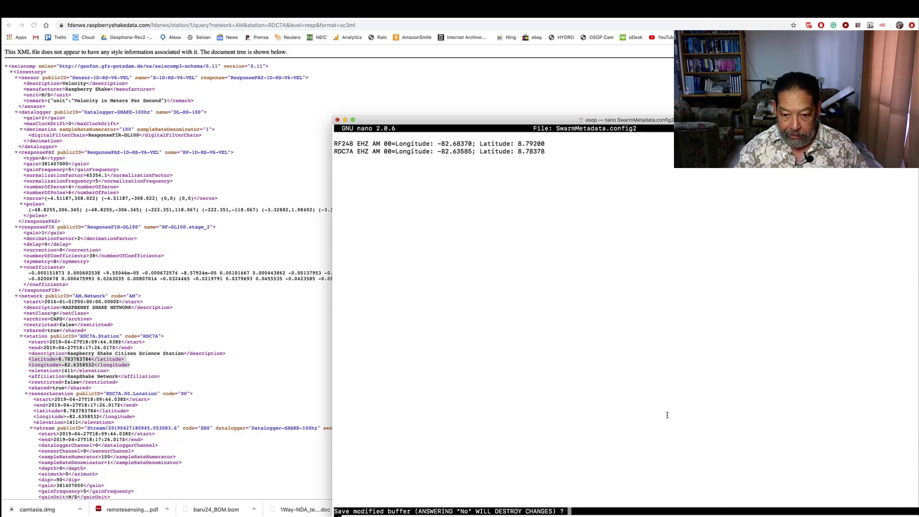
{"action": "key", "text": "y"}
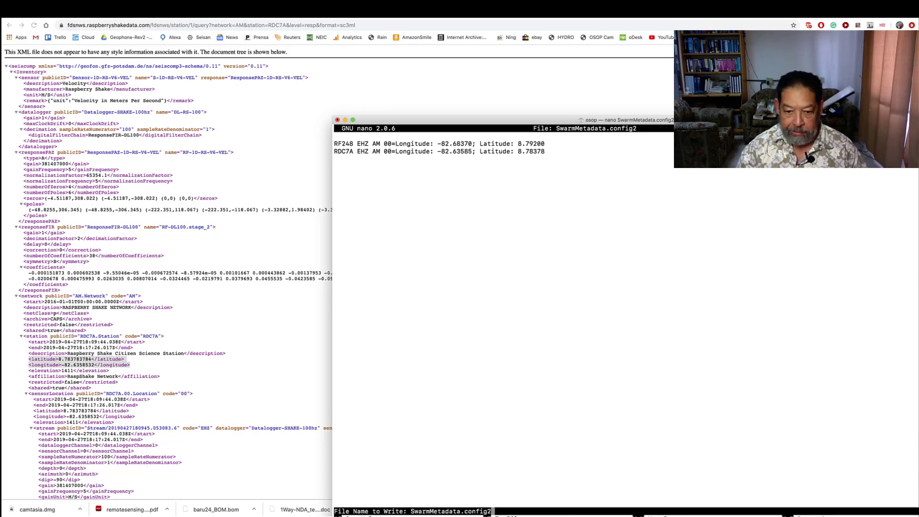
{"action": "key", "text": "Return"}
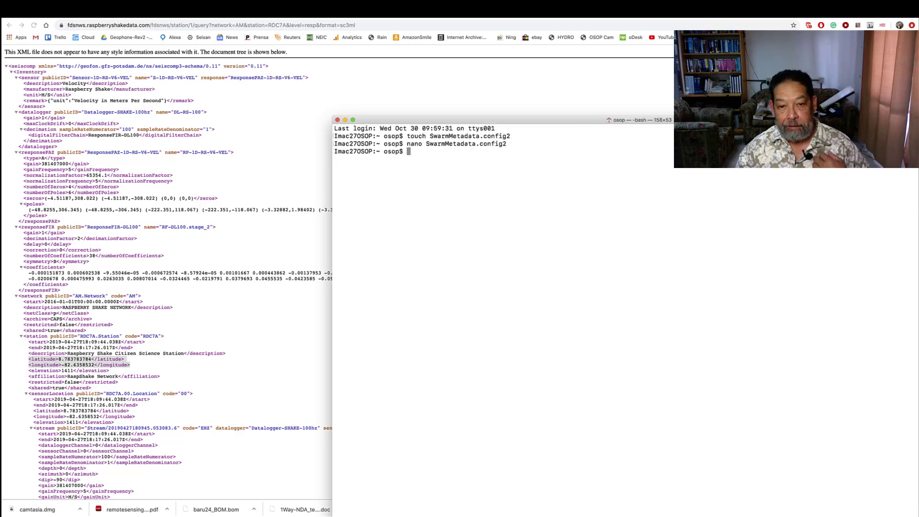
Display the contents of SwarmMetadata.config2 in the terminal with cat
{"action": "type", "text": "cat "}
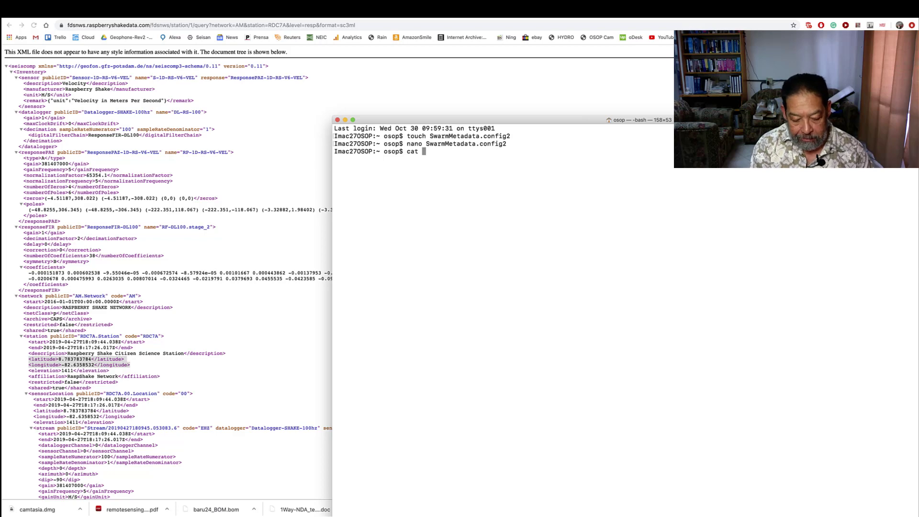
{"action": "type", "text": "Sw"}
{"action": "key", "text": "Tab"}
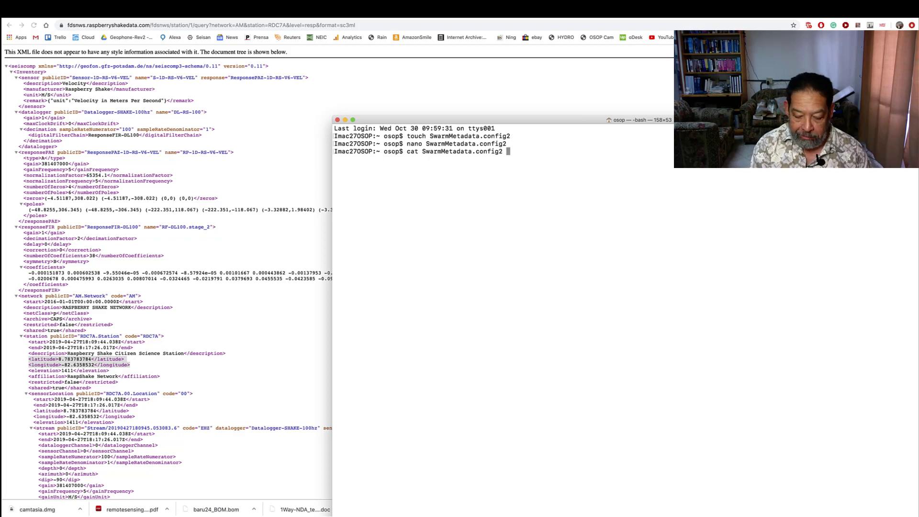
{"action": "key", "text": "Return"}
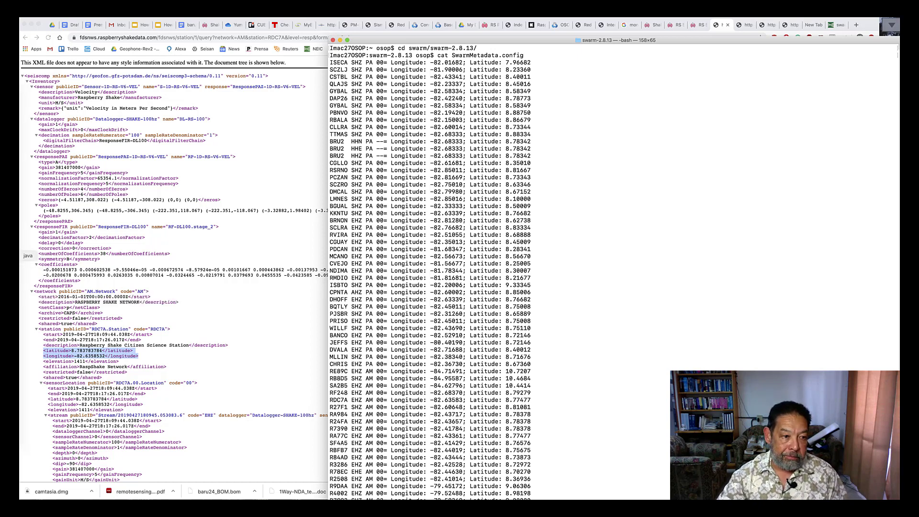
Close the running Swarm program and relaunch it from the swarm-2.8.13 folder with ./swarm.sh
{"action": "left_click", "coordinate": [21, 255]}
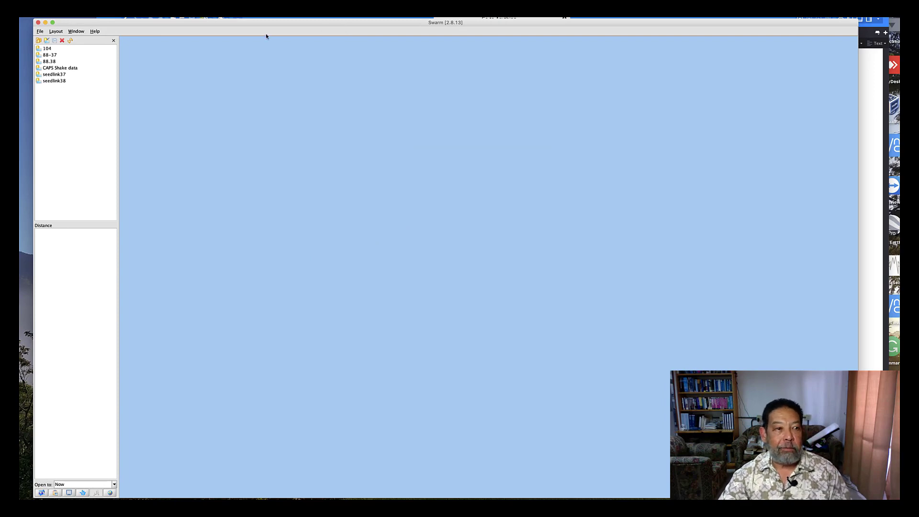
{"action": "left_click", "coordinate": [38, 22]}
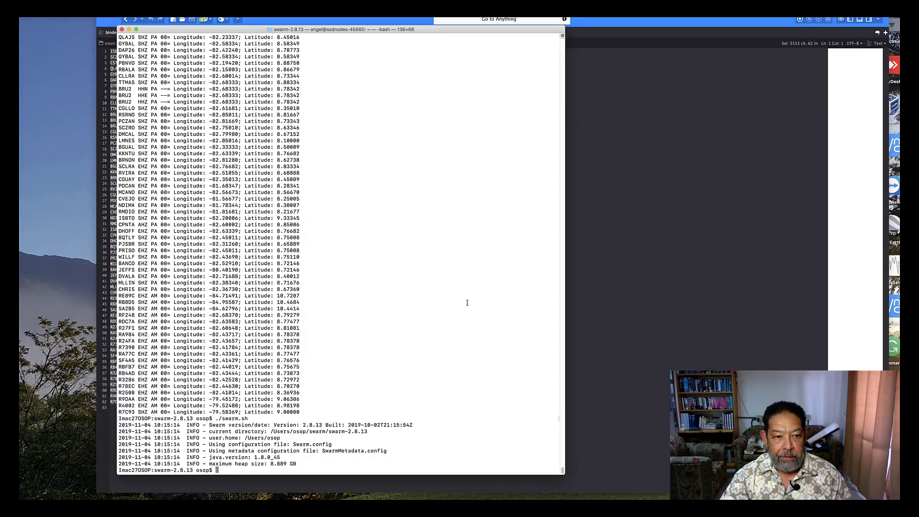
{"action": "key", "text": "Up"}
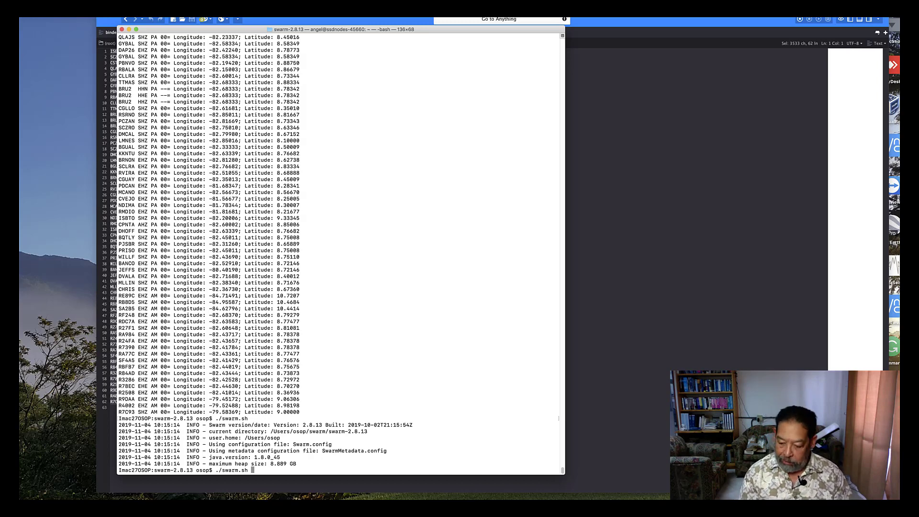
{"action": "key", "text": "Return"}
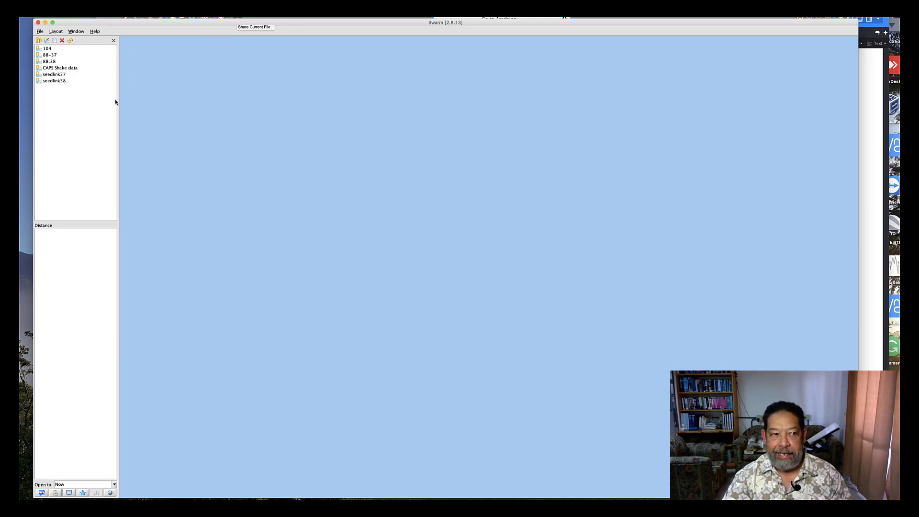
Review the connection settings of the CAPS Shake data source and accept them
{"action": "left_click", "coordinate": [60, 68]}
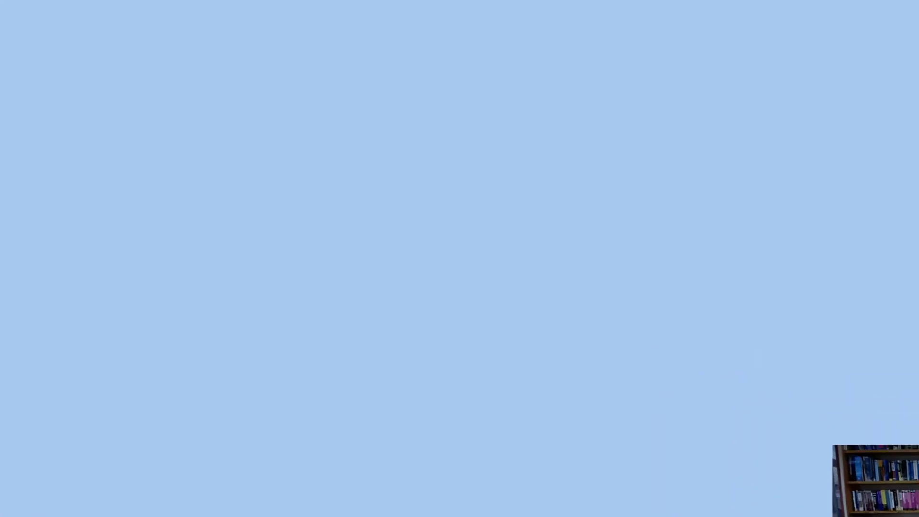
{"action": "left_click", "coordinate": [47, 40]}
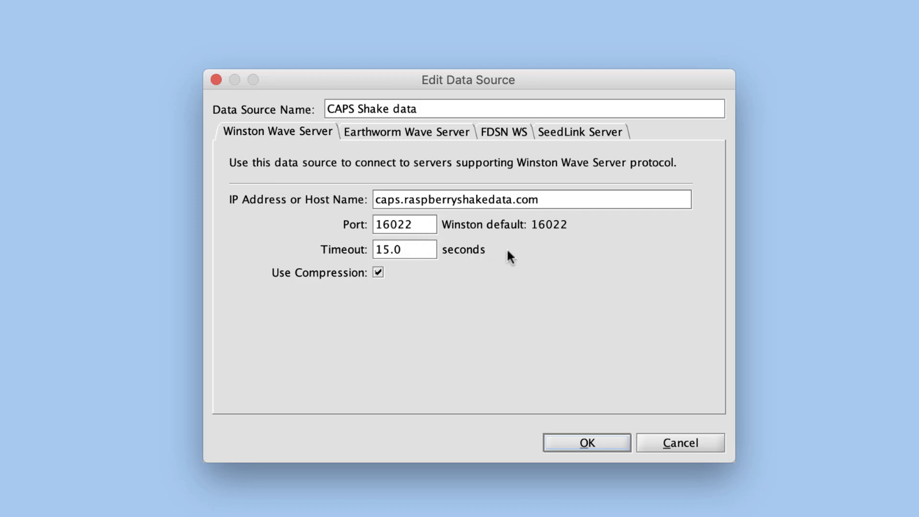
{"action": "left_click", "coordinate": [565, 442]}
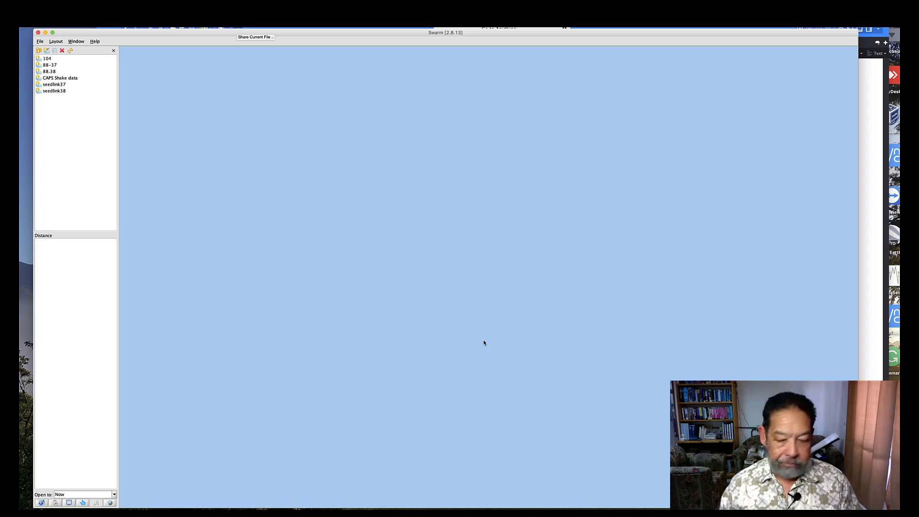
Expand the AM network of the CAPS Shake data source and open the helicorder for R27F1 SHZ AM 00
{"action": "double_click", "coordinate": [49, 79]}
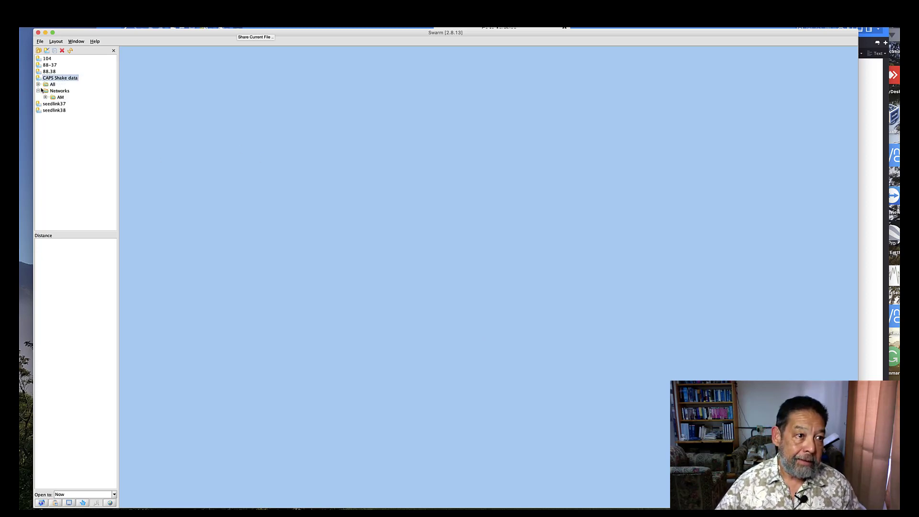
{"action": "left_click", "coordinate": [46, 98]}
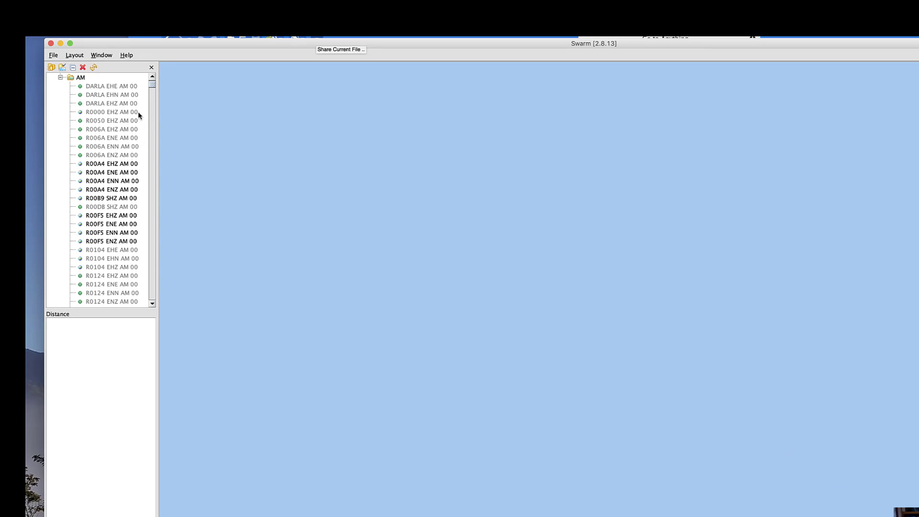
{"action": "left_click_drag", "start_coordinate": [151, 88], "coordinate": [152, 118]}
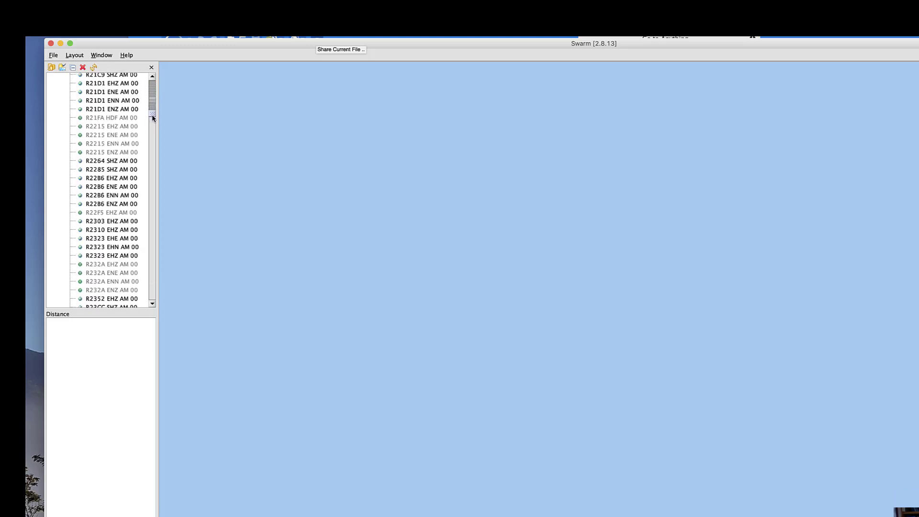
{"action": "scroll", "coordinate": [102, 226], "scroll_direction": "down", "scroll_amount": 10}
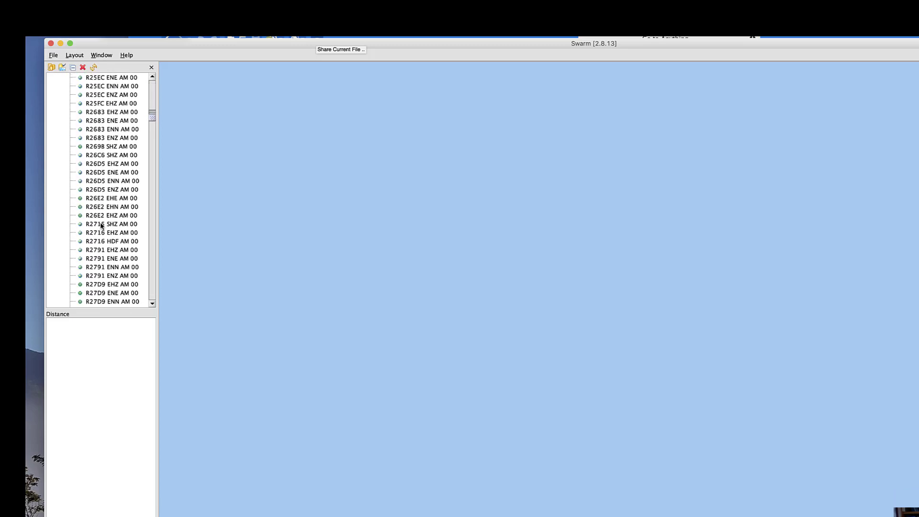
{"action": "scroll", "coordinate": [118, 245], "scroll_direction": "down", "scroll_amount": 2}
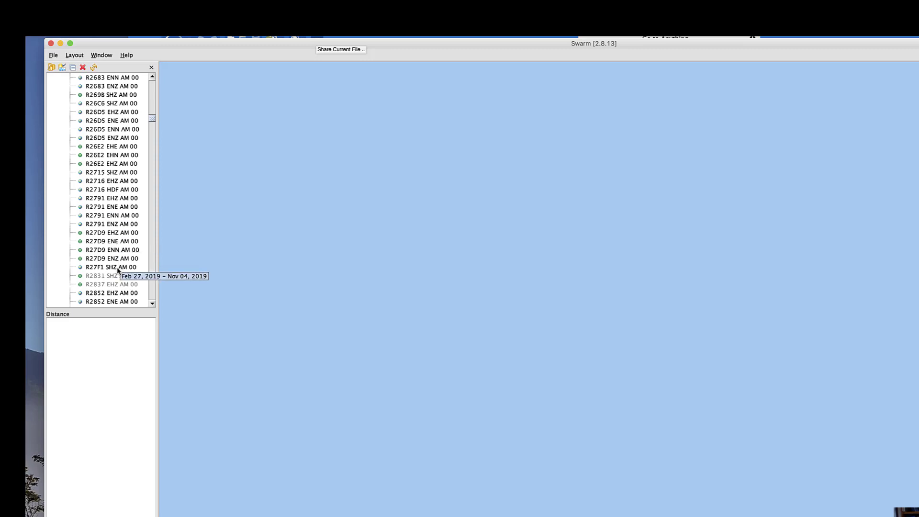
{"action": "double_click", "coordinate": [107, 269]}
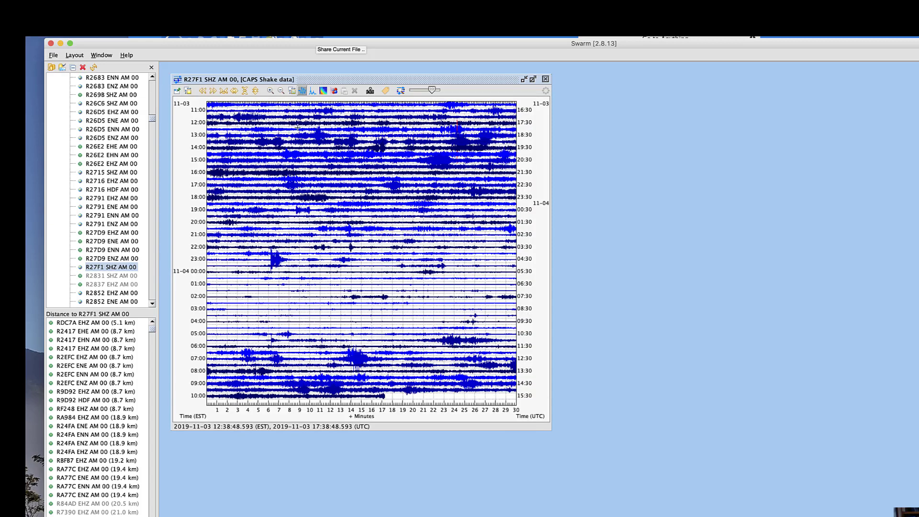
Open the helicorders for RF248 EHZ AM 00 and RDC7A EHZ AM 00 from the AM station list
{"action": "mouse_move", "coordinate": [91, 281]}
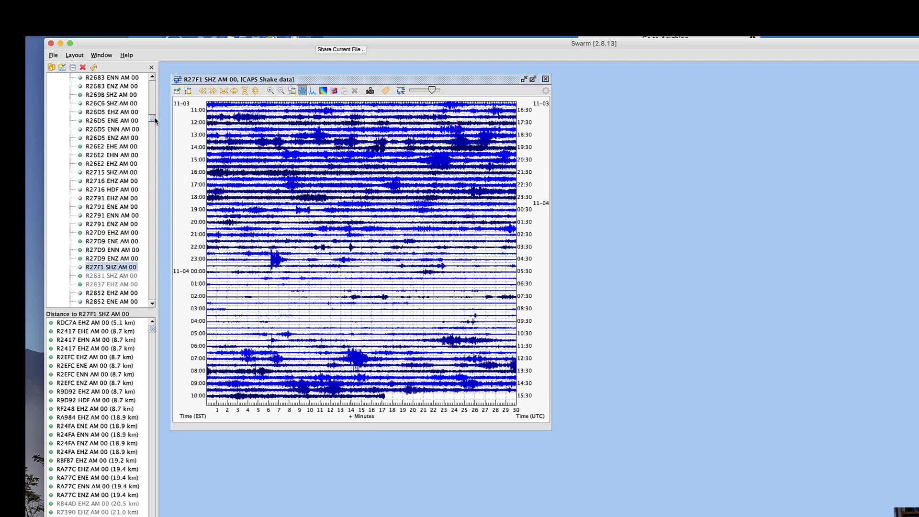
{"action": "left_click_drag", "start_coordinate": [149, 119], "coordinate": [153, 271]}
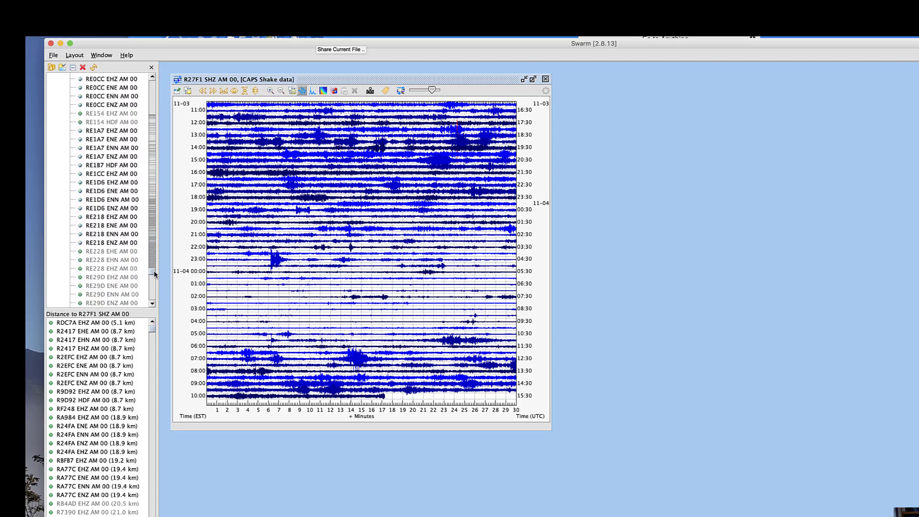
{"action": "scroll", "coordinate": [90, 252], "scroll_direction": "down", "scroll_amount": 15}
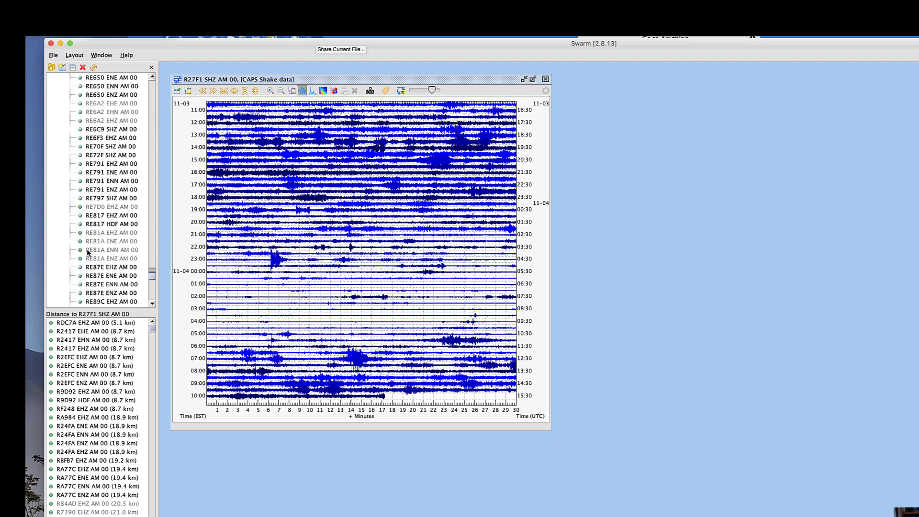
{"action": "scroll", "coordinate": [91, 252], "scroll_direction": "down", "scroll_amount": 10}
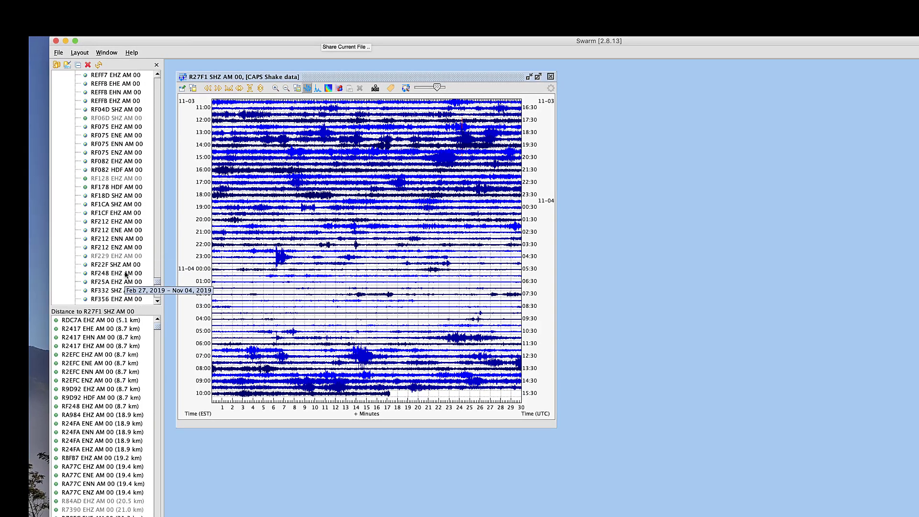
{"action": "double_click", "coordinate": [108, 275]}
{"action": "left_click_drag", "start_coordinate": [154, 281], "coordinate": [158, 192]}
{"action": "double_click", "coordinate": [107, 136]}
Open the helicorders for R78EC EHZ AM 00 and SF4A5 EHZ AM 00 from the AM station list
{"action": "scroll", "coordinate": [103, 233], "scroll_direction": "up", "scroll_amount": 15}
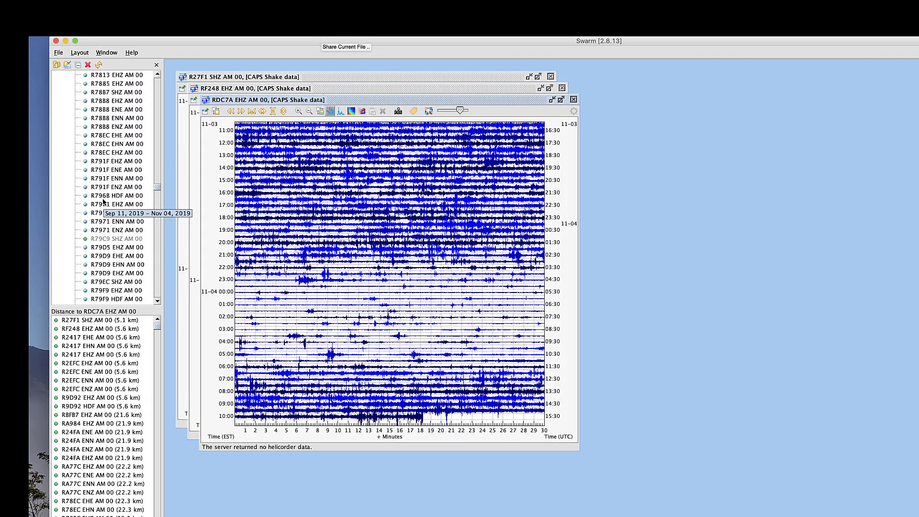
{"action": "double_click", "coordinate": [111, 171]}
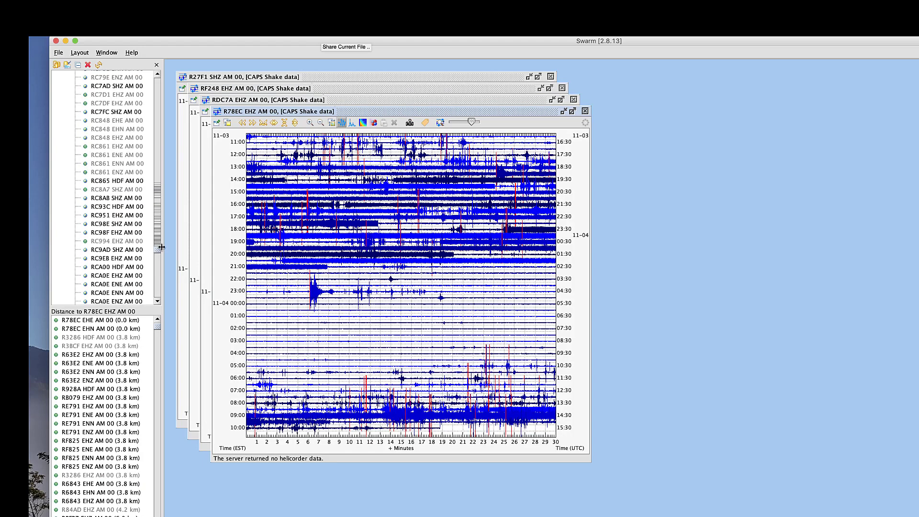
{"action": "scroll", "coordinate": [122, 230], "scroll_direction": "down", "scroll_amount": 10}
{"action": "scroll", "coordinate": [121, 230], "scroll_direction": "down", "scroll_amount": 9}
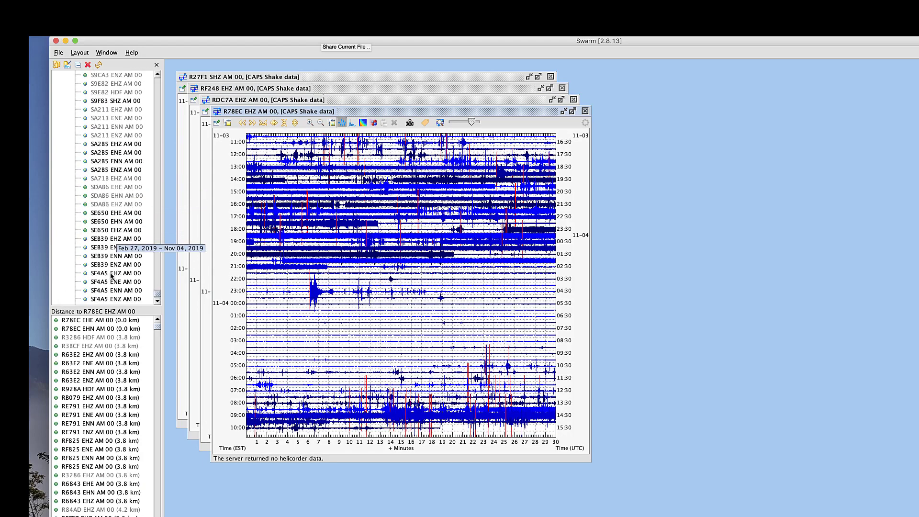
{"action": "double_click", "coordinate": [109, 273]}
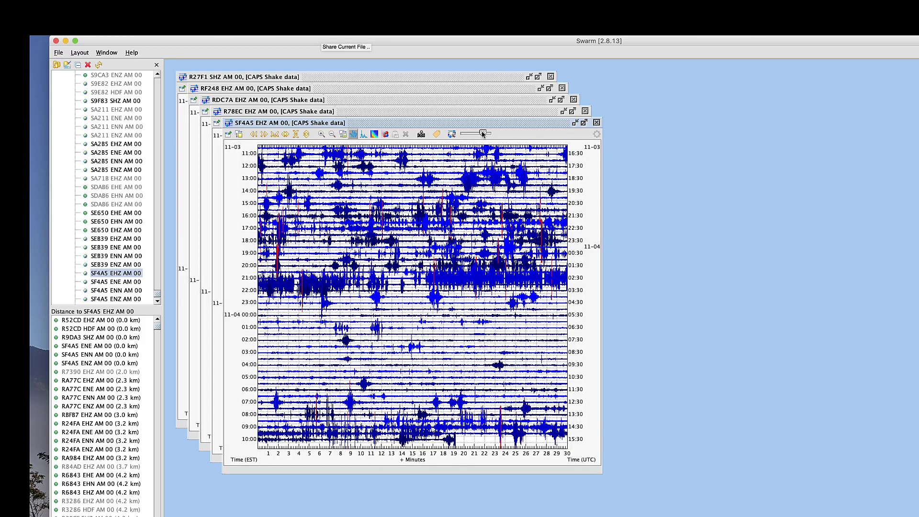
Reduce the trace amplitude in the SF4A5, R78EC, RDC7A, RF248 and R27F1 helicorder windows
{"action": "left_click_drag", "start_coordinate": [480, 134], "coordinate": [474, 134]}
{"action": "left_click", "coordinate": [490, 114]}
{"action": "left_click_drag", "start_coordinate": [473, 123], "coordinate": [463, 123]}
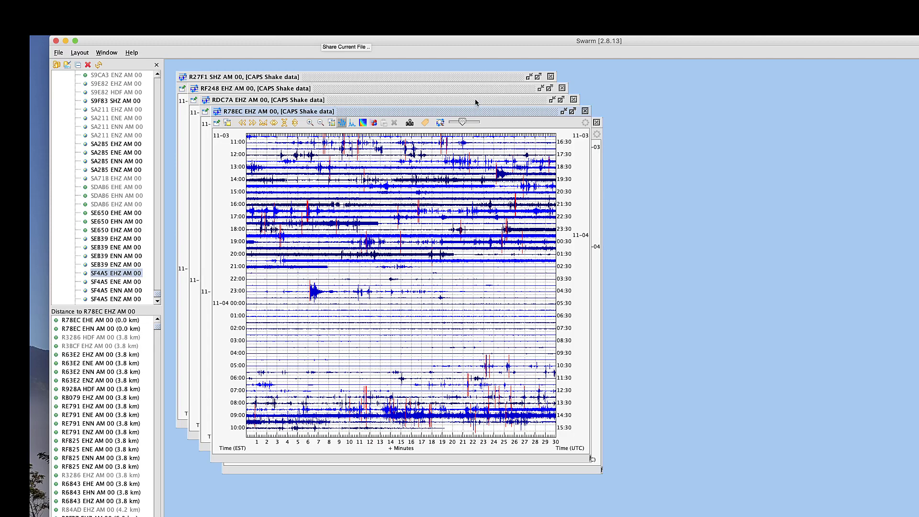
{"action": "left_click", "coordinate": [474, 98]}
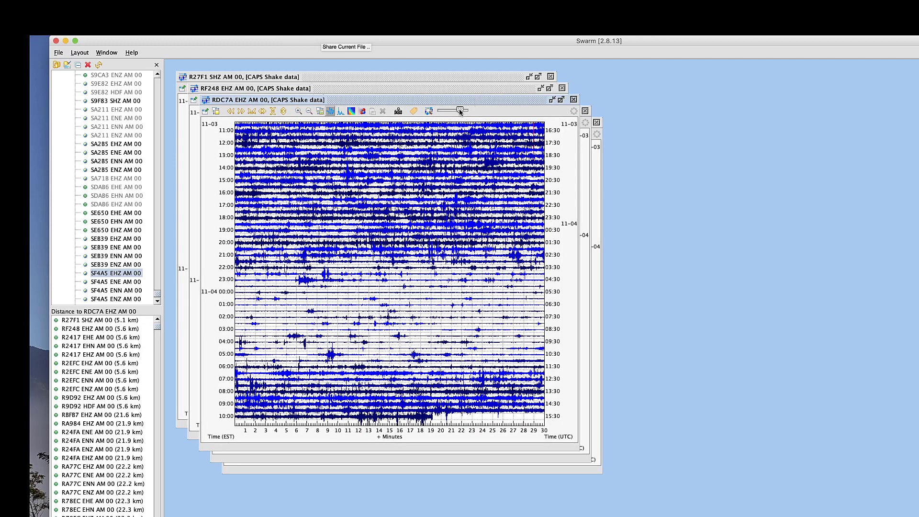
{"action": "left_click_drag", "start_coordinate": [461, 112], "coordinate": [452, 114]}
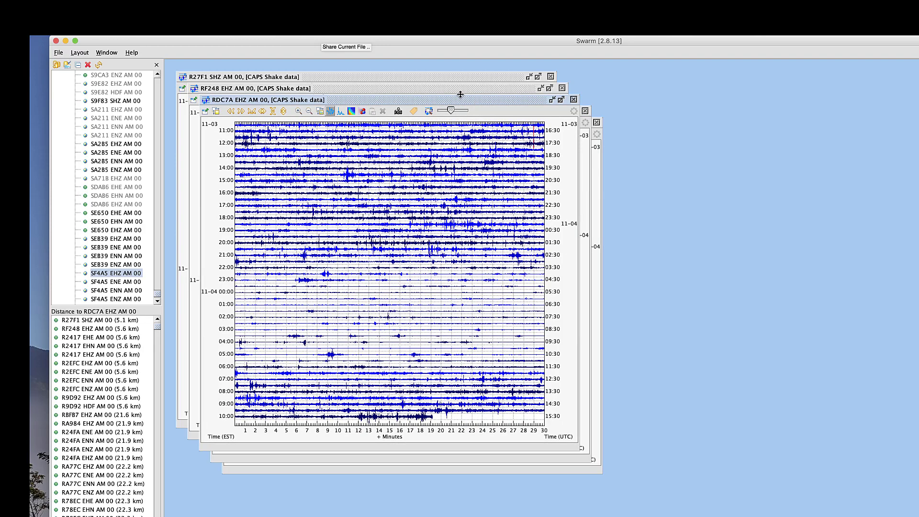
{"action": "left_click", "coordinate": [461, 94]}
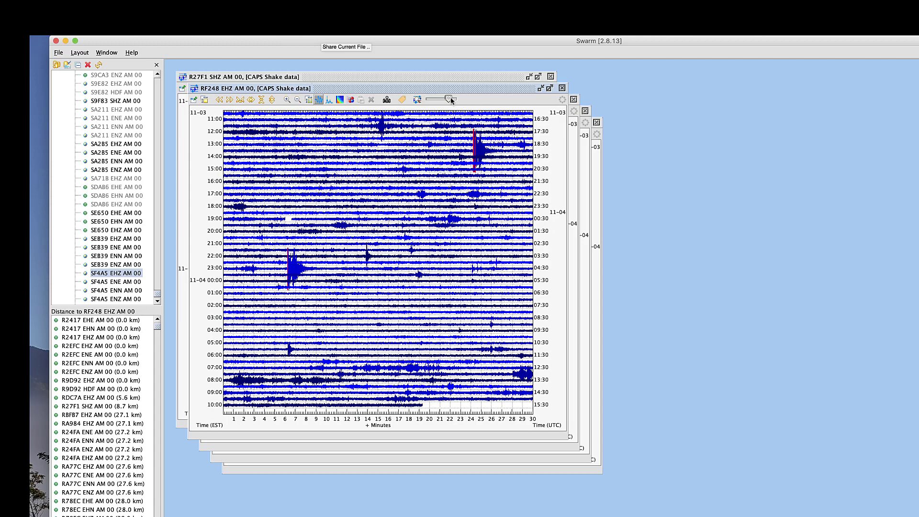
{"action": "left_click_drag", "start_coordinate": [452, 99], "coordinate": [437, 100]}
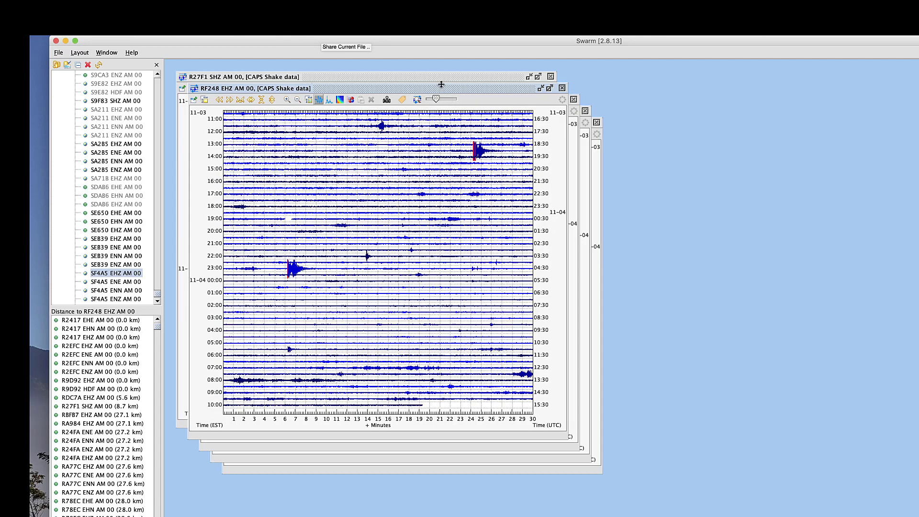
{"action": "left_click", "coordinate": [441, 84]}
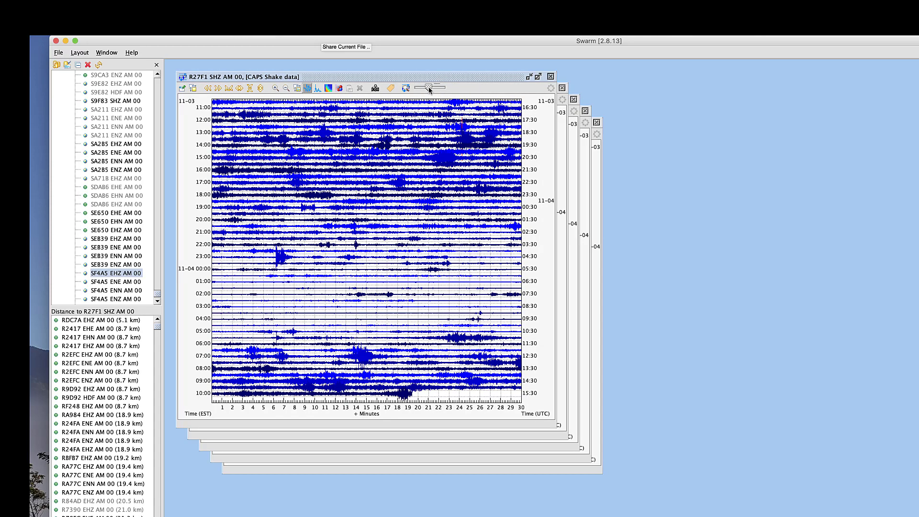
{"action": "left_click_drag", "start_coordinate": [429, 88], "coordinate": [425, 88]}
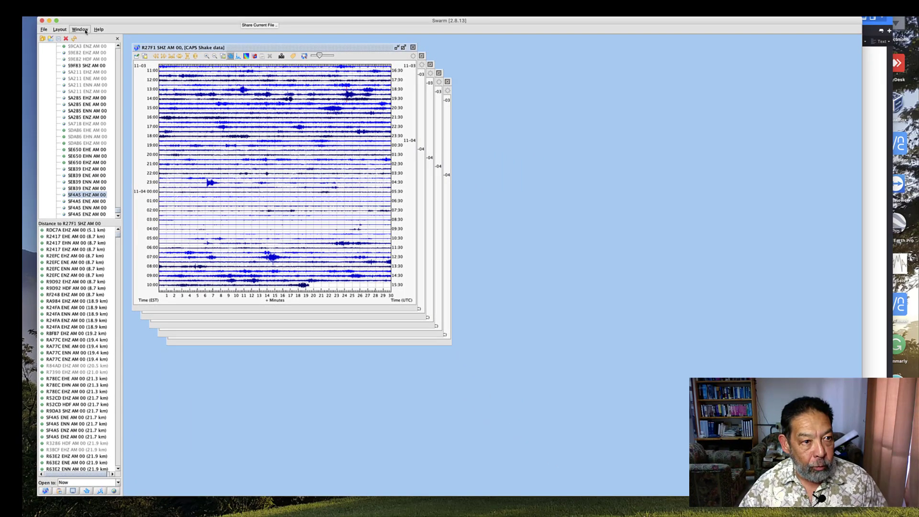
Tile the five helicorders and save the arrangement as a layout named "demo five statiosn"
{"action": "left_click", "coordinate": [80, 30]}
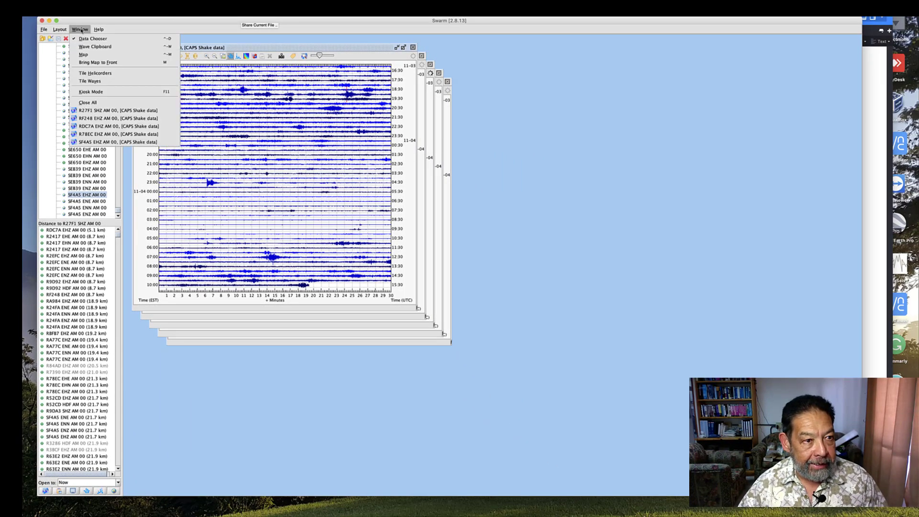
{"action": "left_click", "coordinate": [98, 73]}
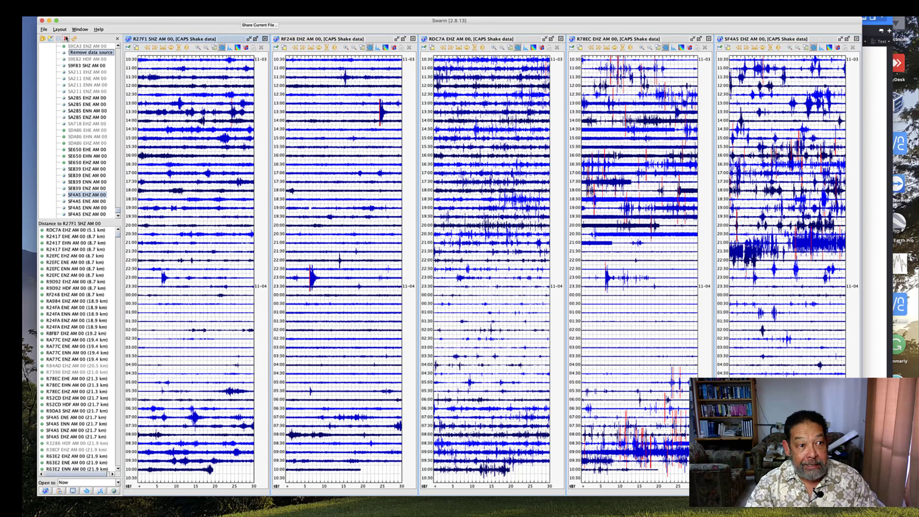
{"action": "left_click", "coordinate": [60, 29]}
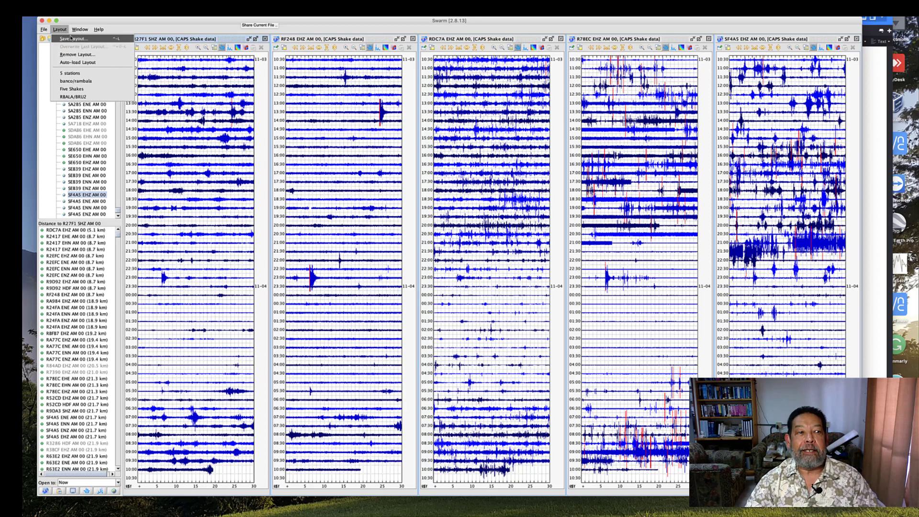
{"action": "left_click", "coordinate": [72, 38]}
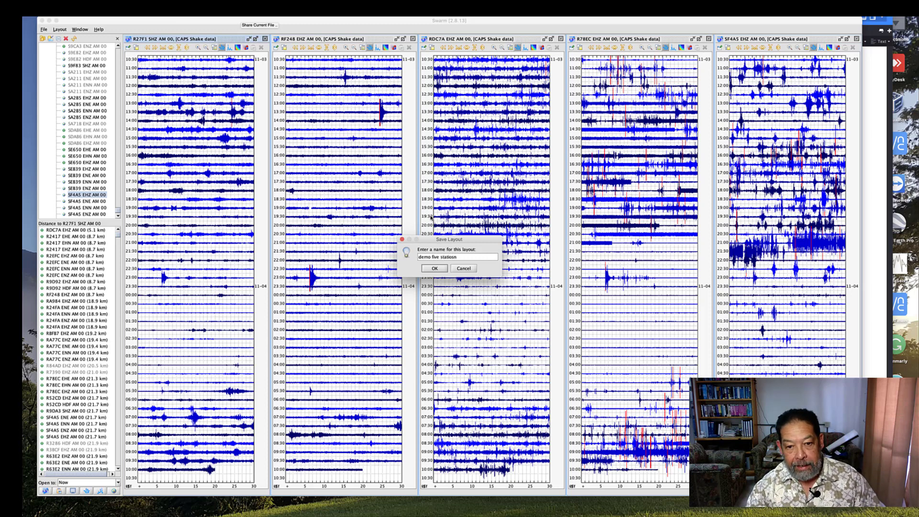
{"action": "left_click", "coordinate": [433, 268]}
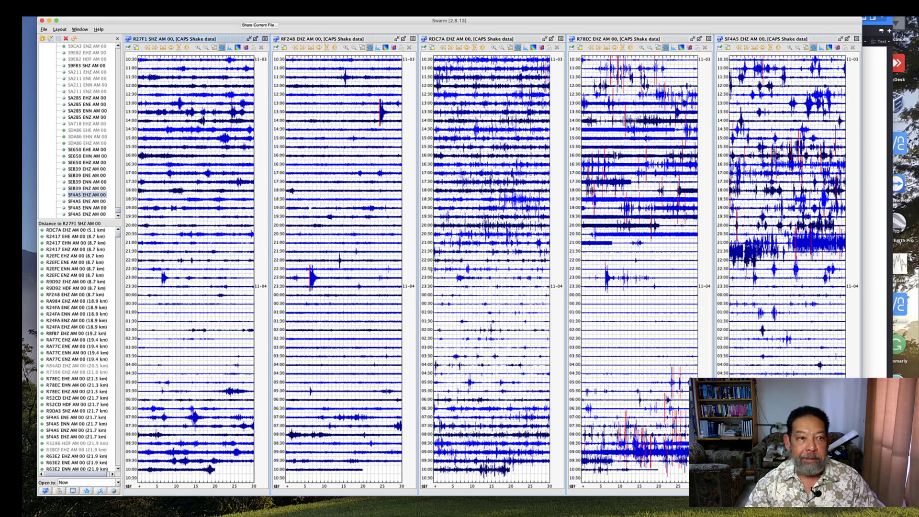
{"action": "left_click", "coordinate": [67, 32]}
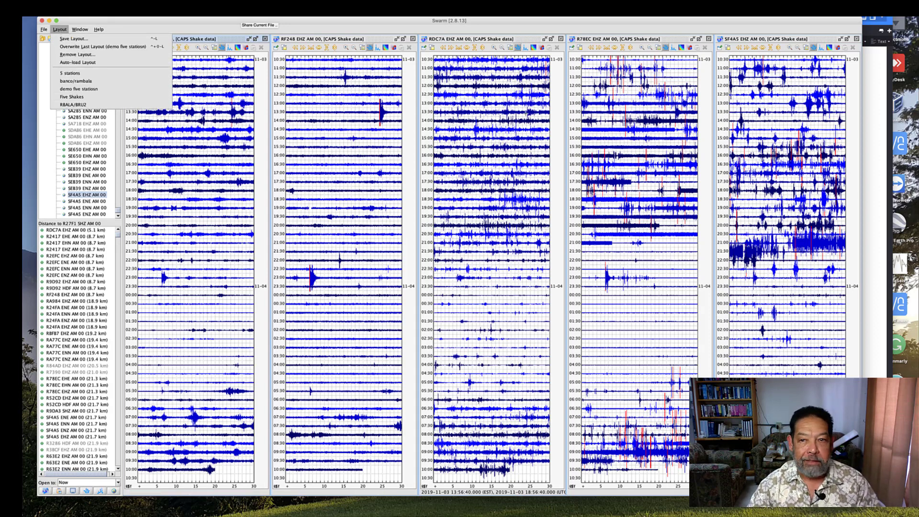
Close the SF4A5, R78EC, RDC7A, RF248 and R27F1 helicorder windows
{"action": "left_click", "coordinate": [856, 38]}
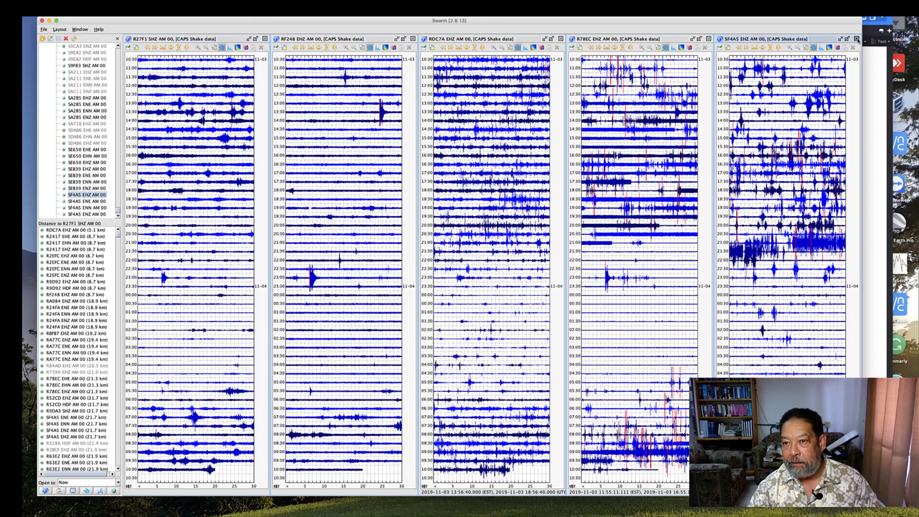
{"action": "left_click", "coordinate": [856, 38]}
{"action": "left_click", "coordinate": [708, 39]}
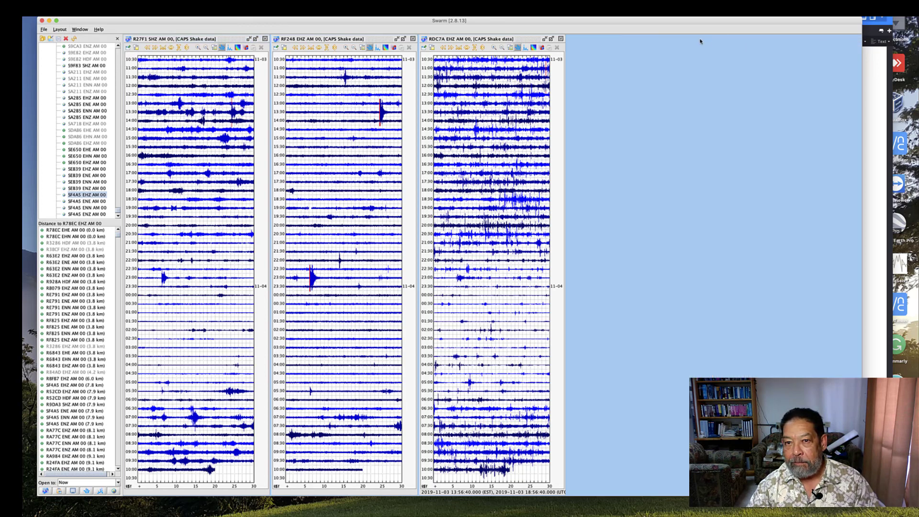
{"action": "left_click", "coordinate": [561, 38]}
{"action": "left_click", "coordinate": [412, 39]}
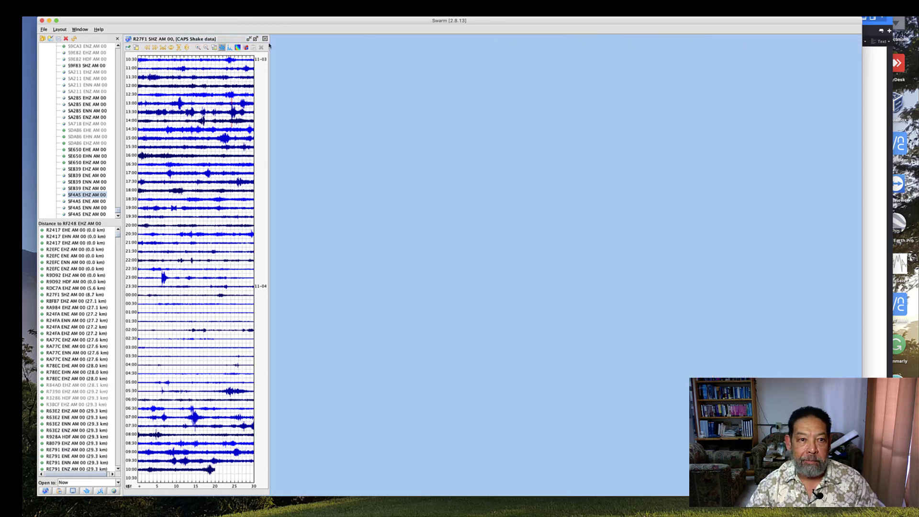
{"action": "left_click", "coordinate": [265, 38]}
Load the saved layout "demo five statiosn" to reopen the five station helicorders
{"action": "left_click", "coordinate": [59, 29]}
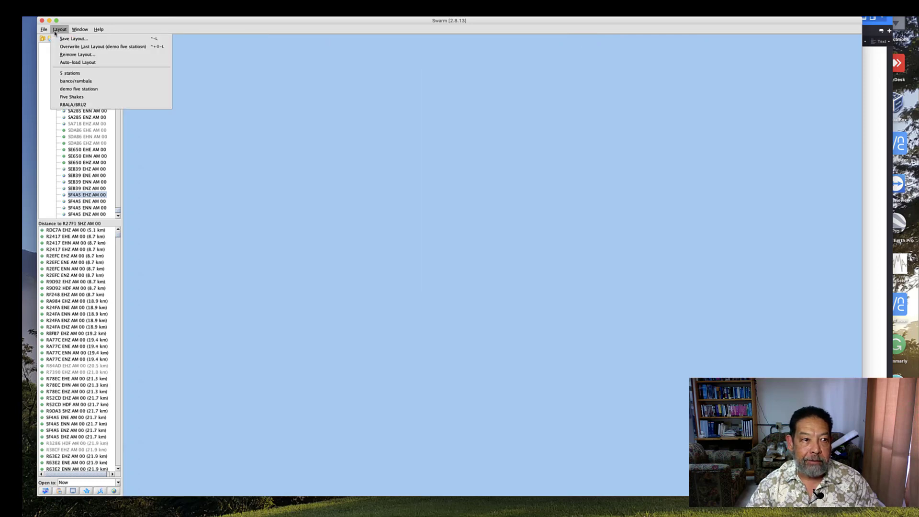
{"action": "left_click", "coordinate": [86, 89]}
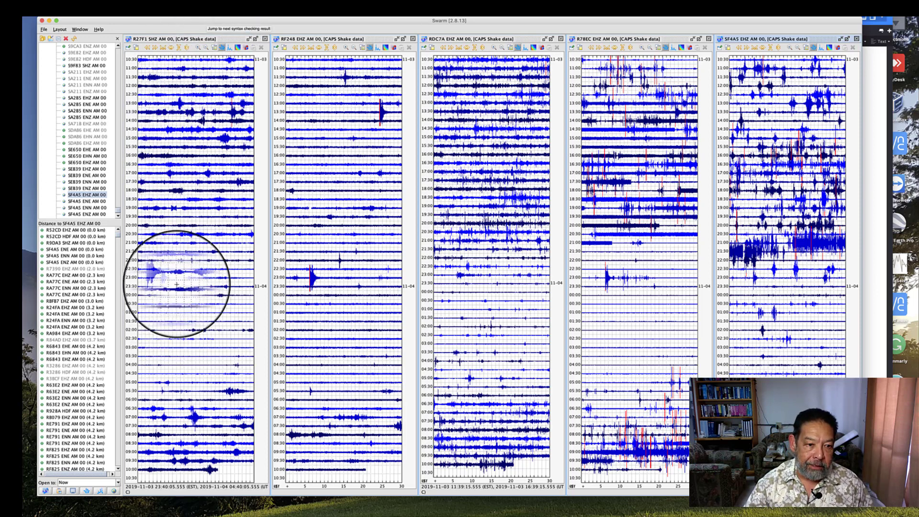
Examine the event on the 23:00 line of the R27F1 helicorder in a maximized, zoomed-out wave view, and tile the helicorders again
{"action": "left_click", "coordinate": [163, 277]}
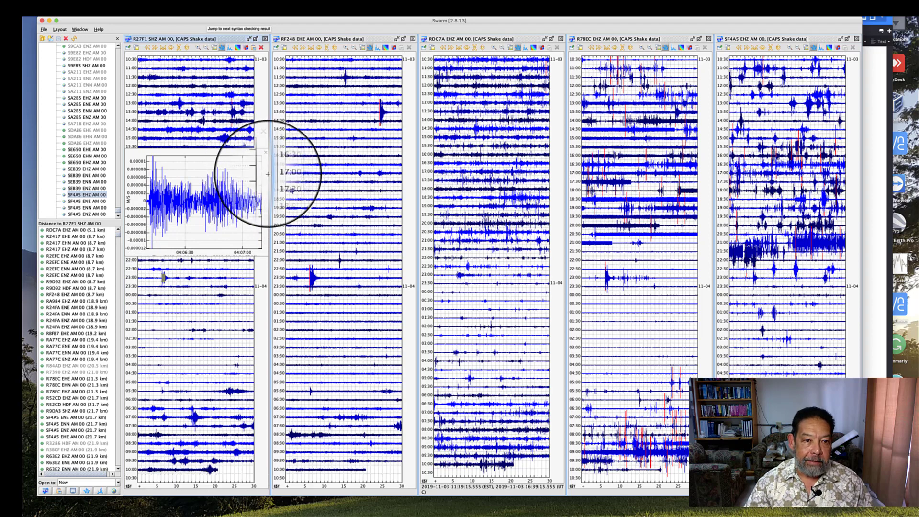
{"action": "left_click", "coordinate": [256, 39]}
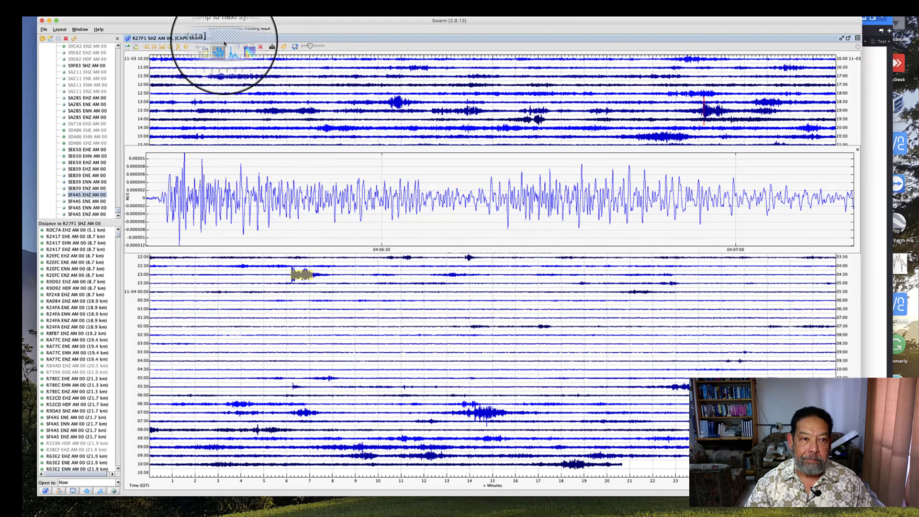
{"action": "left_click", "coordinate": [206, 47]}
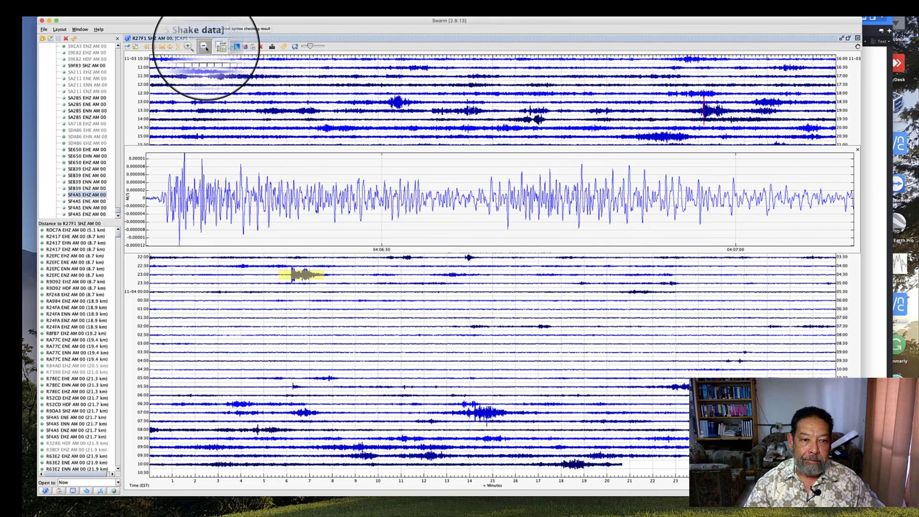
{"action": "left_click", "coordinate": [206, 47]}
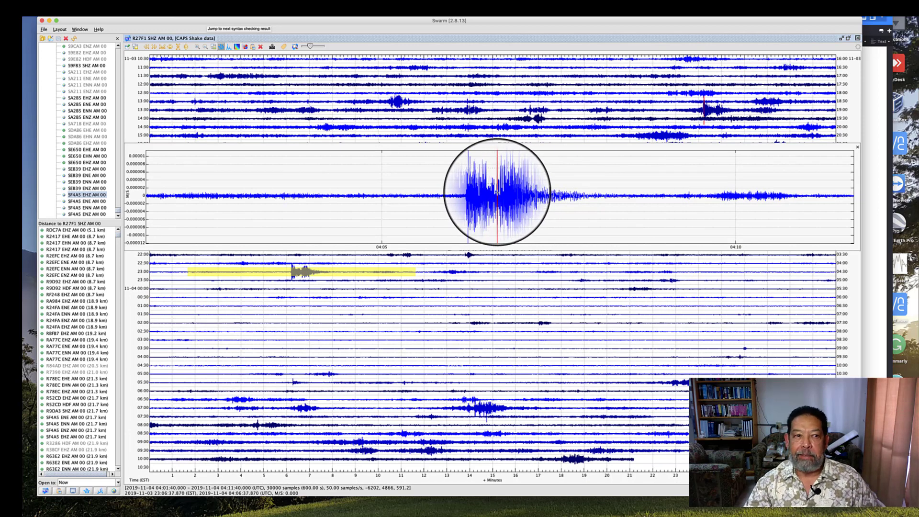
{"action": "left_click", "coordinate": [80, 29]}
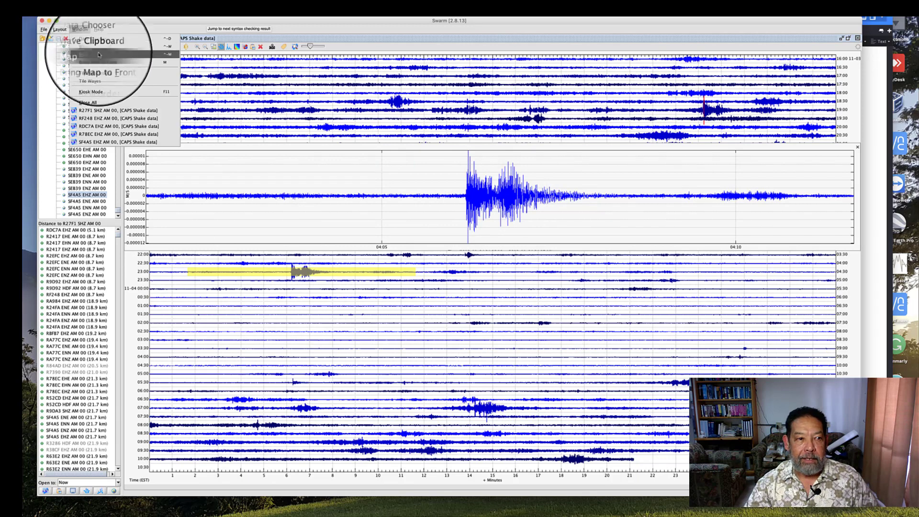
{"action": "left_click", "coordinate": [103, 72]}
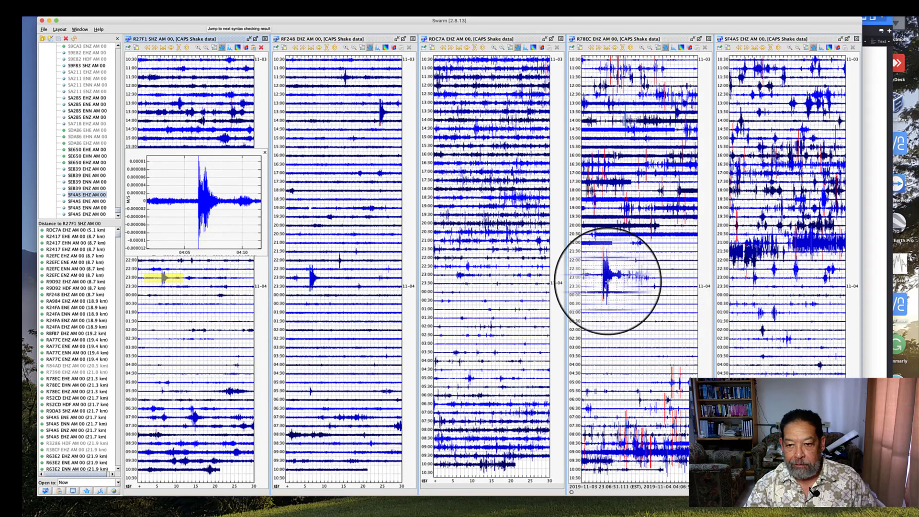
Examine the event on the 23:00 line of the RF248 helicorder in a maximized, zoomed-out wave view, and close the wave view
{"action": "left_click", "coordinate": [312, 278]}
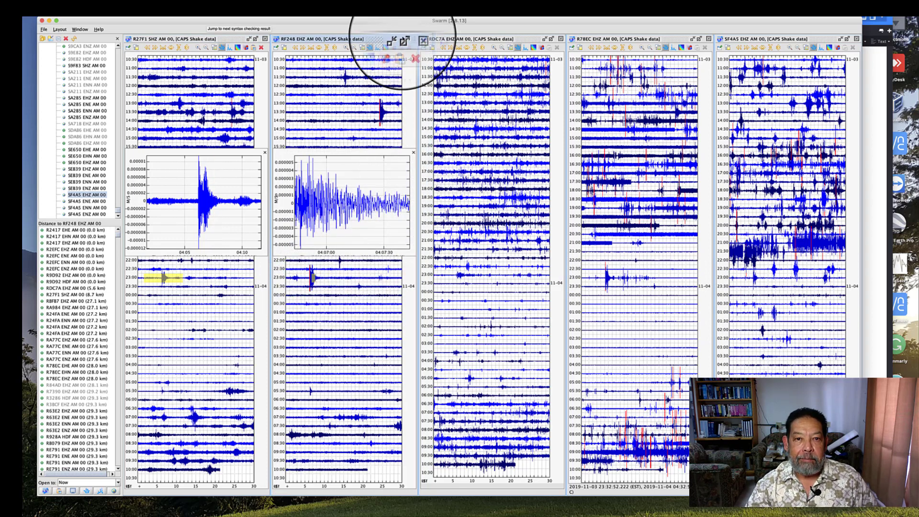
{"action": "left_click", "coordinate": [397, 39]}
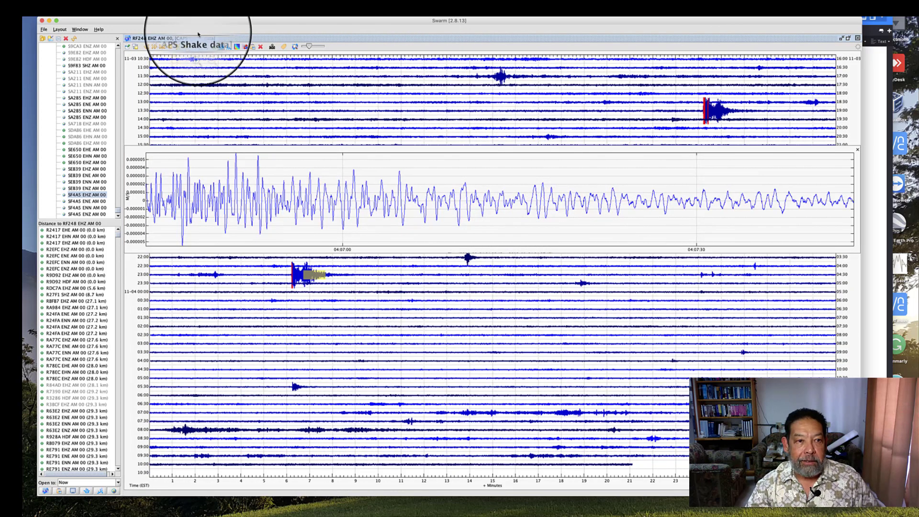
{"action": "left_click", "coordinate": [205, 46]}
{"action": "left_click", "coordinate": [205, 47]}
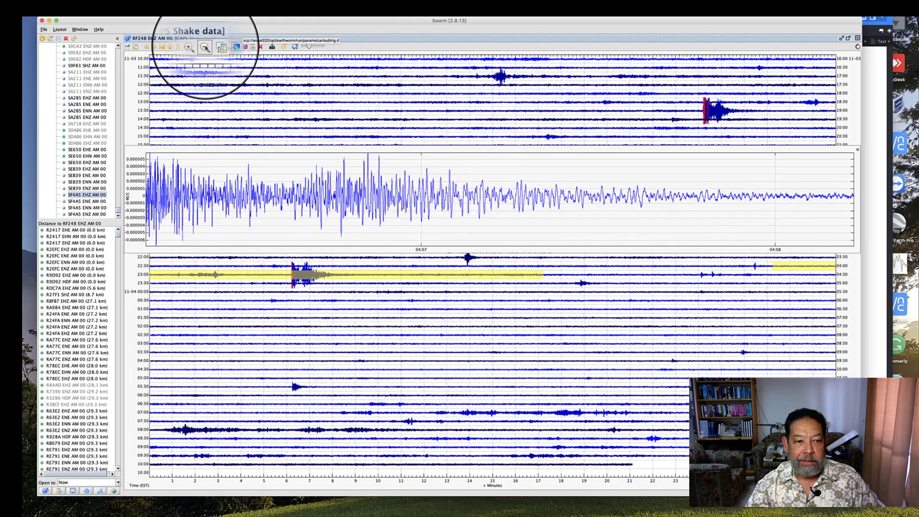
{"action": "left_click", "coordinate": [205, 47]}
{"action": "left_click", "coordinate": [205, 46]}
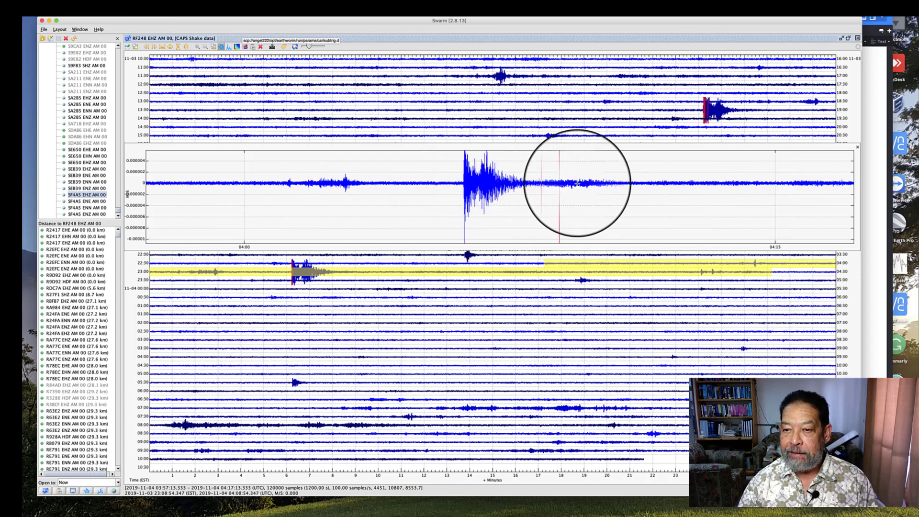
{"action": "left_click", "coordinate": [857, 147]}
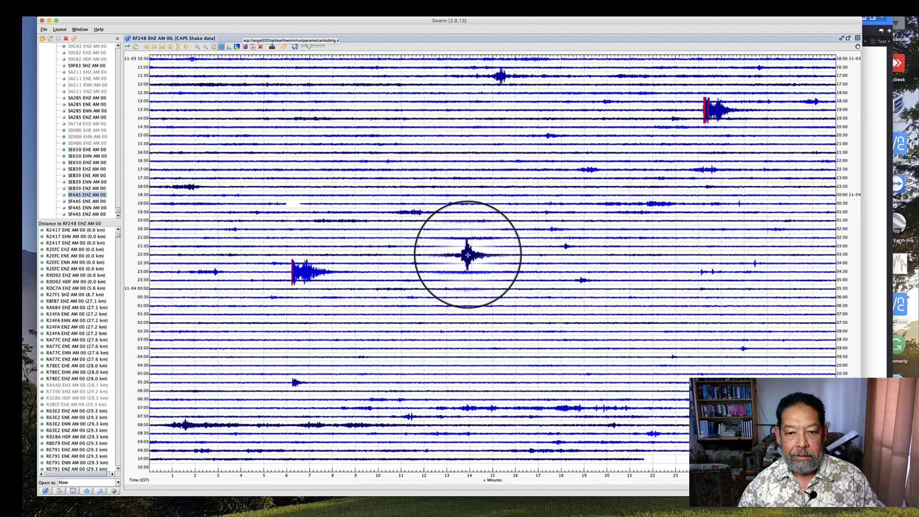
Examine the event on the 22:00 line of the RF248 helicorder by zooming in on its waveform, and close the wave view
{"action": "left_click", "coordinate": [468, 255]}
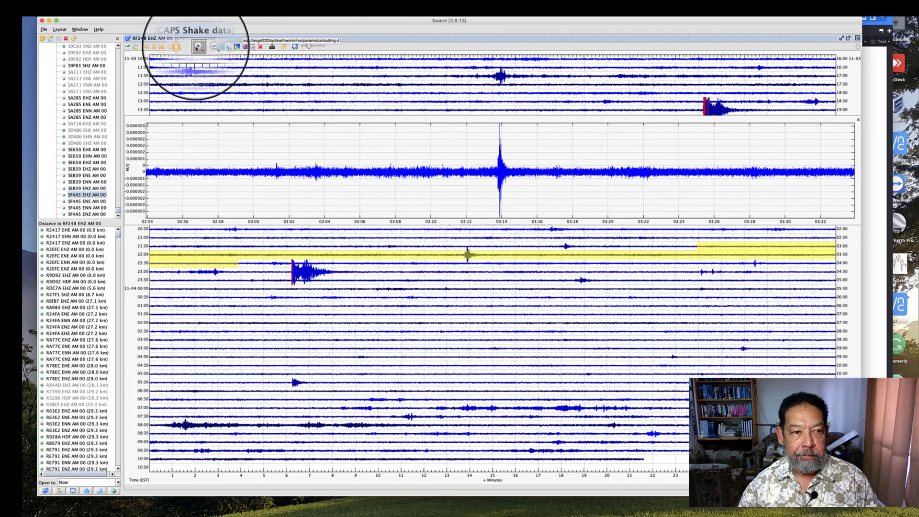
{"action": "left_click", "coordinate": [198, 47]}
{"action": "left_click", "coordinate": [197, 47]}
{"action": "left_click", "coordinate": [197, 47]}
{"action": "left_click", "coordinate": [197, 47]}
{"action": "left_click", "coordinate": [198, 47]}
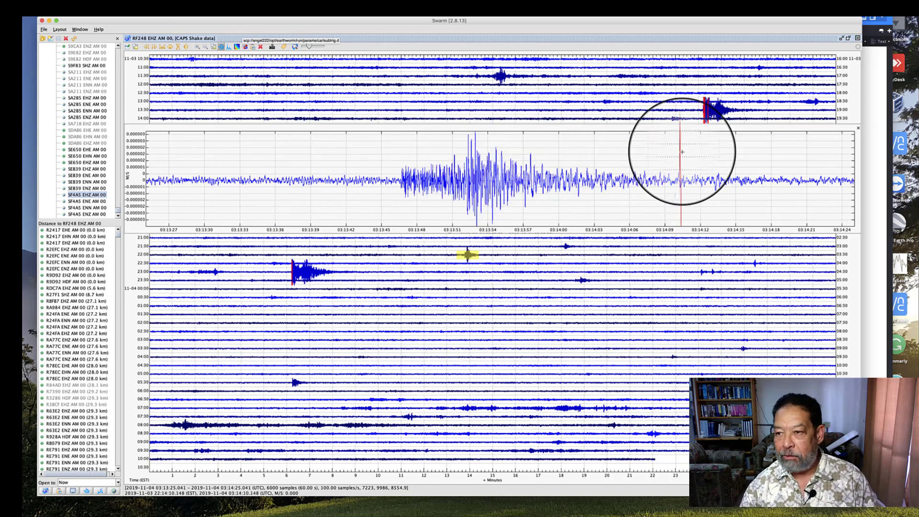
{"action": "left_click", "coordinate": [858, 129]}
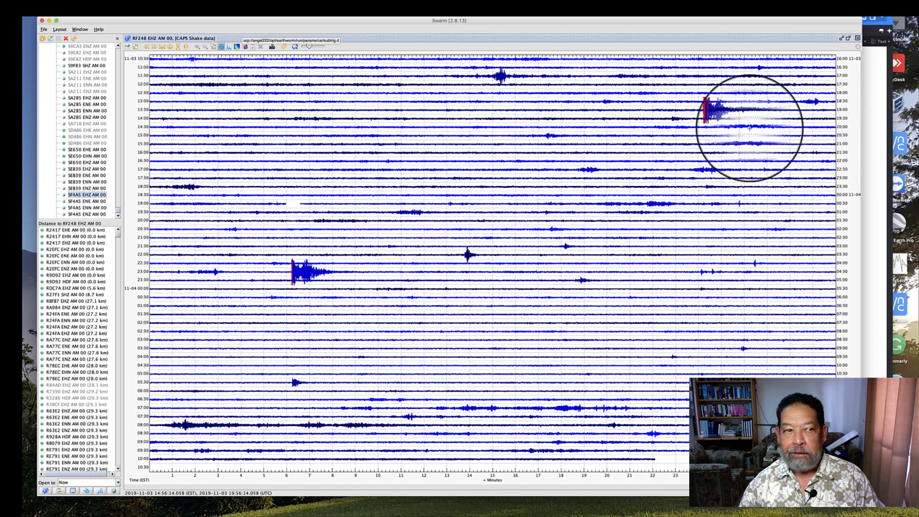
Tile the five helicorders and view the waveform of the event on the 23:00 line of the R78EC helicorder
{"action": "left_click", "coordinate": [80, 29]}
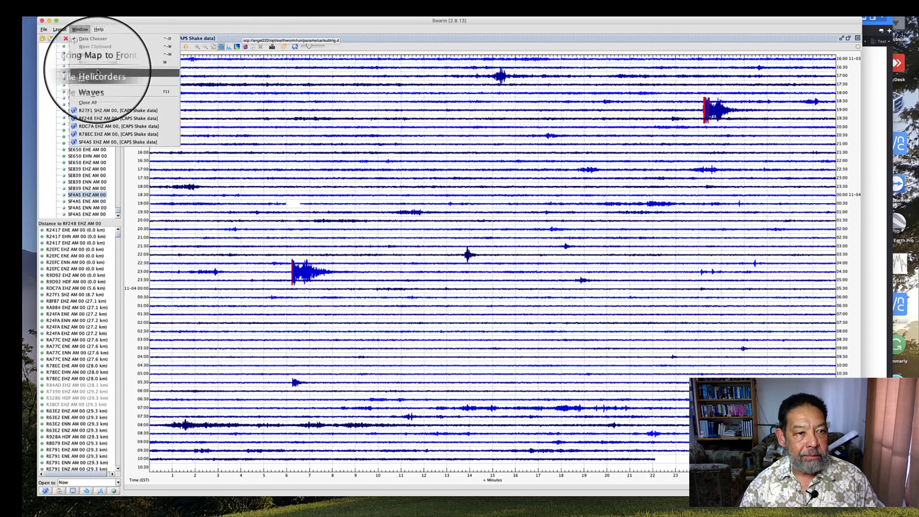
{"action": "left_click", "coordinate": [90, 73]}
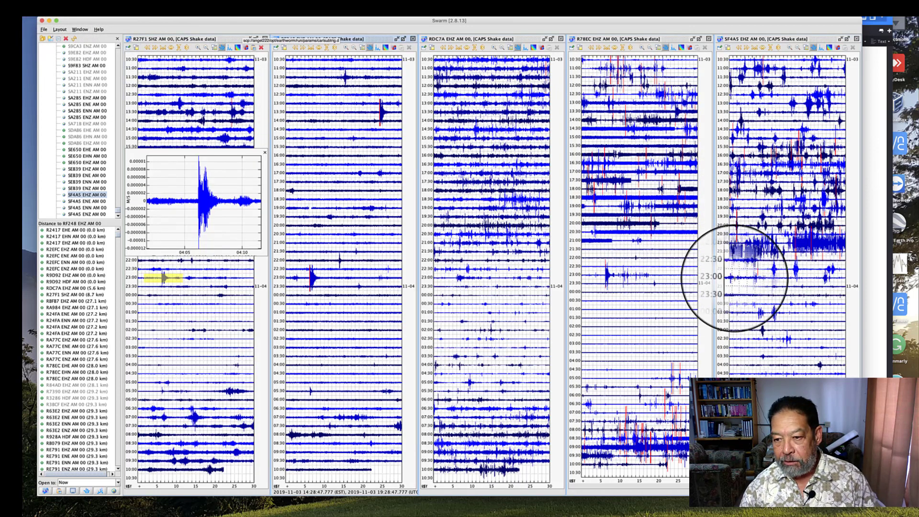
{"action": "left_click", "coordinate": [608, 275]}
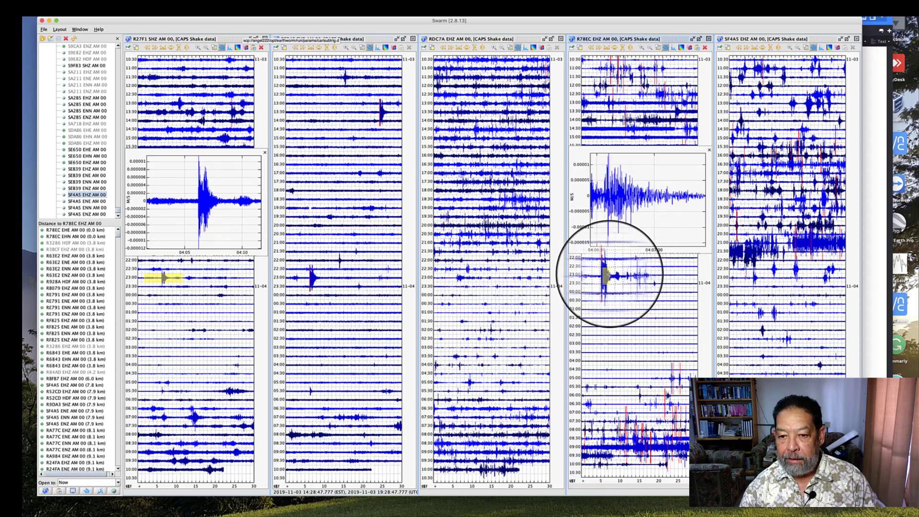
{"action": "left_click", "coordinate": [607, 275]}
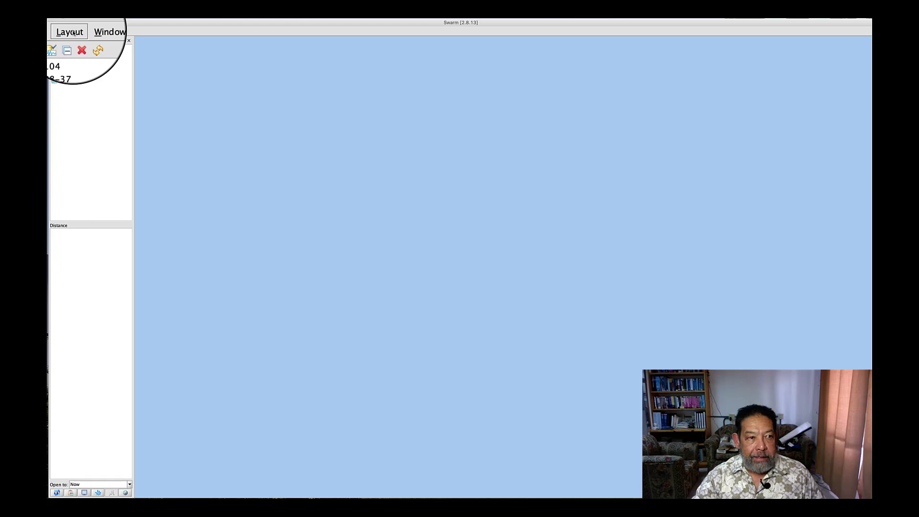
Load the "demo five statiosn" layout into the empty workspace
{"action": "left_click", "coordinate": [73, 32]}
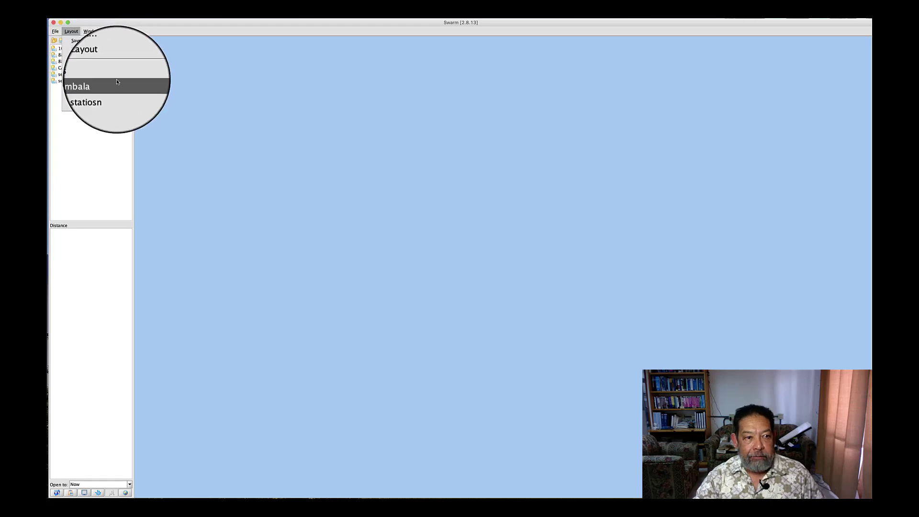
{"action": "left_click", "coordinate": [114, 91]}
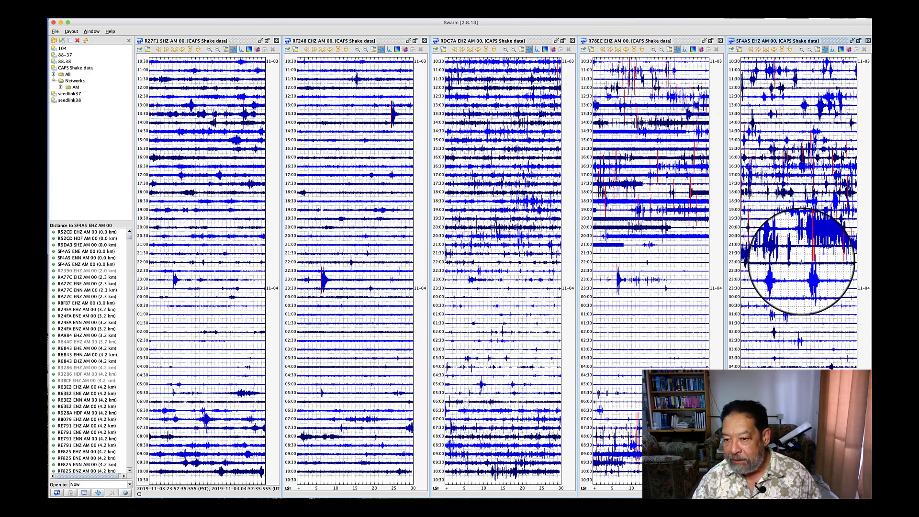
Copy a zoomed-out waveform of the SF4A5 event on the 23:00 line to the wave clipboard, and close the clipboard window
{"action": "left_click", "coordinate": [766, 280]}
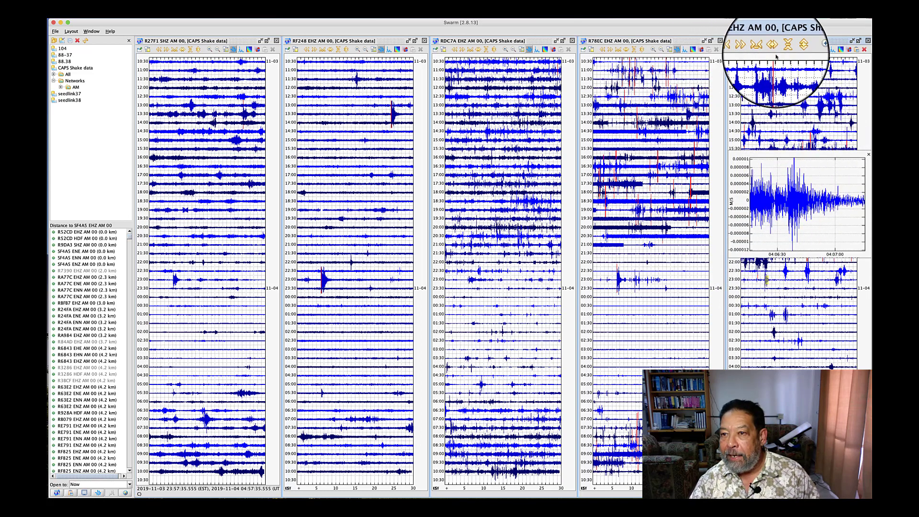
{"action": "left_click", "coordinate": [809, 50]}
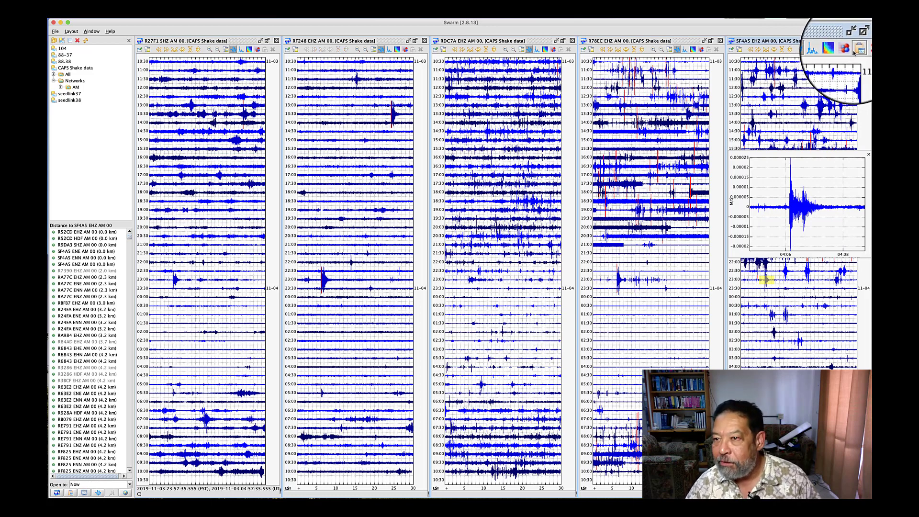
{"action": "left_click", "coordinate": [856, 50]}
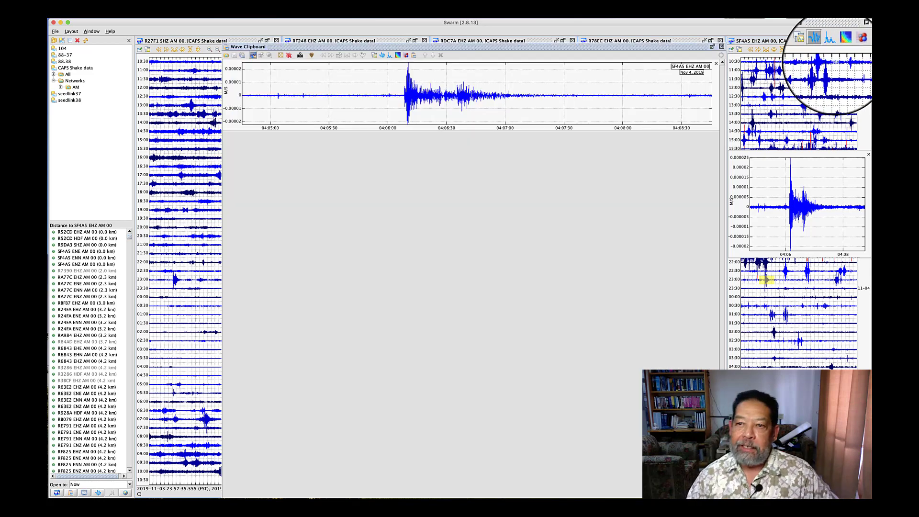
{"action": "left_click", "coordinate": [721, 47]}
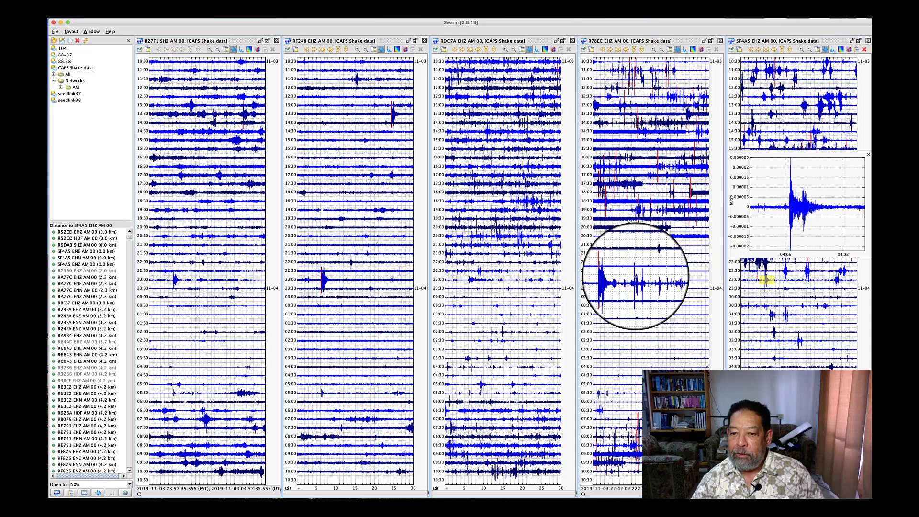
Copy a zoomed-out waveform of the RDC7A event on the 23:00 line to the wave clipboard, and close the clipboard window
{"action": "left_click", "coordinate": [470, 278]}
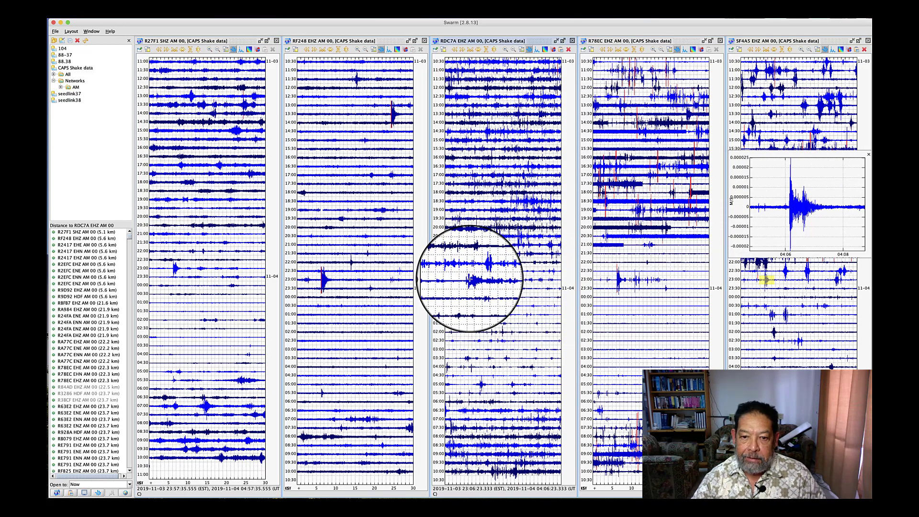
{"action": "left_click", "coordinate": [469, 278]}
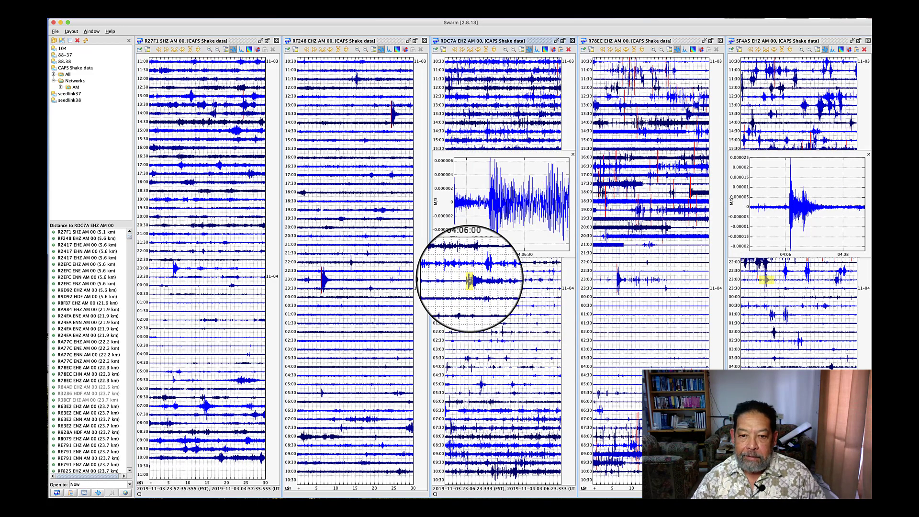
{"action": "left_click", "coordinate": [513, 50]}
{"action": "left_click", "coordinate": [512, 50]}
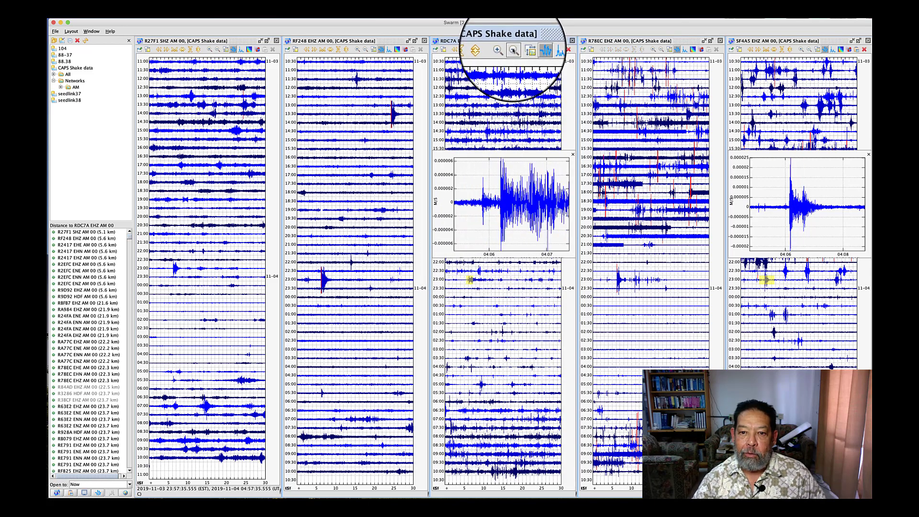
{"action": "left_click", "coordinate": [512, 50]}
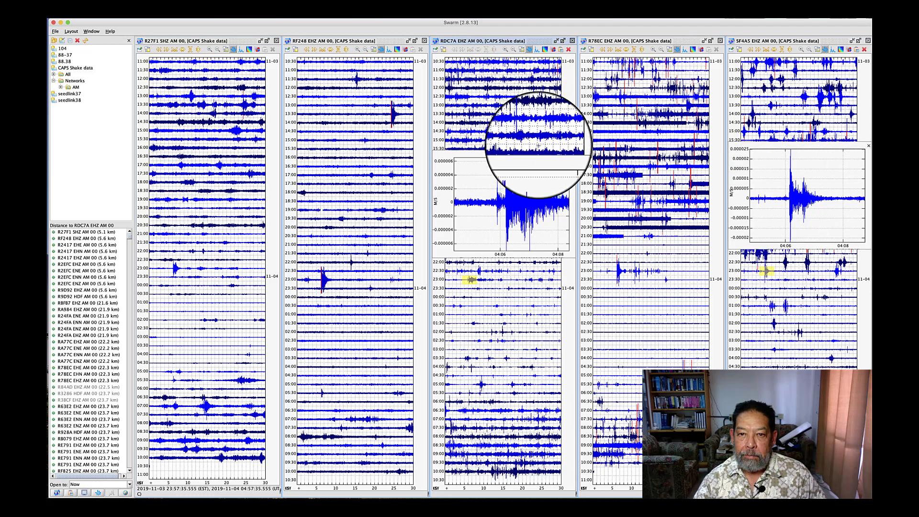
{"action": "left_click", "coordinate": [513, 50]}
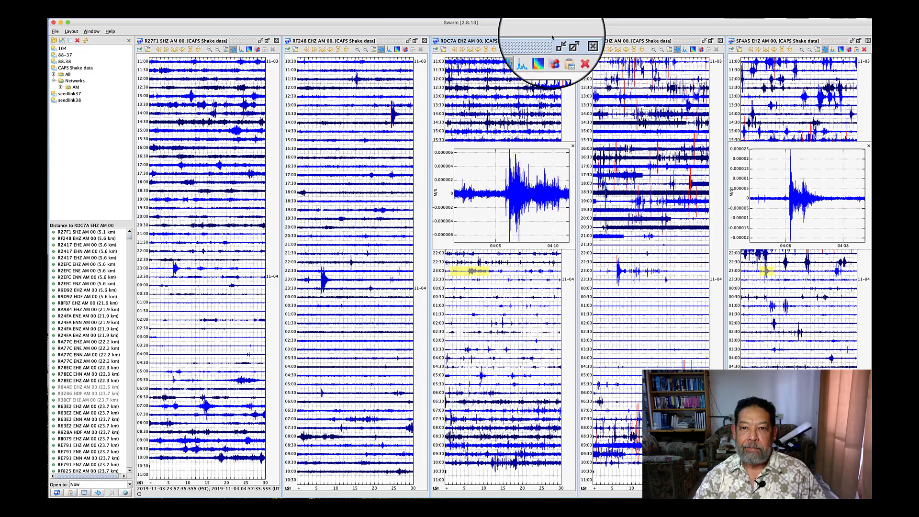
{"action": "left_click", "coordinate": [559, 49]}
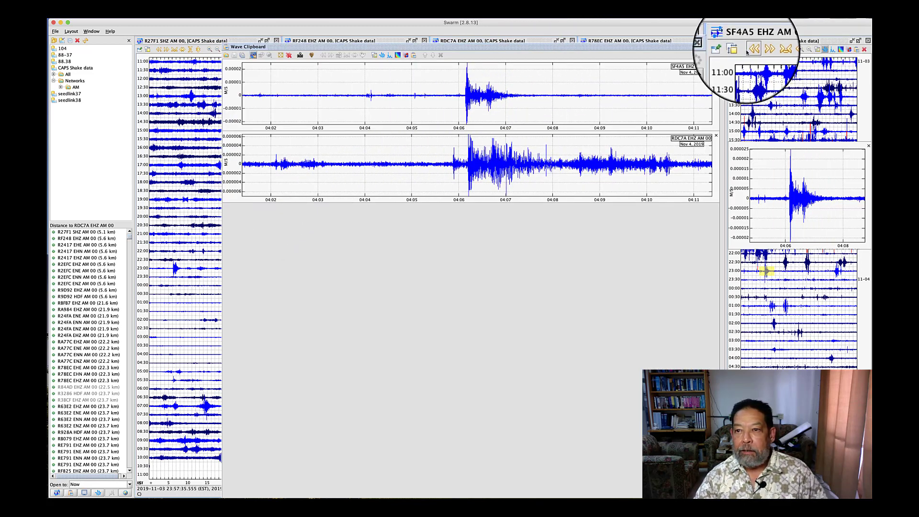
{"action": "left_click", "coordinate": [720, 47]}
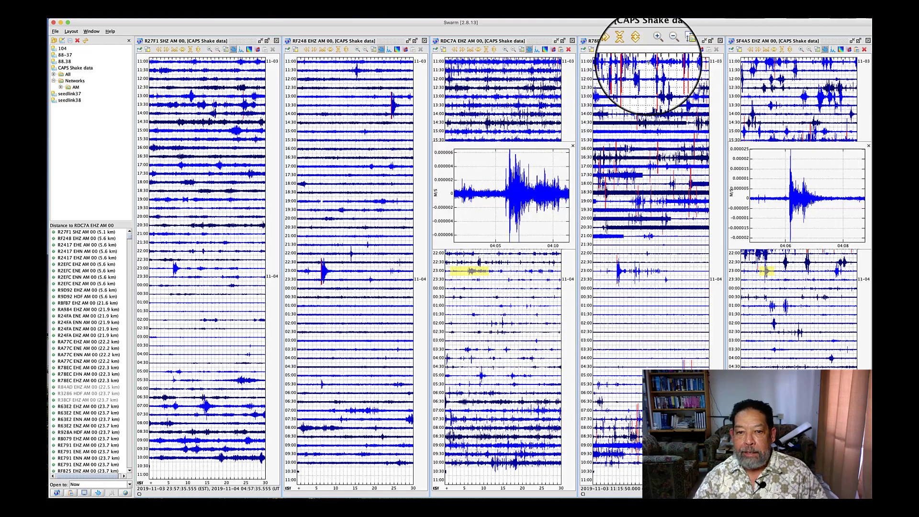
Copy a zoomed-out waveform of the RF248 event on the 23:00 line to the wave clipboard, shifted to include the full onset and decay
{"action": "left_click", "coordinate": [323, 271]}
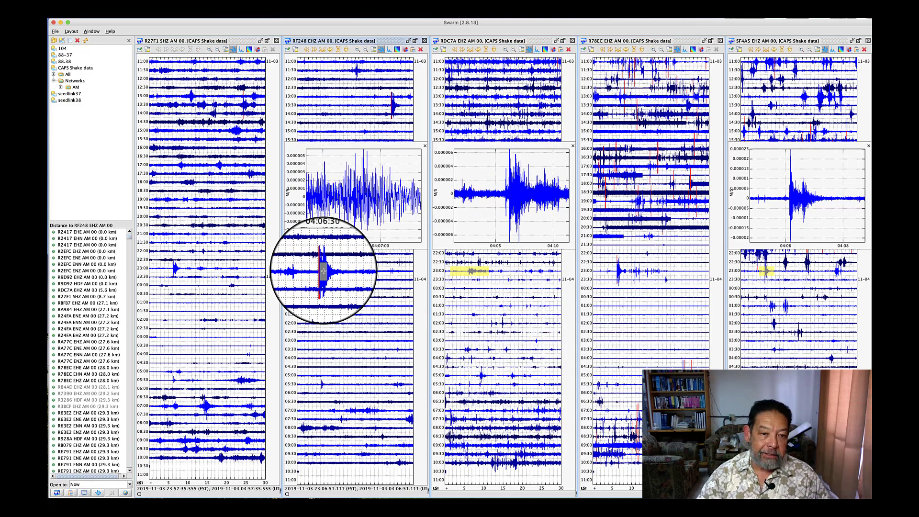
{"action": "left_click", "coordinate": [323, 270]}
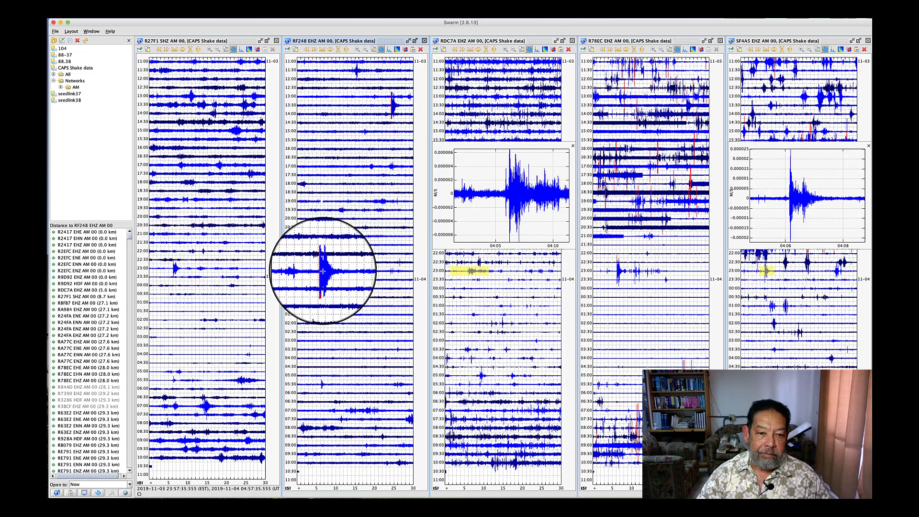
{"action": "left_click", "coordinate": [323, 271]}
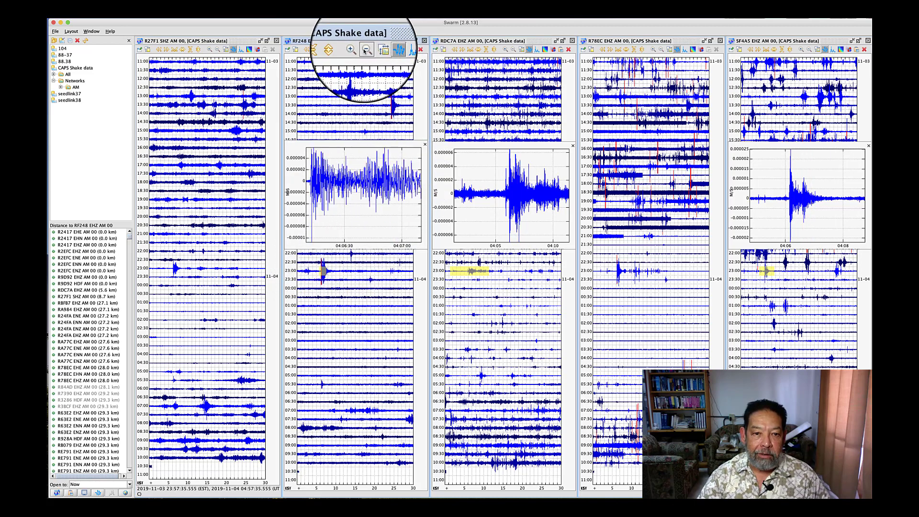
{"action": "left_click", "coordinate": [365, 50]}
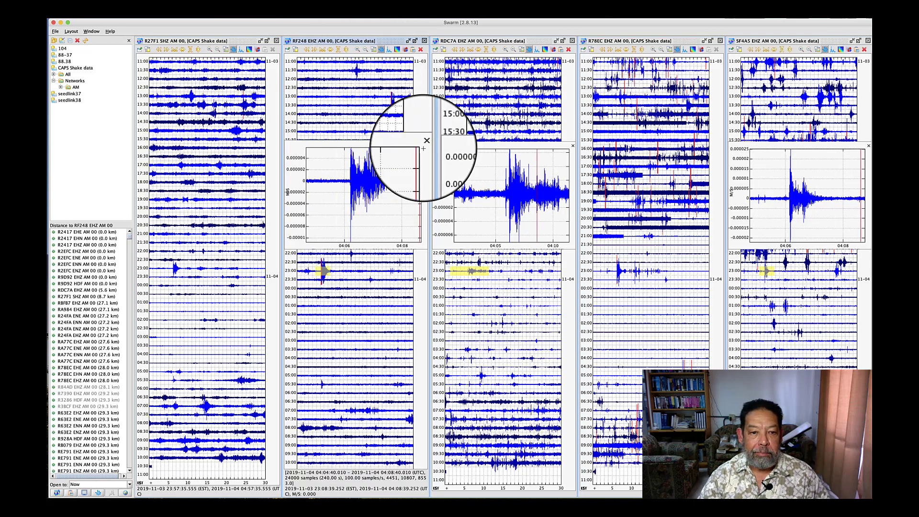
{"action": "left_click", "coordinate": [322, 272]}
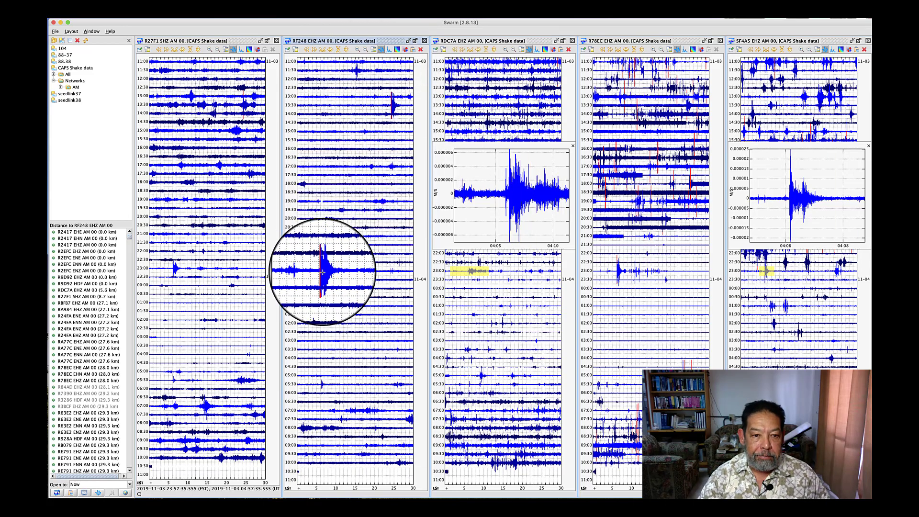
{"action": "left_click", "coordinate": [322, 272]}
{"action": "left_click", "coordinate": [323, 272]}
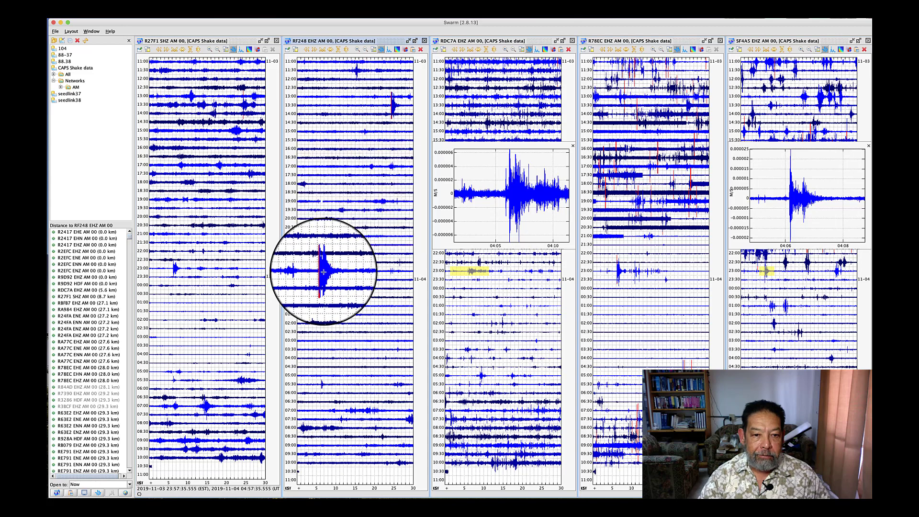
{"action": "left_click", "coordinate": [324, 272]}
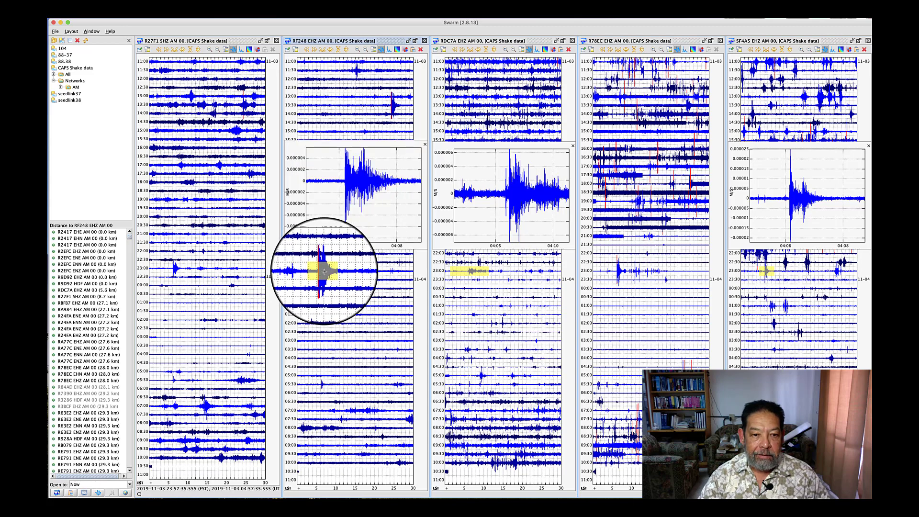
{"action": "left_click", "coordinate": [325, 271]}
{"action": "left_click", "coordinate": [325, 271]}
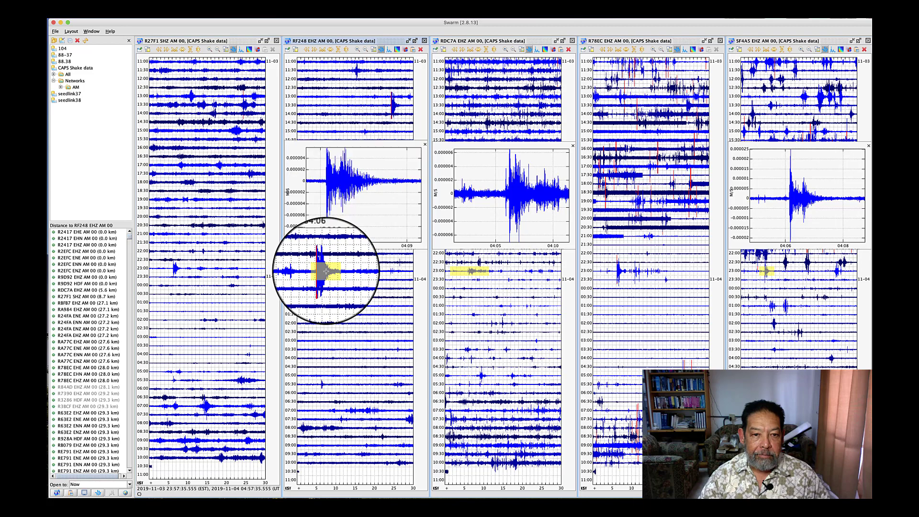
{"action": "left_click", "coordinate": [412, 49]}
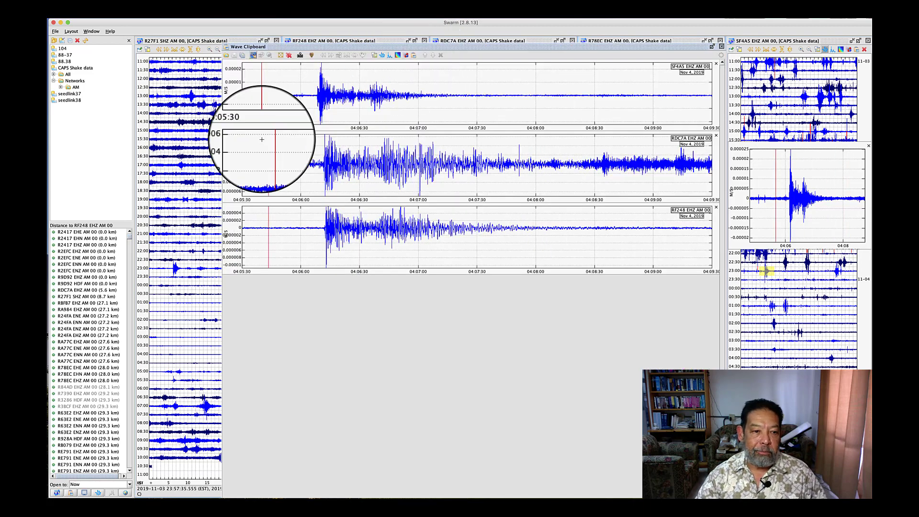
Copy a twice zoomed-out waveform of the R27F1 event on the 23:00 line to the wave clipboard, and close the clipboard window
{"action": "left_click", "coordinate": [174, 265]}
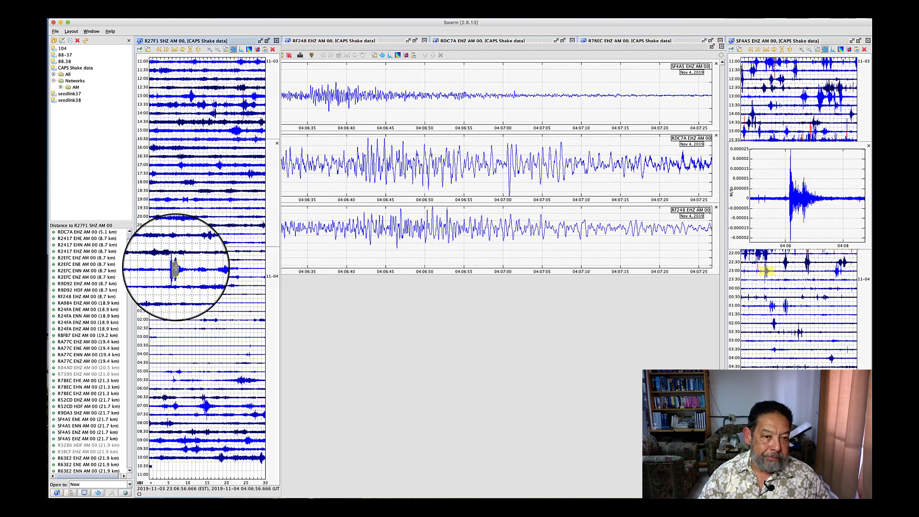
{"action": "left_click", "coordinate": [217, 51]}
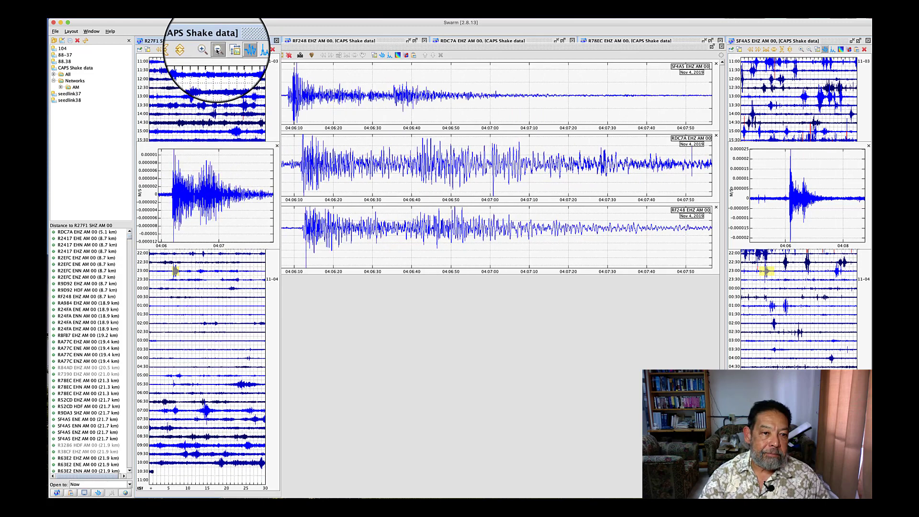
{"action": "left_click", "coordinate": [217, 50]}
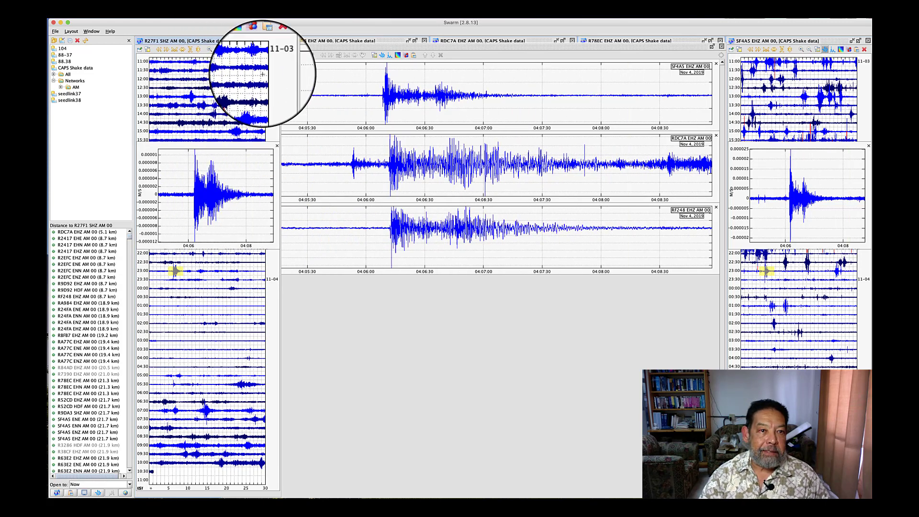
{"action": "left_click", "coordinate": [263, 49]}
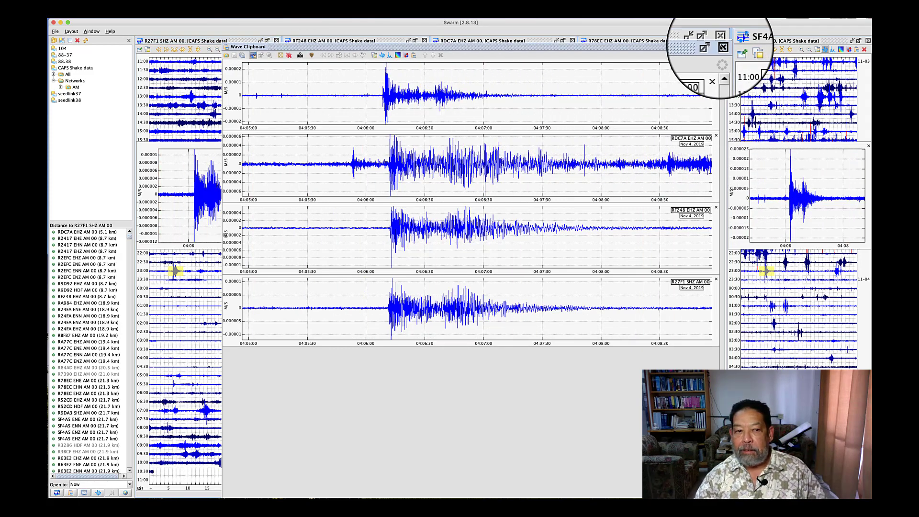
{"action": "left_click", "coordinate": [719, 46]}
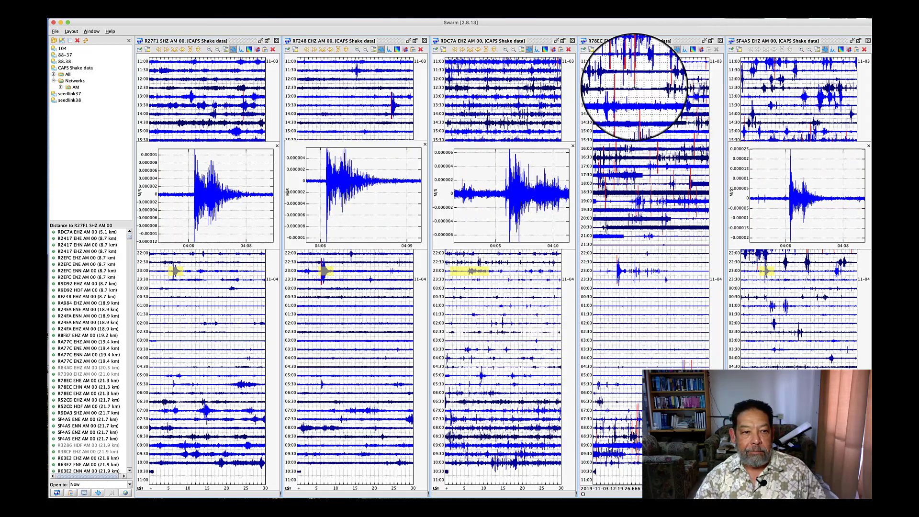
Copy a zoomed-out waveform of the R78EC event on the 23:00 line to the wave clipboard
{"action": "left_click", "coordinate": [619, 271]}
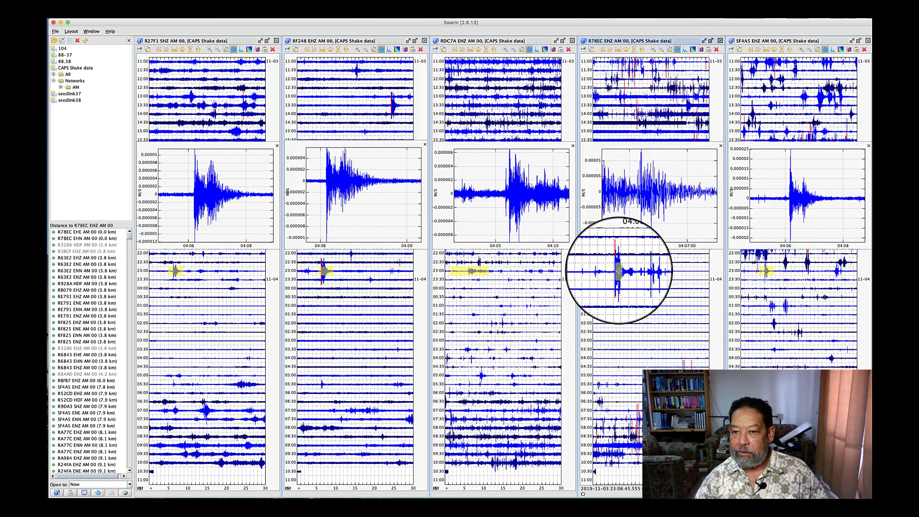
{"action": "left_click", "coordinate": [661, 49]}
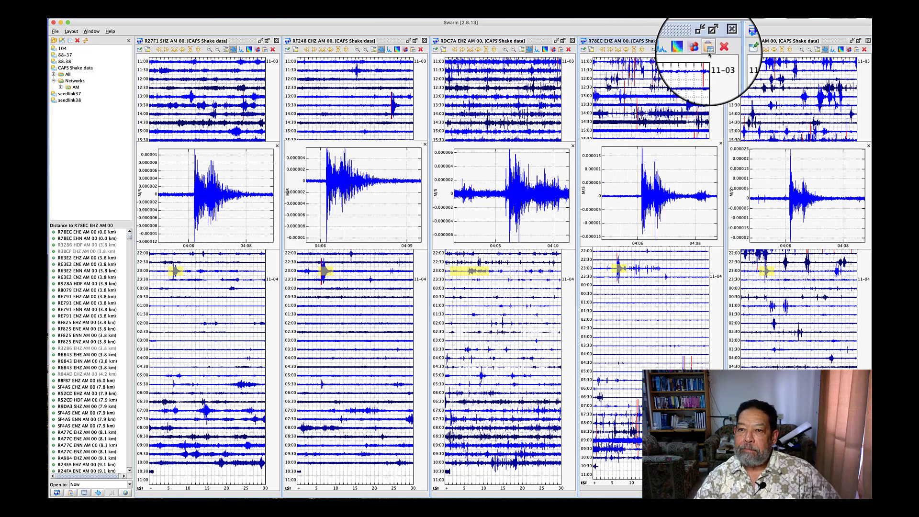
{"action": "left_click", "coordinate": [708, 51]}
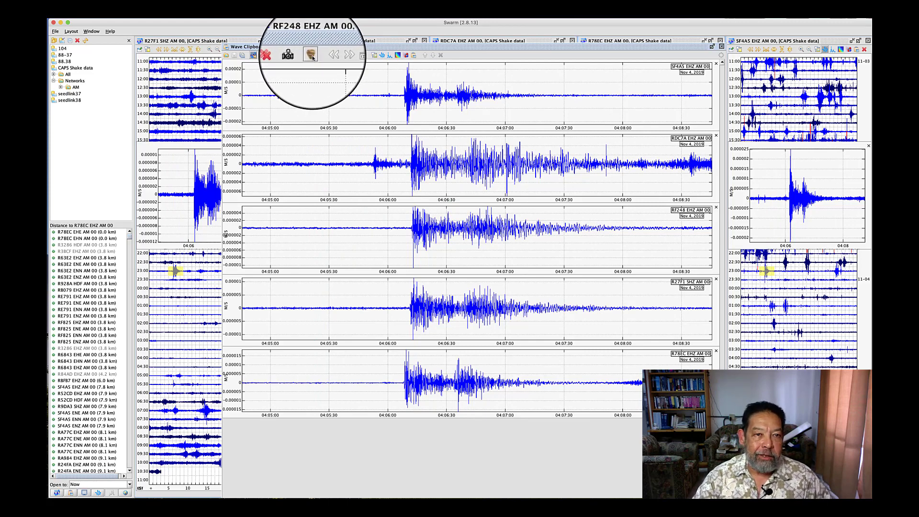
Turn on pick mode and mark an impulsive P arrival with polarity ? and weight 2 at the SF4A5 onset, about 04:06:09
{"action": "left_click", "coordinate": [312, 56]}
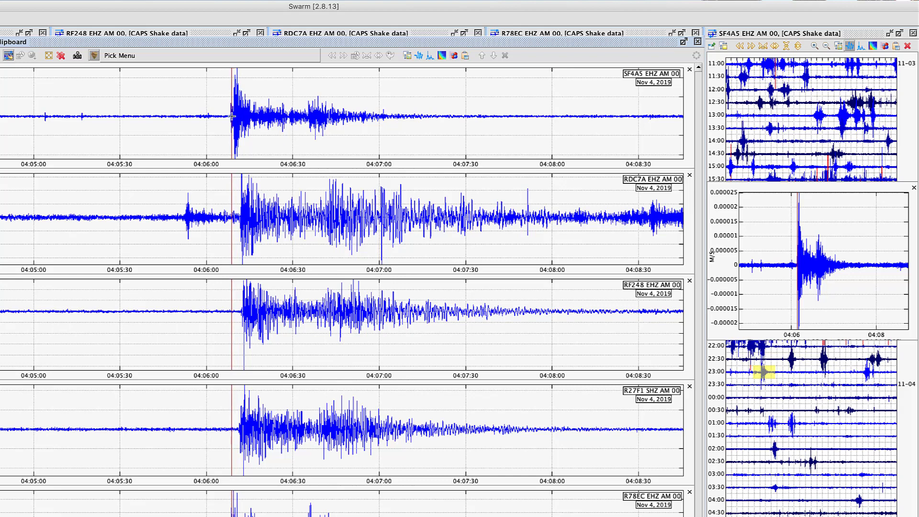
{"action": "right_click", "coordinate": [247, 116]}
{"action": "mouse_move", "coordinate": [259, 125]}
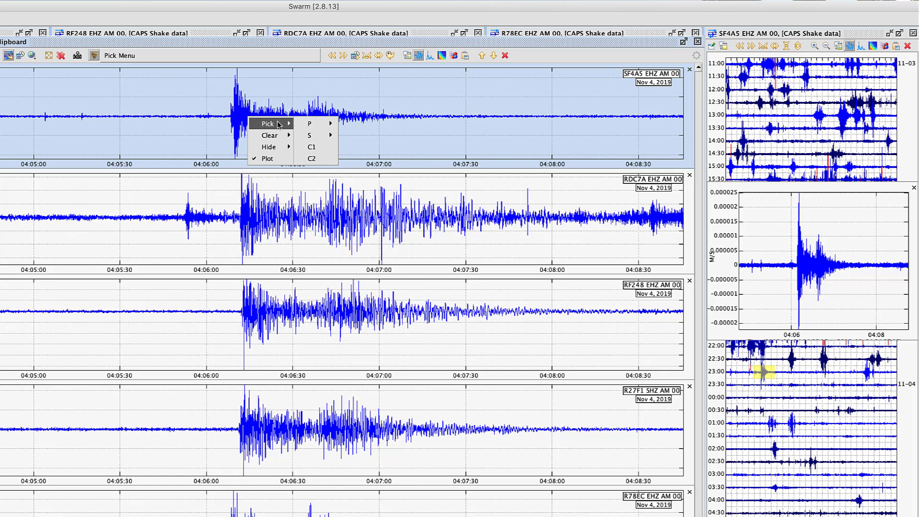
{"action": "mouse_move", "coordinate": [309, 125]}
{"action": "mouse_move", "coordinate": [369, 134]}
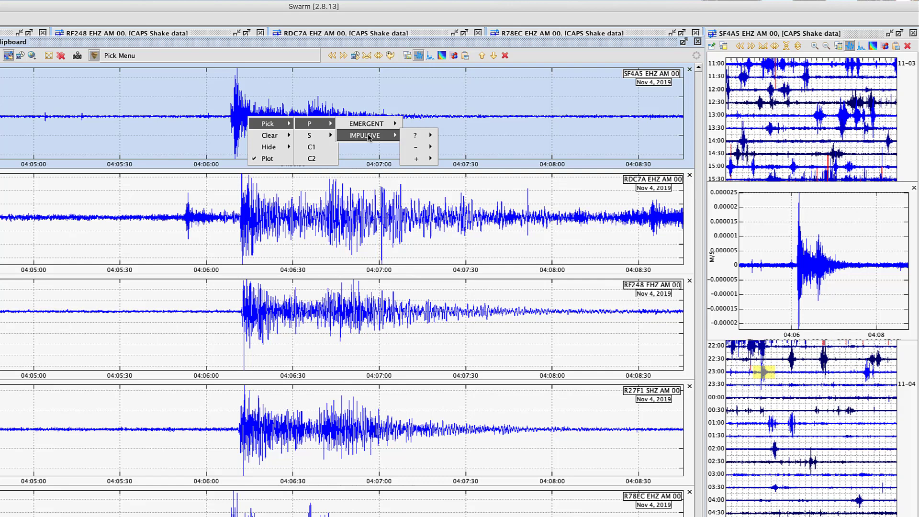
{"action": "mouse_move", "coordinate": [409, 138]}
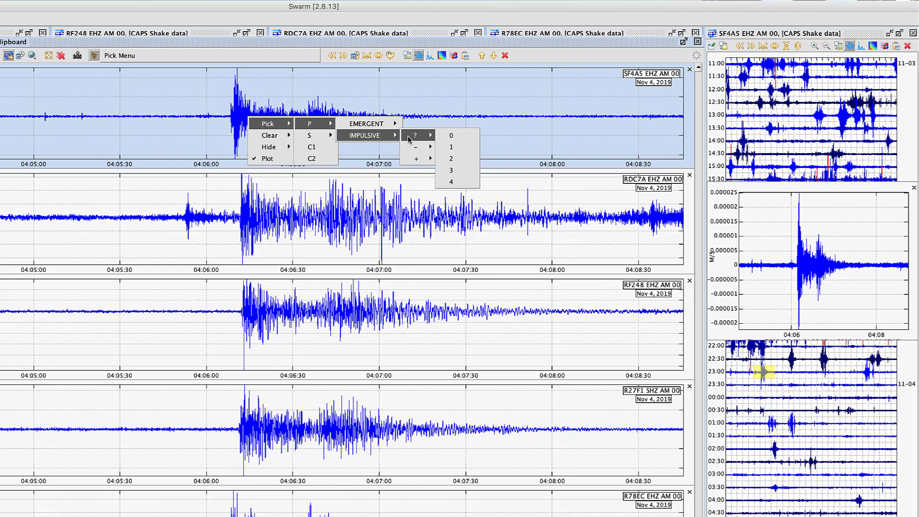
{"action": "left_click", "coordinate": [450, 158]}
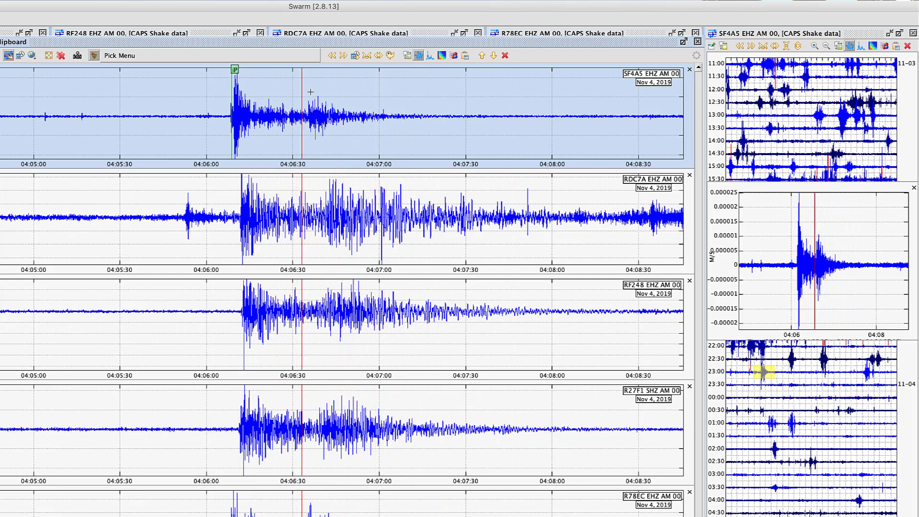
Place a C1 coda pick on the SF4A5 waveform where the signal fades out, at about 04:07:25
{"action": "right_click", "coordinate": [452, 116]}
{"action": "mouse_move", "coordinate": [488, 124]}
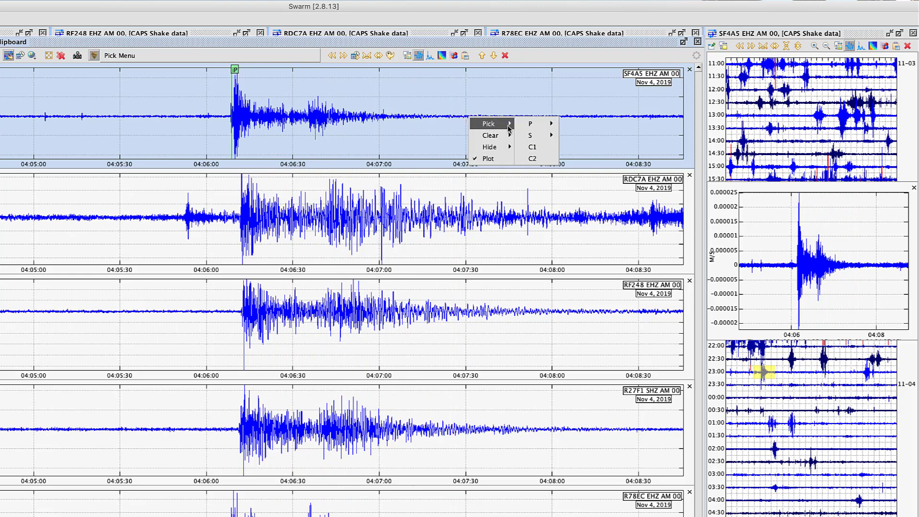
{"action": "left_click", "coordinate": [531, 147]}
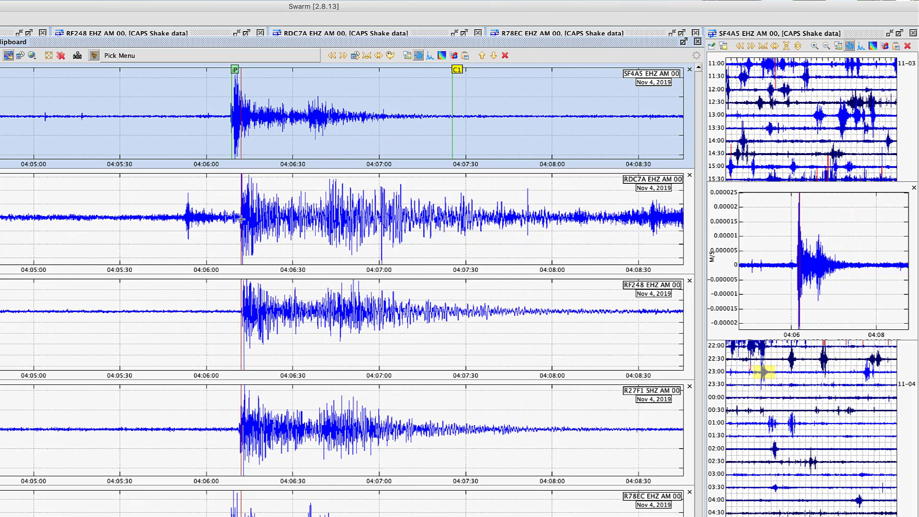
Mark an impulsive P arrival with negative polarity and weight 2 at the main RDC7A onset, about 04:06:12
{"action": "right_click", "coordinate": [257, 220]}
{"action": "mouse_move", "coordinate": [276, 226]}
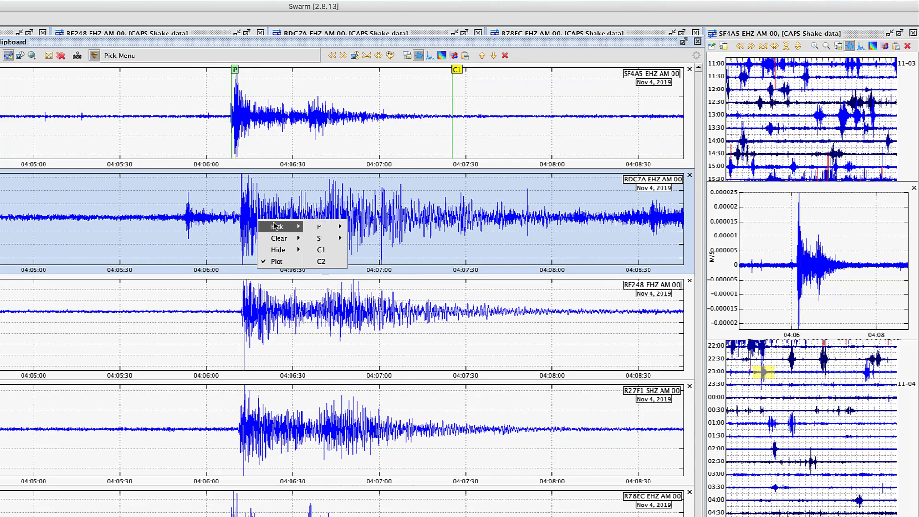
{"action": "mouse_move", "coordinate": [315, 228]}
{"action": "mouse_move", "coordinate": [369, 239]}
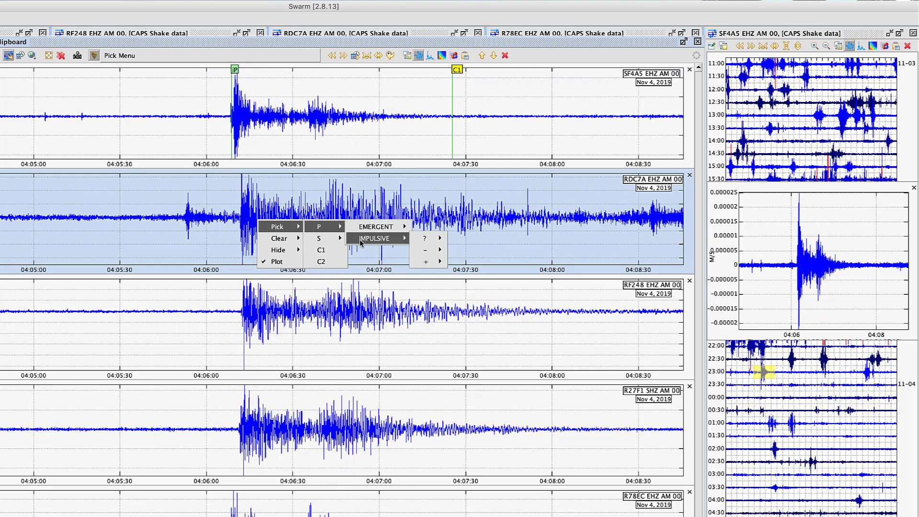
{"action": "mouse_move", "coordinate": [425, 250]}
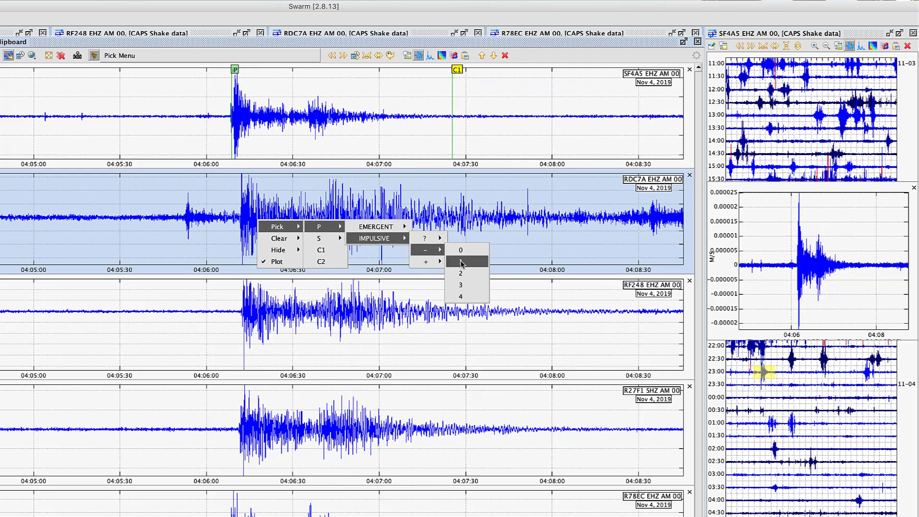
{"action": "left_click", "coordinate": [467, 272]}
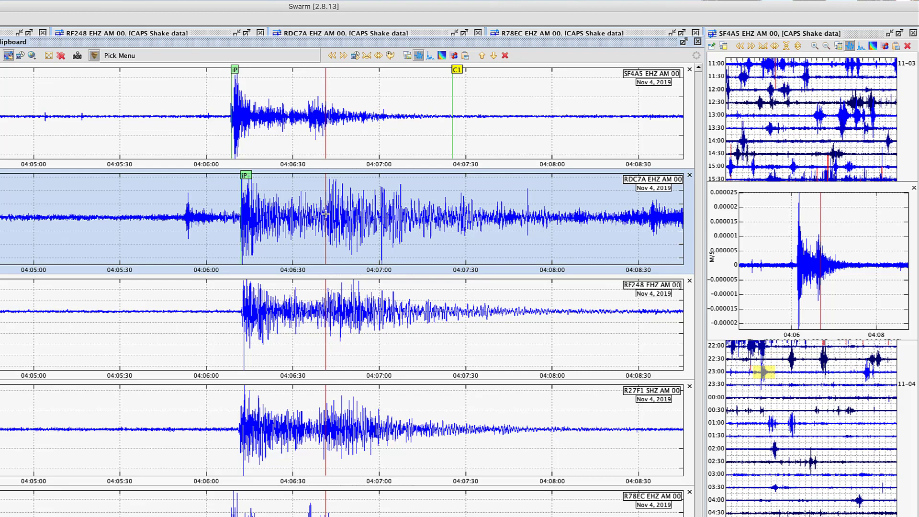
Mark an impulsive S arrival with negative polarity and weight 2 on the RDC7A waveform at about 04:06:41
{"action": "right_click", "coordinate": [342, 215]}
{"action": "mouse_move", "coordinate": [377, 224]}
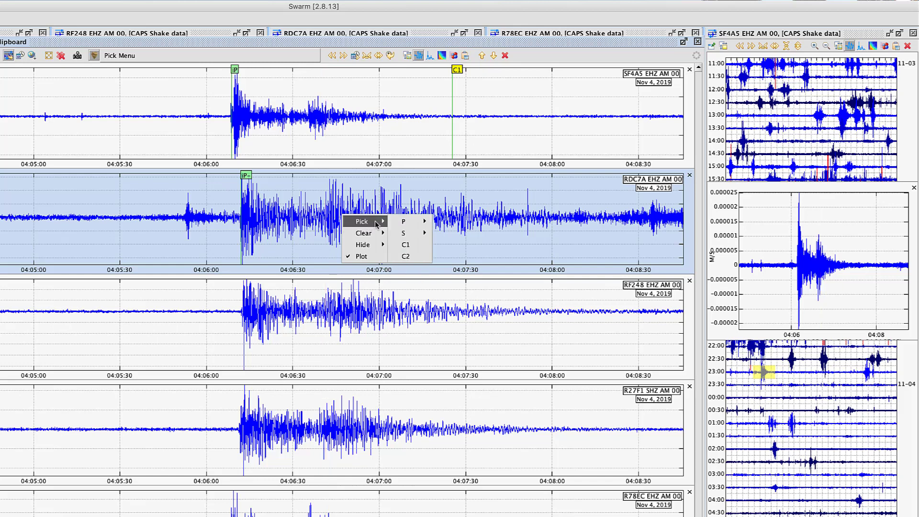
{"action": "mouse_move", "coordinate": [402, 234]}
{"action": "mouse_move", "coordinate": [453, 249]}
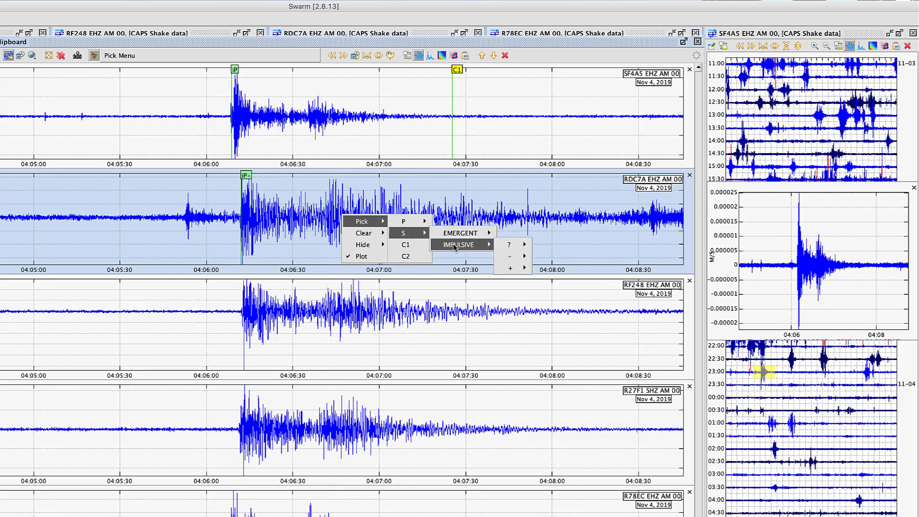
{"action": "mouse_move", "coordinate": [532, 261]}
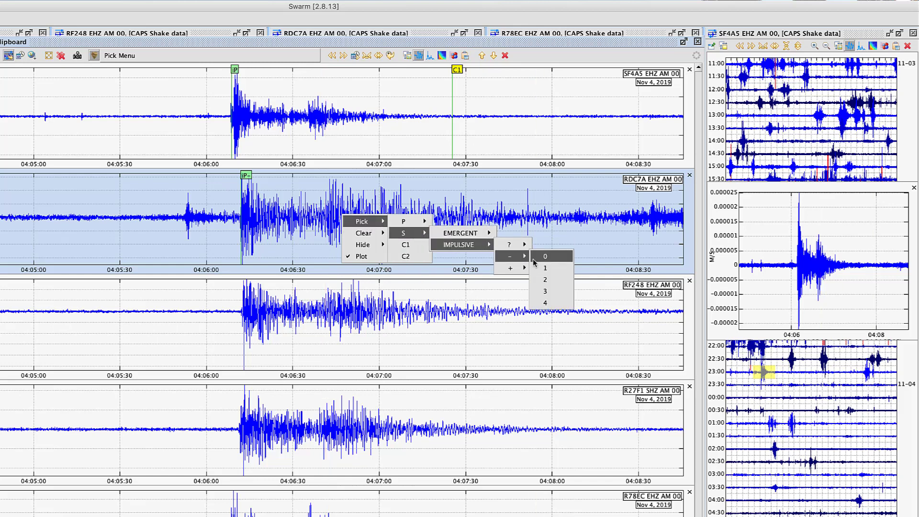
{"action": "left_click", "coordinate": [545, 279]}
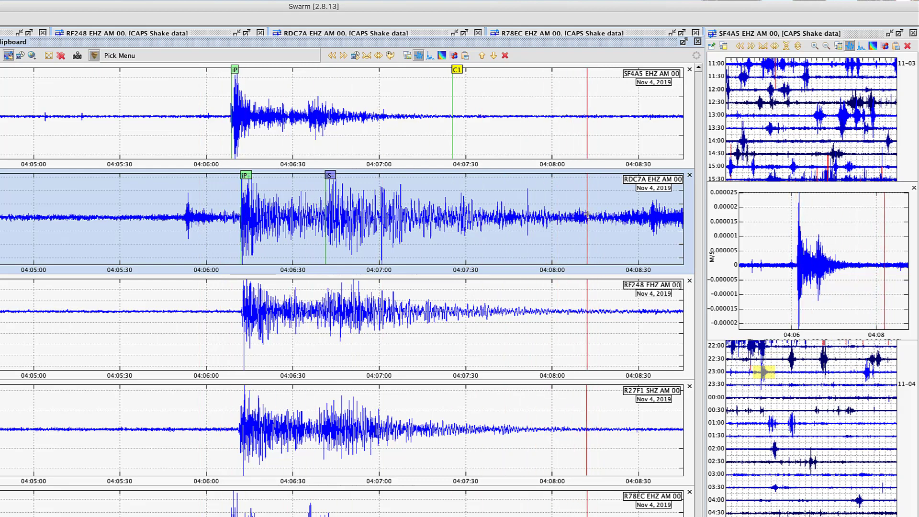
Try to clear a C1 coda pick from the RDC7A waveform
{"action": "right_click", "coordinate": [607, 219]}
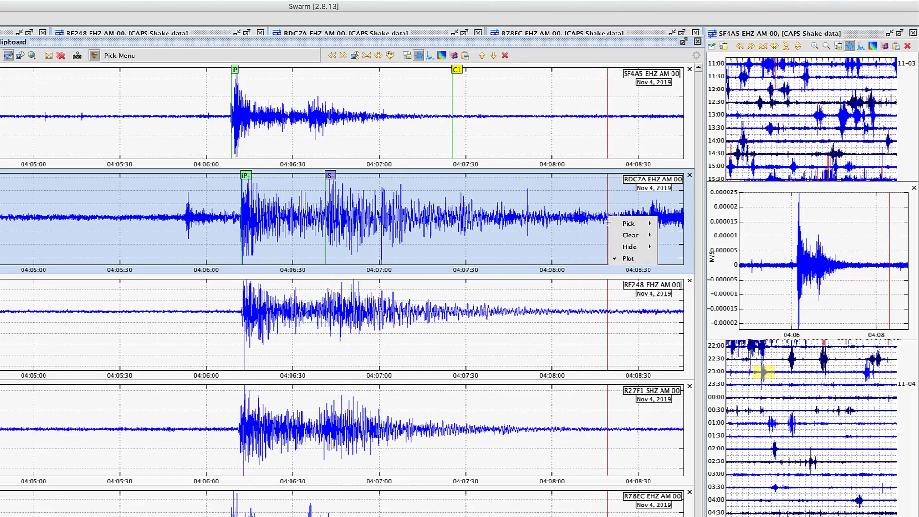
{"action": "mouse_move", "coordinate": [631, 235]}
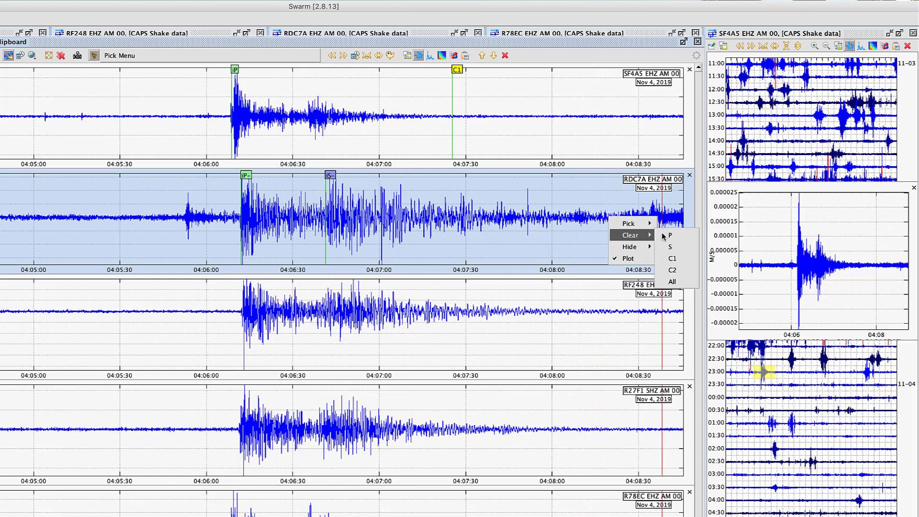
{"action": "left_click", "coordinate": [676, 258]}
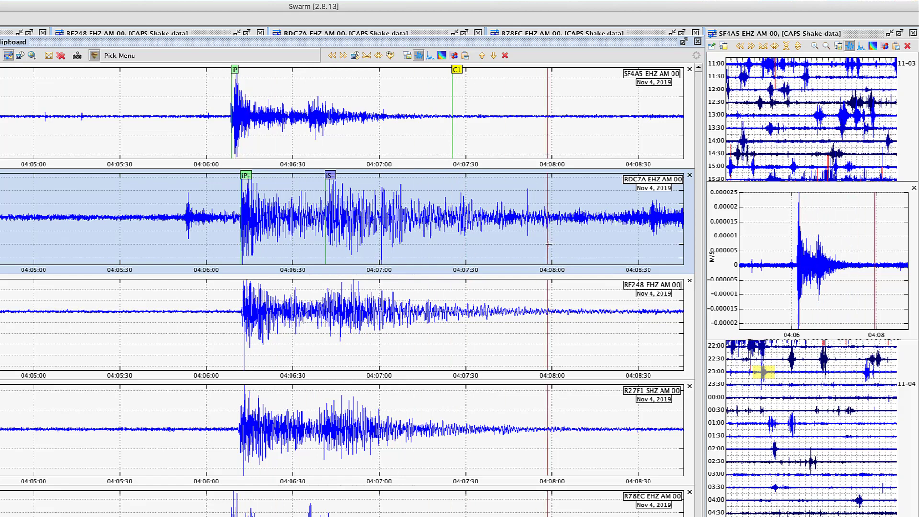
Place a C1 coda pick on the RDC7A waveform at about 04:08:20
{"action": "right_click", "coordinate": [627, 218]}
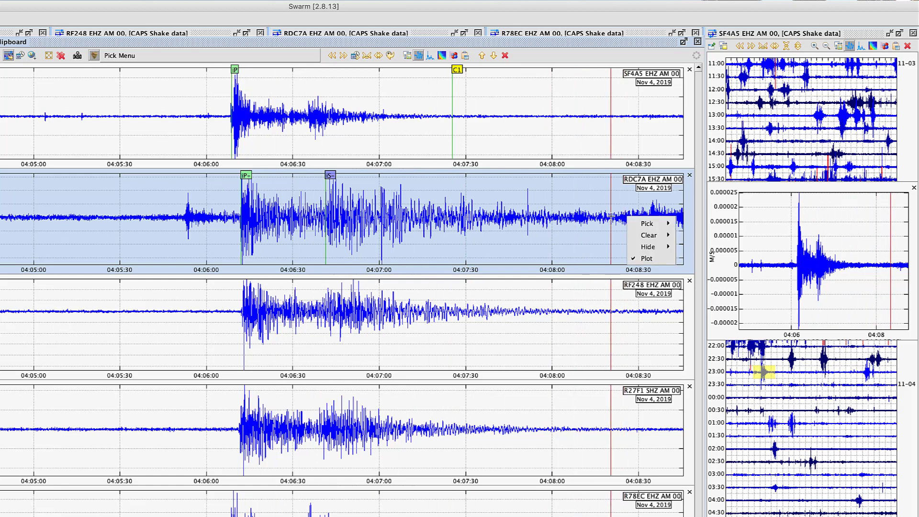
{"action": "mouse_move", "coordinate": [650, 224]}
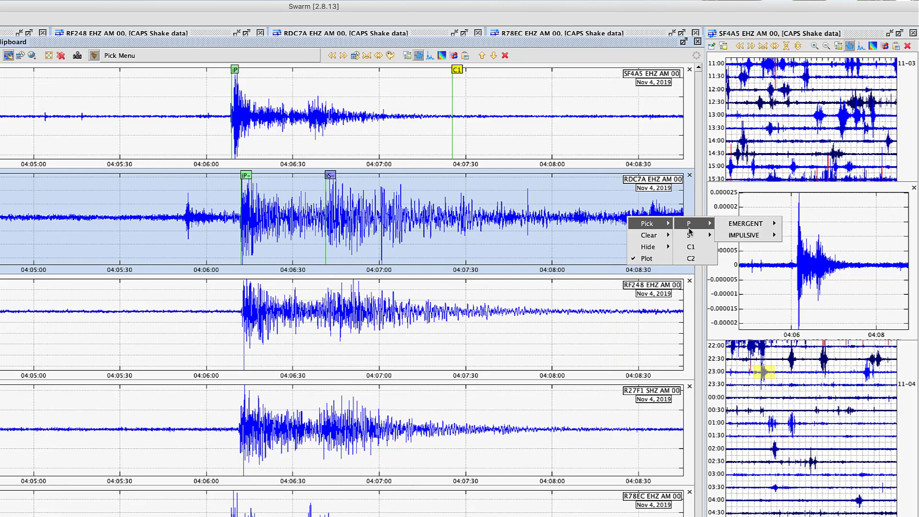
{"action": "left_click", "coordinate": [690, 247]}
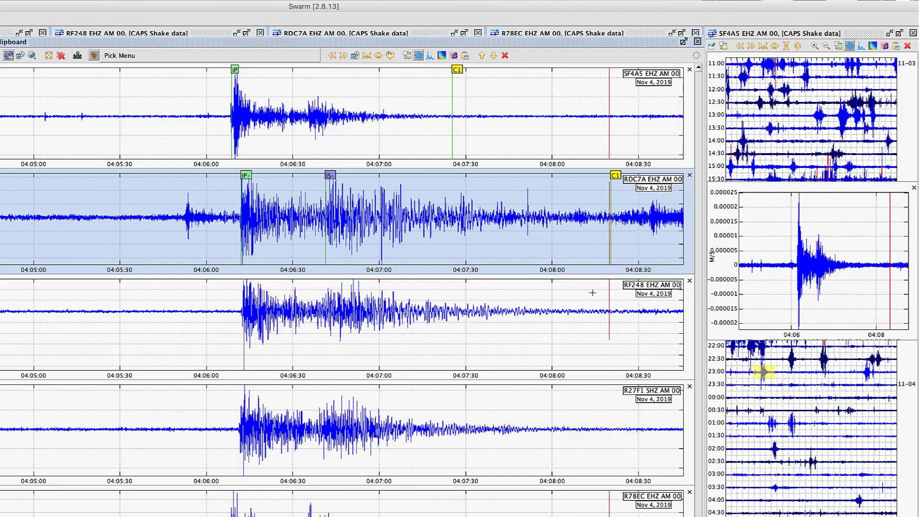
Mark an impulsive P arrival with negative polarity and weight 2 at the RF248 onset, about 04:06:12
{"action": "right_click", "coordinate": [243, 310]}
{"action": "mouse_move", "coordinate": [279, 318]}
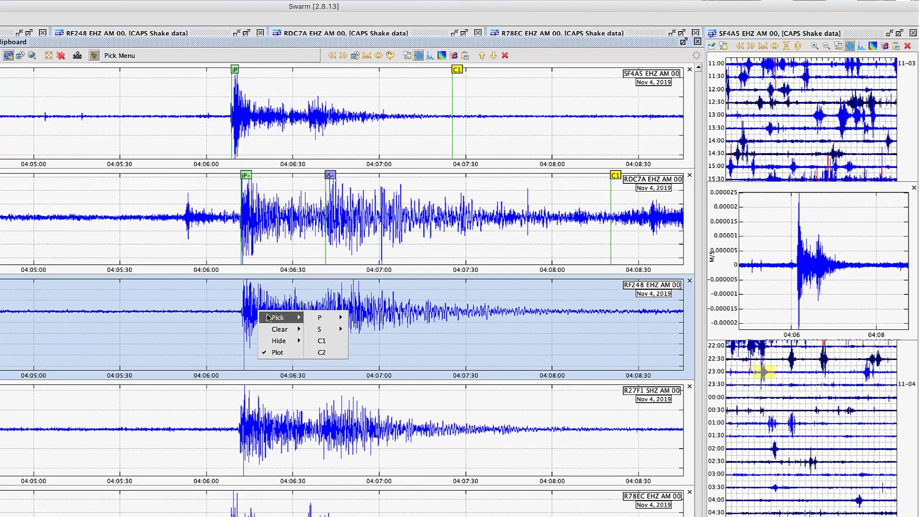
{"action": "mouse_move", "coordinate": [316, 316]}
{"action": "mouse_move", "coordinate": [376, 329]}
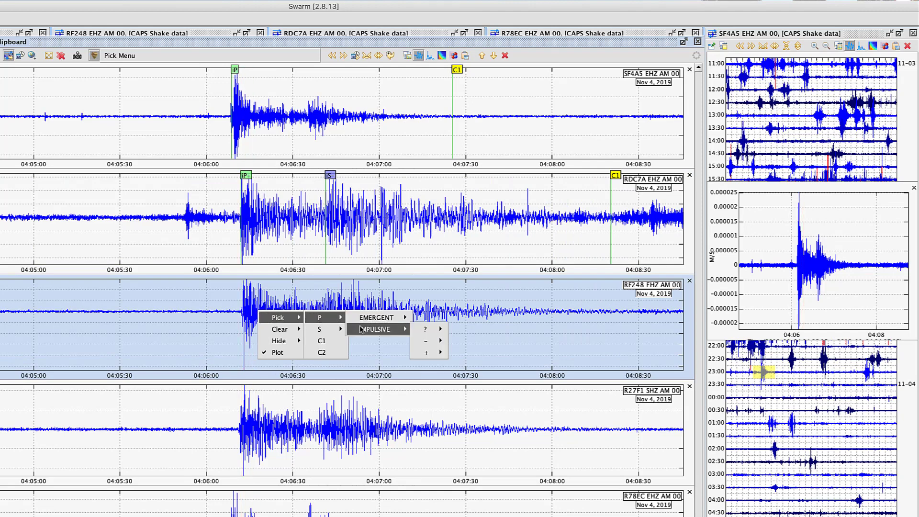
{"action": "mouse_move", "coordinate": [425, 331]}
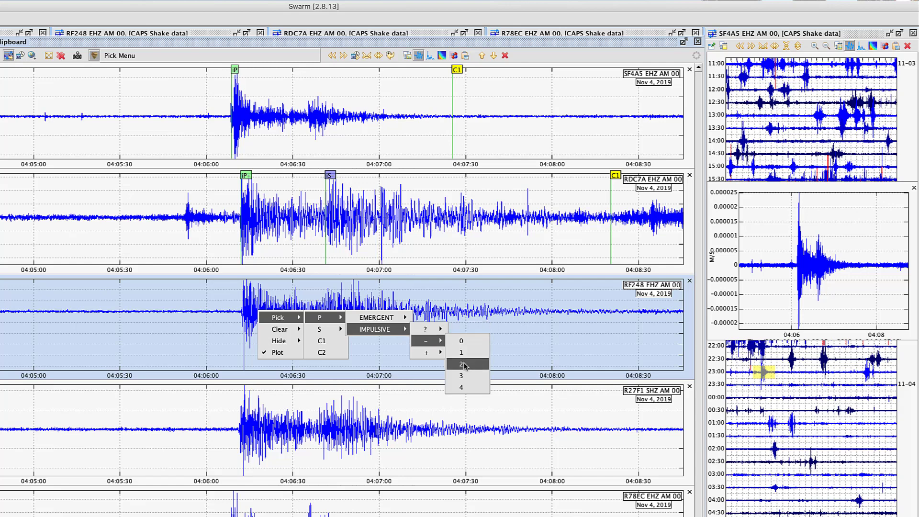
{"action": "left_click", "coordinate": [461, 363]}
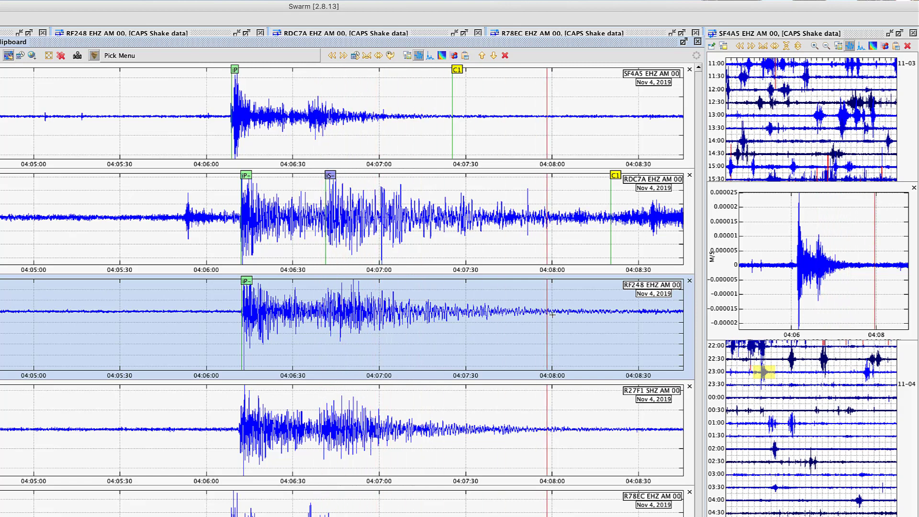
Place a C1 coda pick on the RF248 waveform where the signal fades out, at about 04:08:25
{"action": "right_click", "coordinate": [642, 313]}
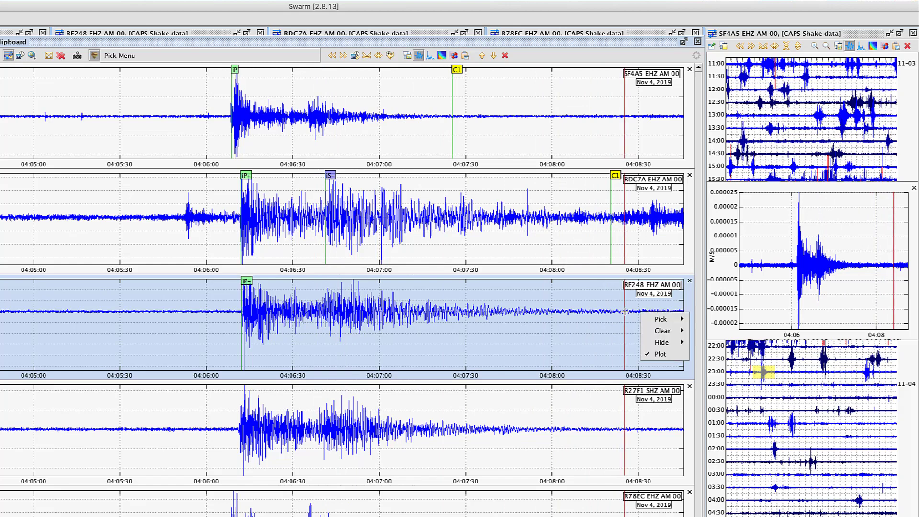
{"action": "mouse_move", "coordinate": [649, 319]}
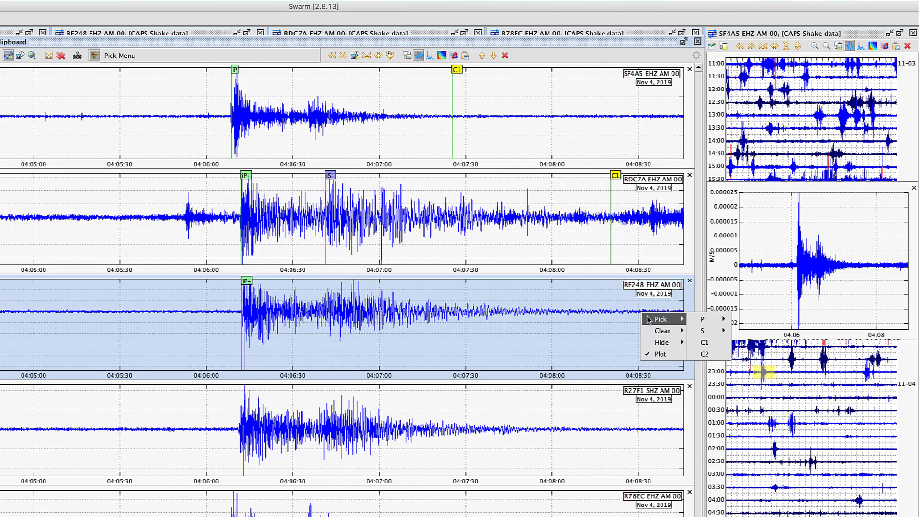
{"action": "left_click", "coordinate": [705, 342]}
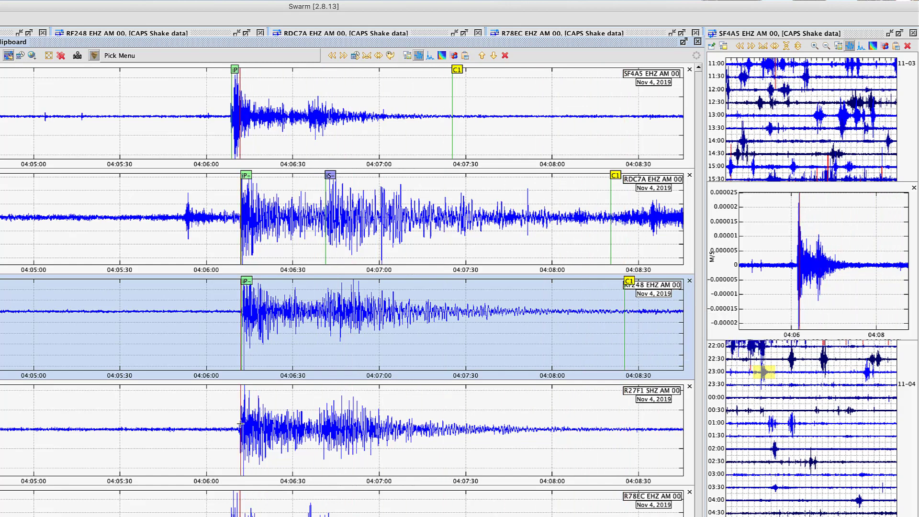
Mark an impulsive P arrival with unknown polarity (?) and weight 2 at the R27F1 onset, about 04:06:11
{"action": "right_click", "coordinate": [256, 427]}
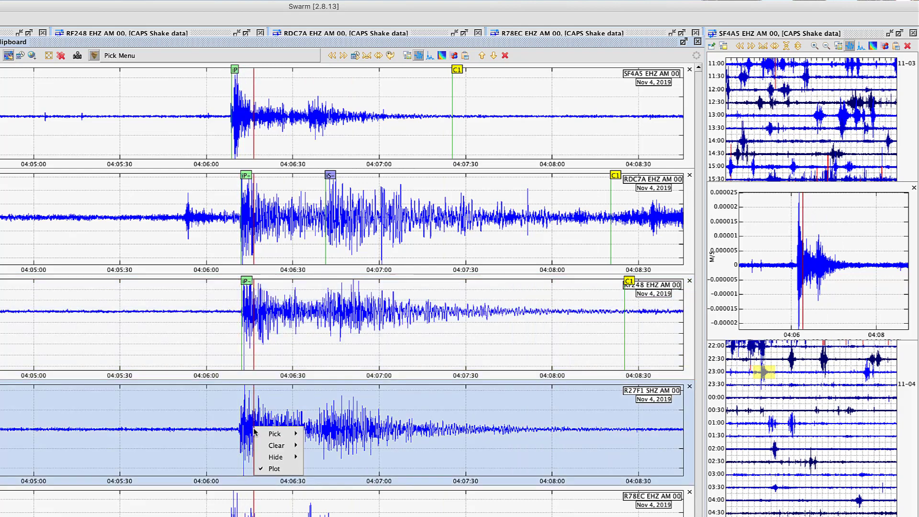
{"action": "mouse_move", "coordinate": [297, 434]}
{"action": "mouse_move", "coordinate": [325, 445]}
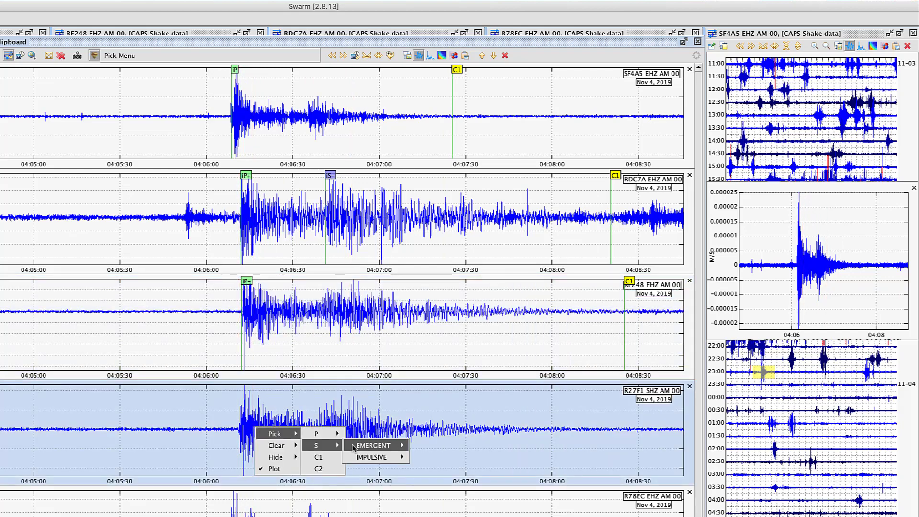
{"action": "mouse_move", "coordinate": [373, 444]}
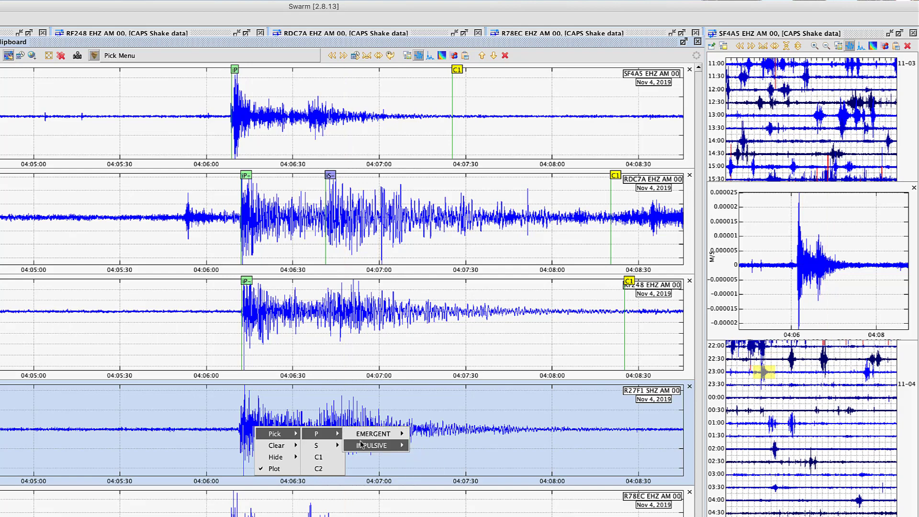
{"action": "mouse_move", "coordinate": [433, 445]}
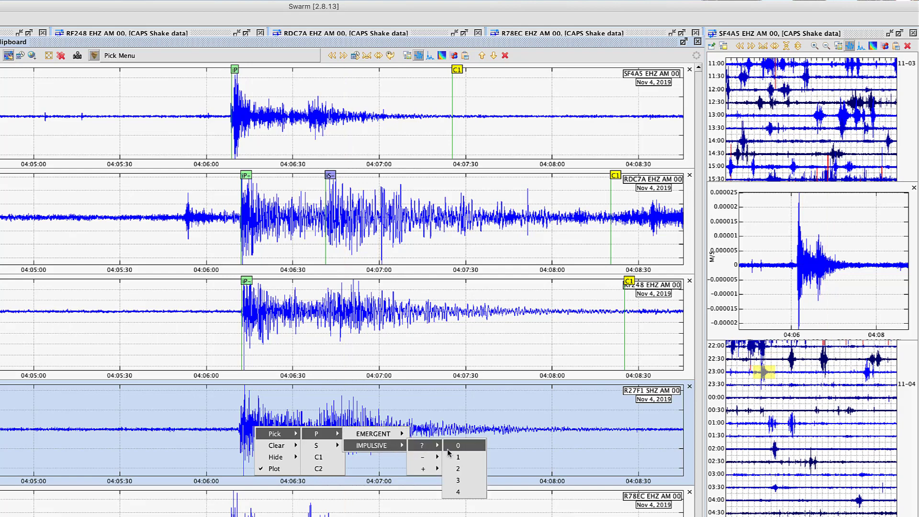
{"action": "left_click", "coordinate": [460, 467]}
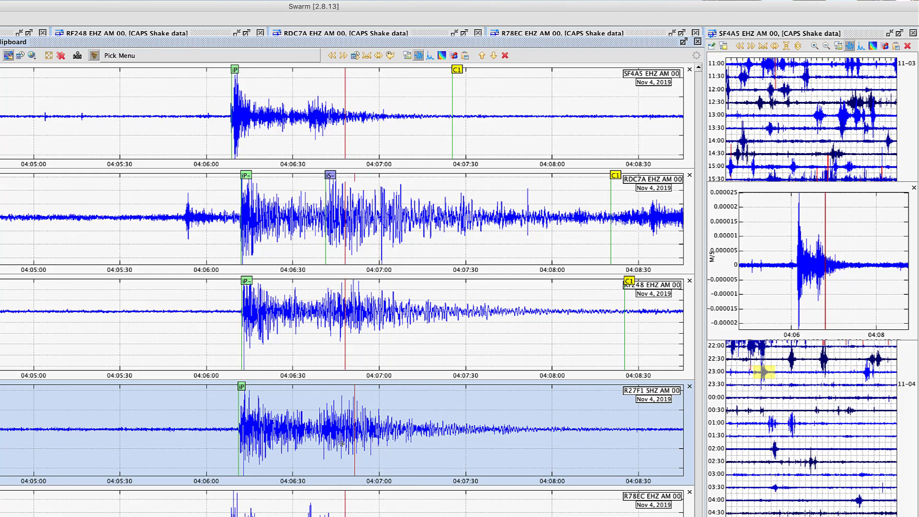
Mark an impulsive S arrival with negative polarity and weight 2 on the R27F1 waveform at about 04:06:39
{"action": "right_click", "coordinate": [320, 427]}
{"action": "mouse_move", "coordinate": [347, 434]}
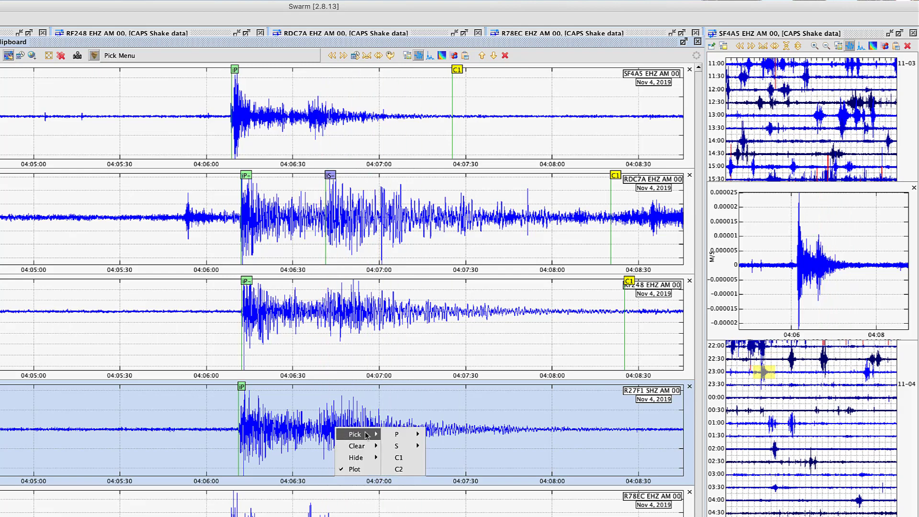
{"action": "mouse_move", "coordinate": [404, 447]}
{"action": "mouse_move", "coordinate": [445, 458]}
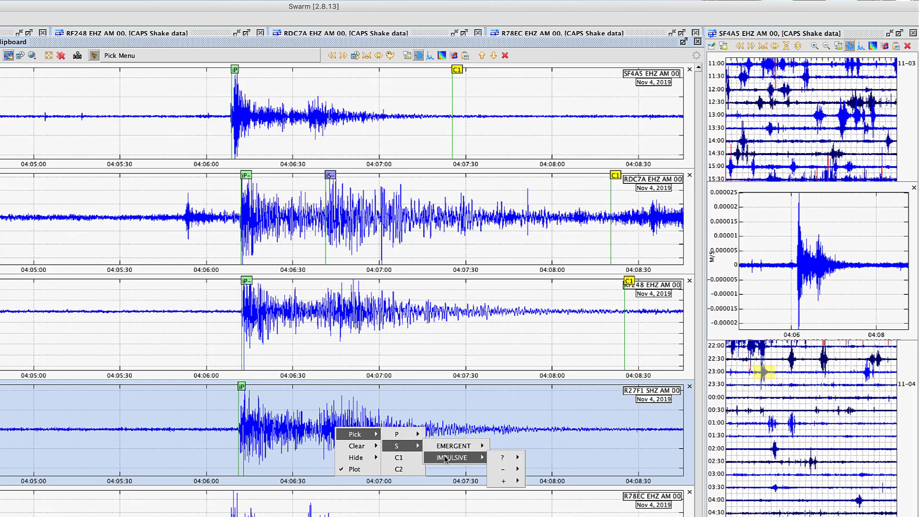
{"action": "mouse_move", "coordinate": [499, 460]}
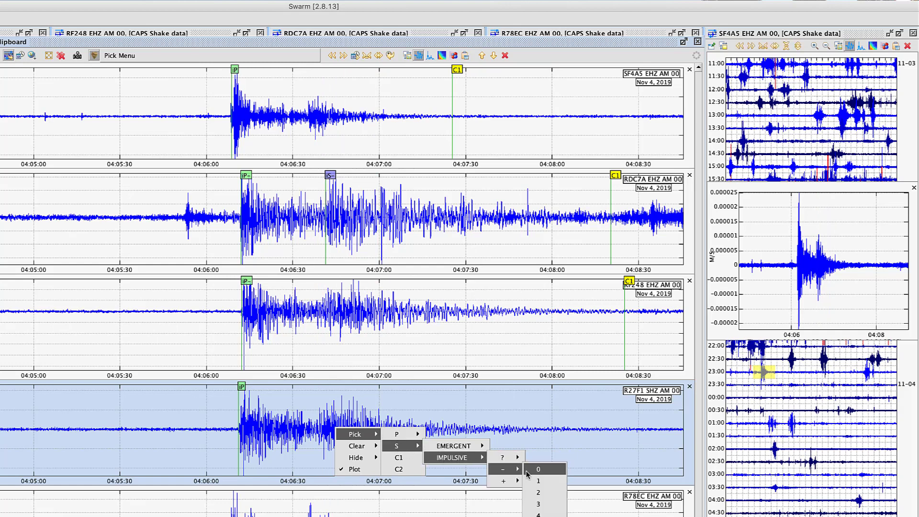
{"action": "left_click", "coordinate": [539, 491]}
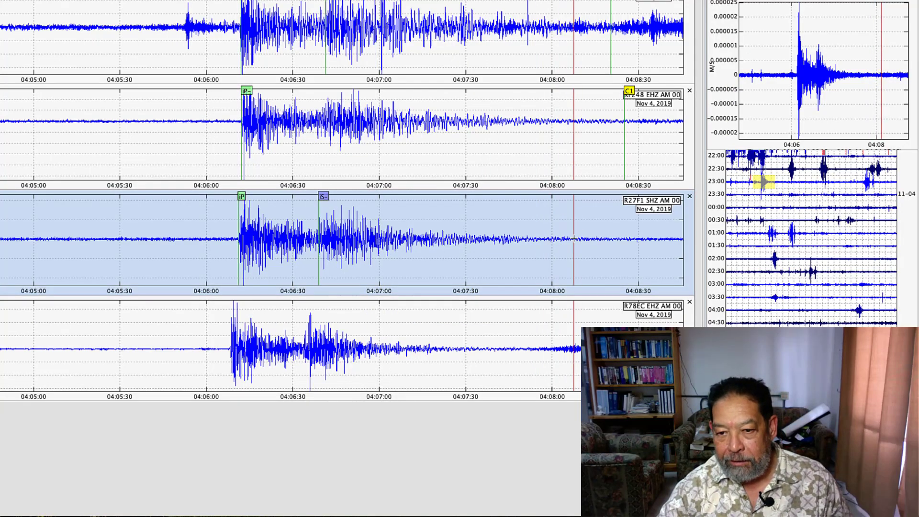
Place a C1 coda pick on the R27F1 waveform where the signal fades out, at about 04:08:07
{"action": "right_click", "coordinate": [590, 239]}
{"action": "mouse_move", "coordinate": [602, 246]}
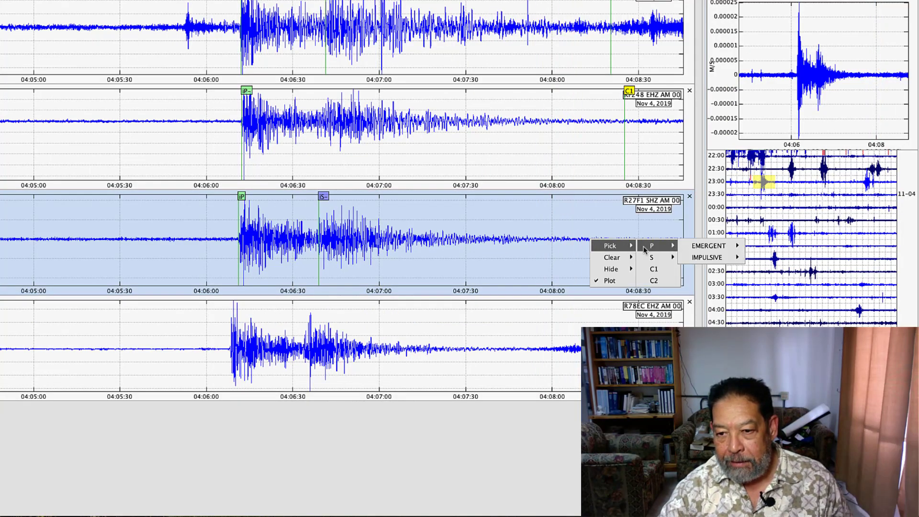
{"action": "left_click", "coordinate": [654, 268]}
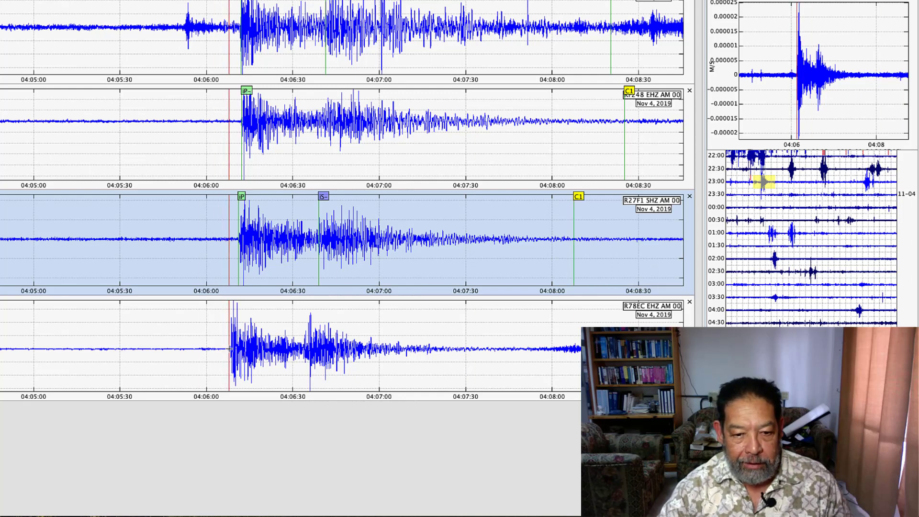
Mark an impulsive P arrival with unknown polarity (?) and weight 2 at the R78EC onset, about 04:06:08
{"action": "right_click", "coordinate": [245, 349]}
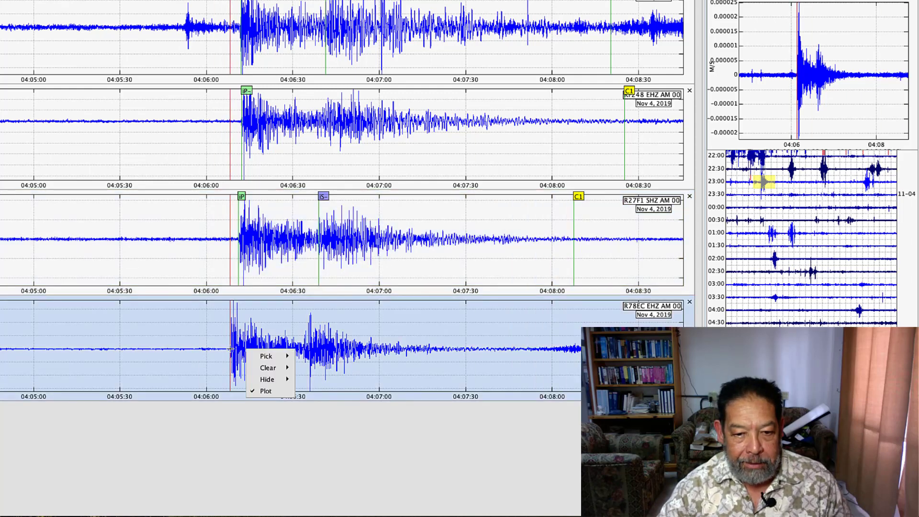
{"action": "mouse_move", "coordinate": [270, 356]}
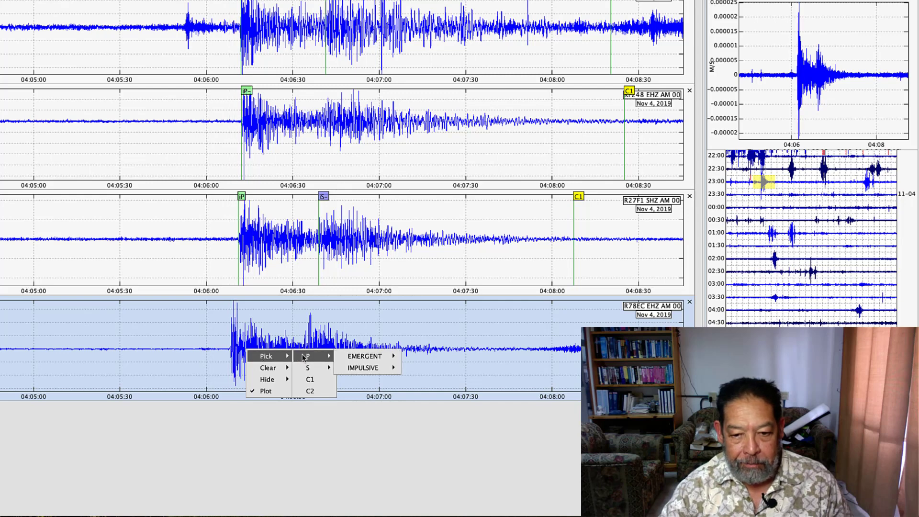
{"action": "mouse_move", "coordinate": [310, 368]}
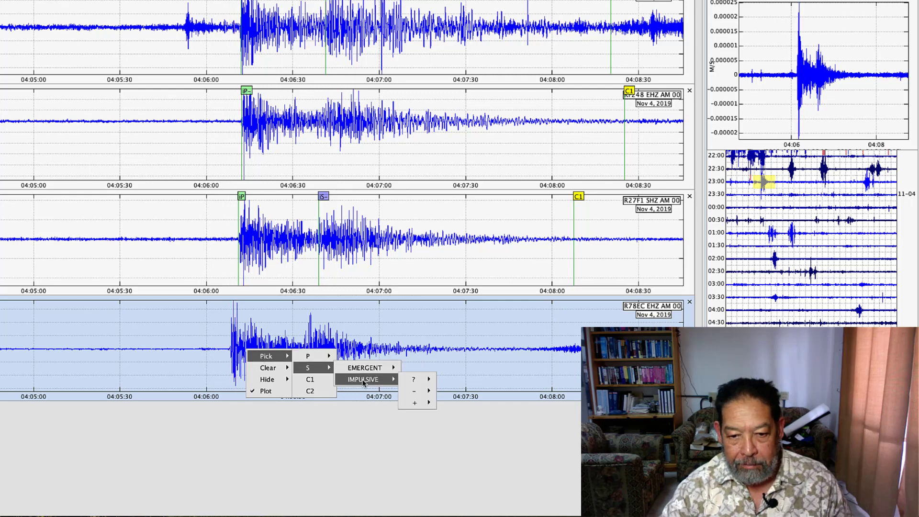
{"action": "mouse_move", "coordinate": [358, 366]}
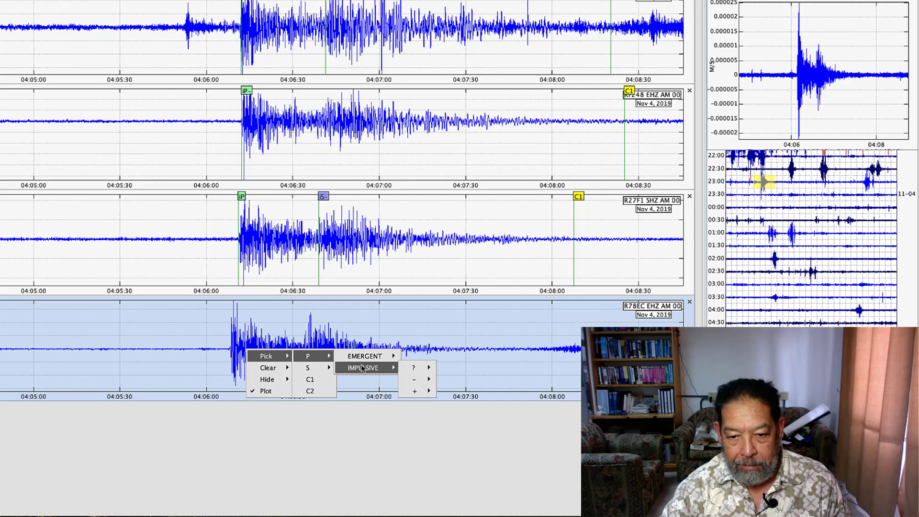
{"action": "mouse_move", "coordinate": [433, 384]}
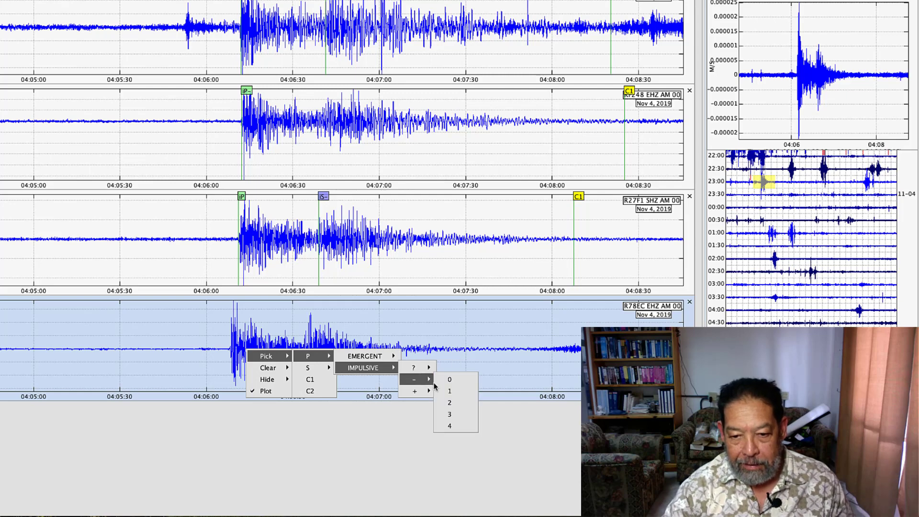
{"action": "mouse_move", "coordinate": [425, 368]}
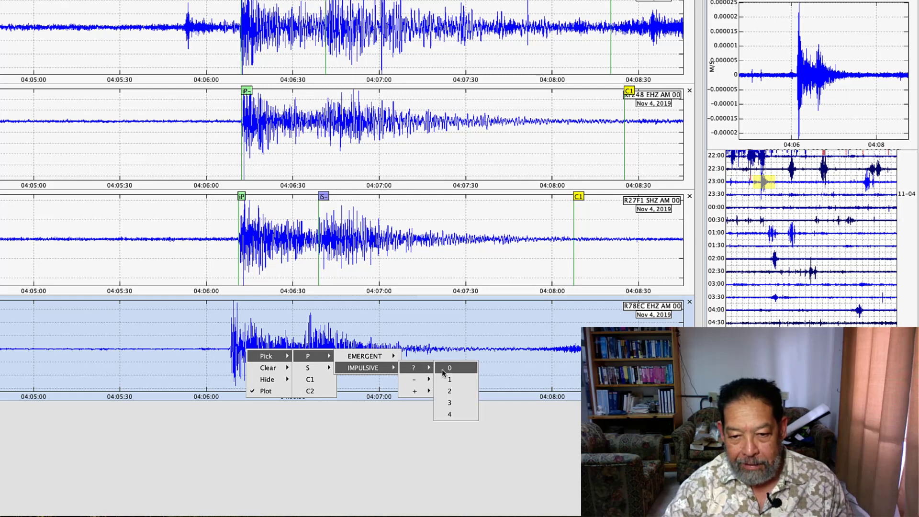
{"action": "left_click", "coordinate": [454, 392]}
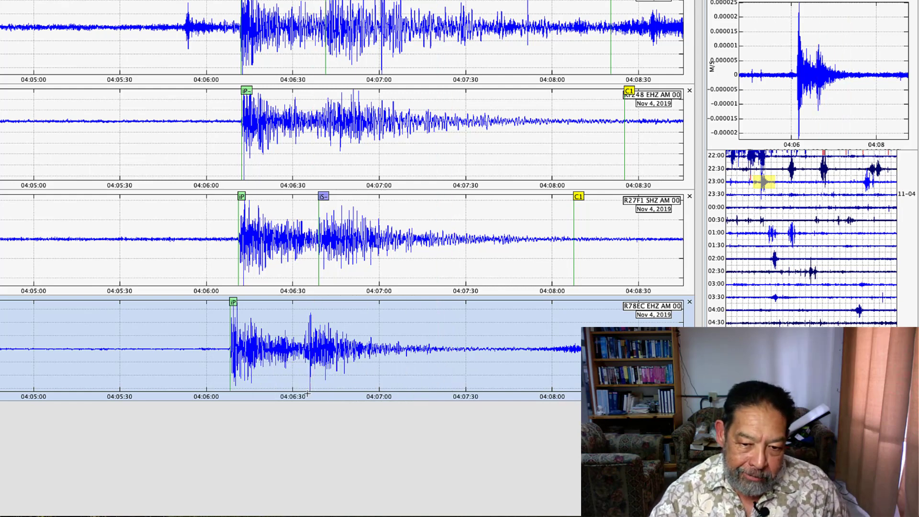
Mark an impulsive S arrival with negative polarity and weight 2 at about 04:06:34 on R78EC, and a C1 coda pick at about 04:07:53
{"action": "right_click", "coordinate": [314, 359]}
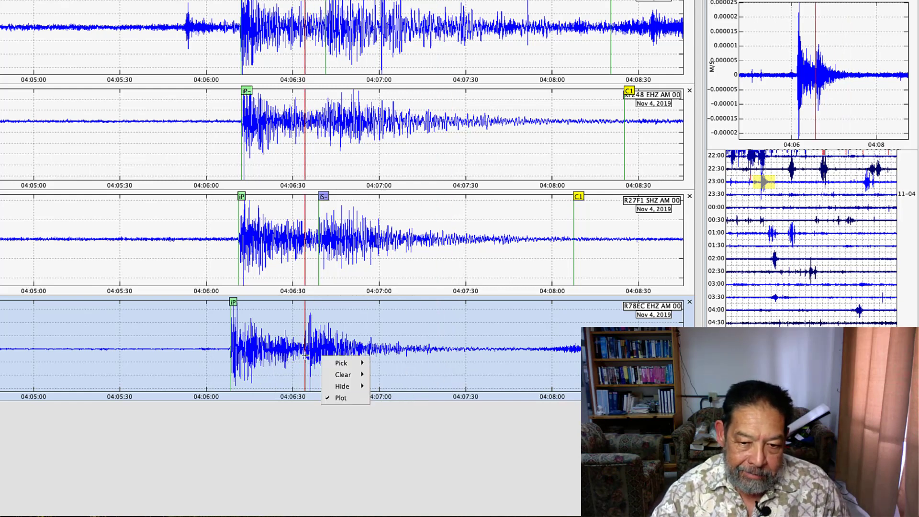
{"action": "mouse_move", "coordinate": [349, 363]}
{"action": "mouse_move", "coordinate": [385, 375]}
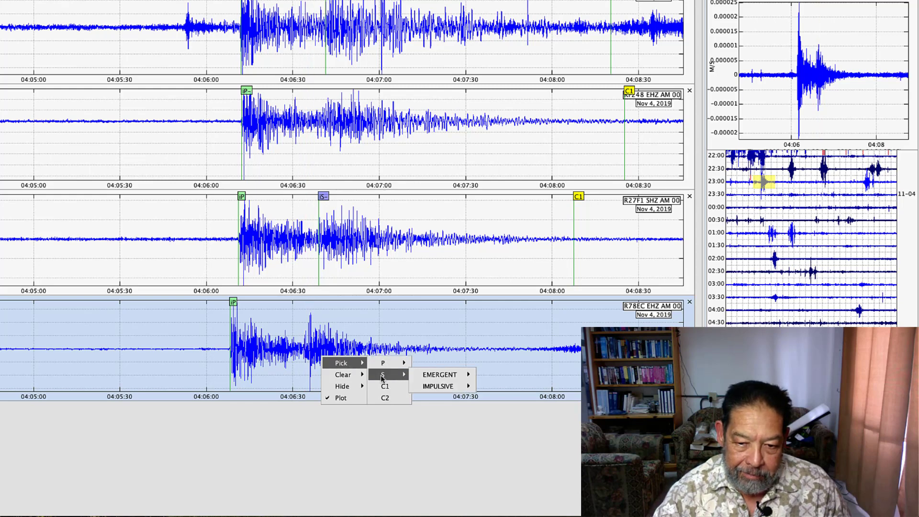
{"action": "mouse_move", "coordinate": [429, 387]}
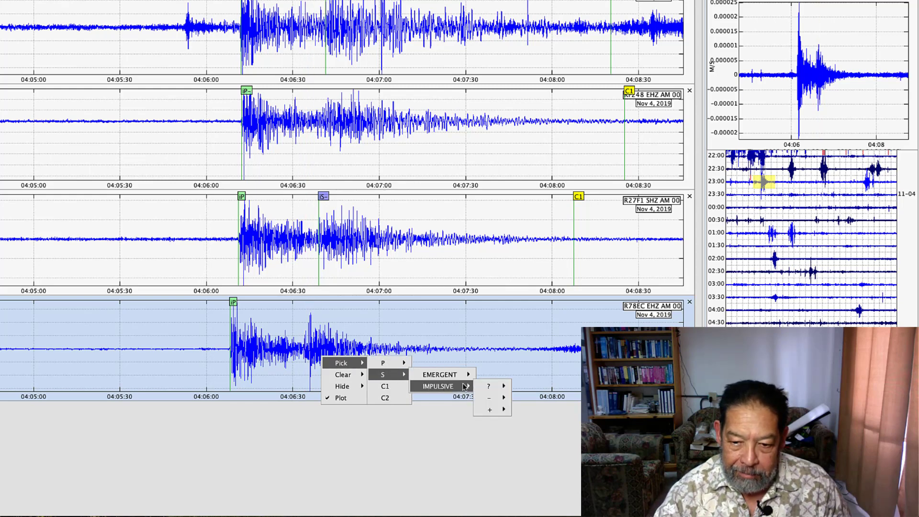
{"action": "mouse_move", "coordinate": [484, 390]}
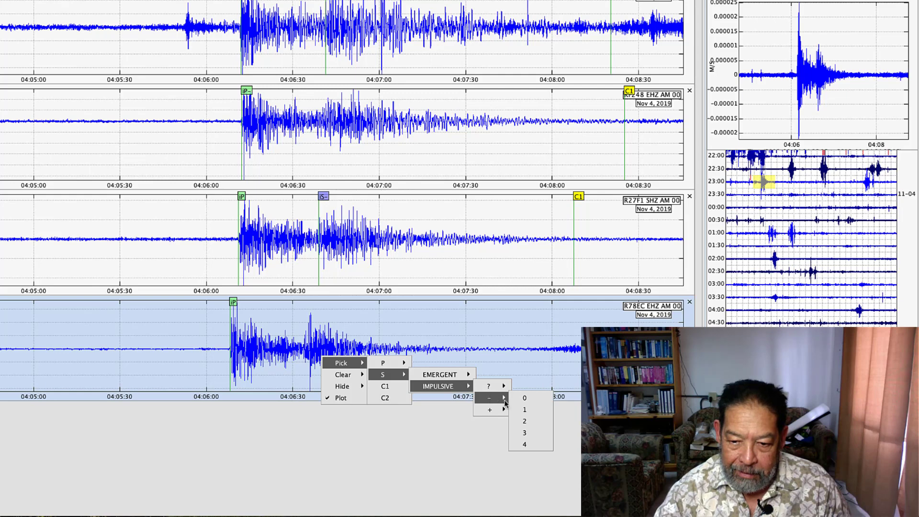
{"action": "left_click", "coordinate": [524, 421]}
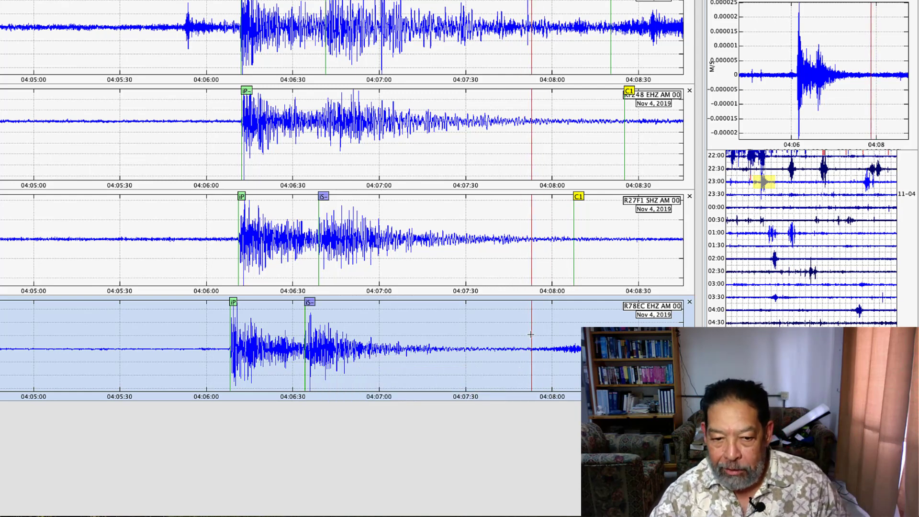
{"action": "right_click", "coordinate": [539, 350]}
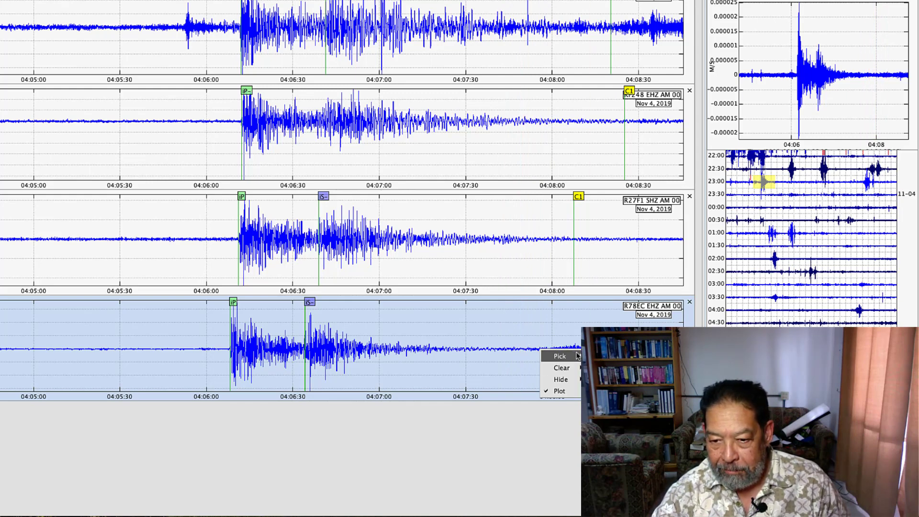
{"action": "left_click", "coordinate": [599, 379]}
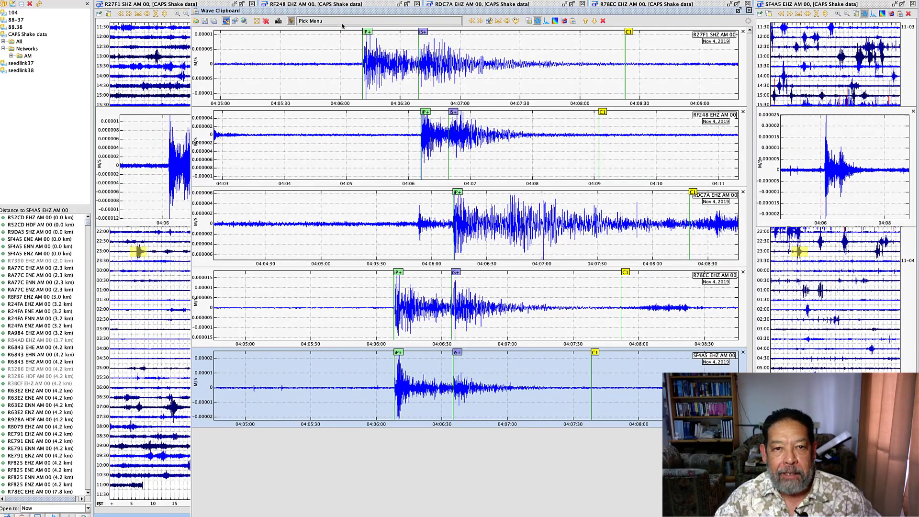
Open the event dialog and run Hypo71 on the clipboard picks with the DefaultVelocityModel.txt crustal model, accepting the station count notice
{"action": "left_click", "coordinate": [342, 22]}
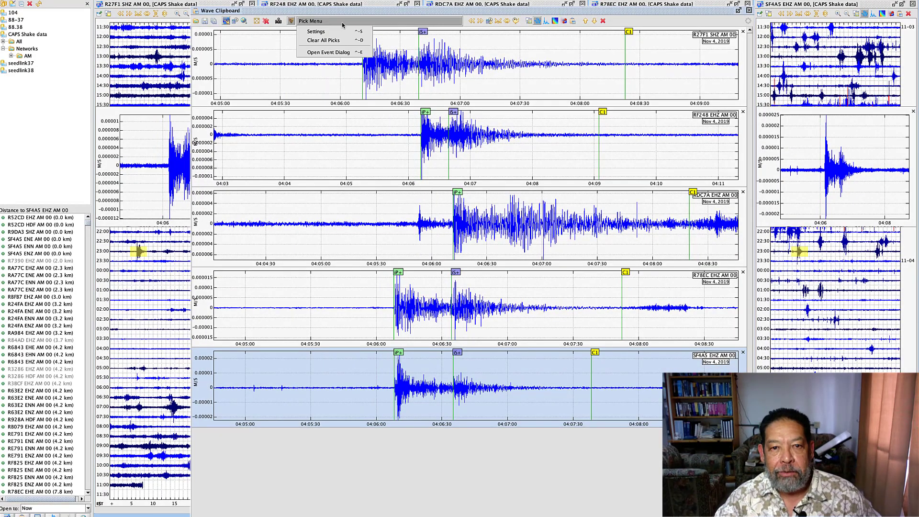
{"action": "left_click", "coordinate": [334, 52]}
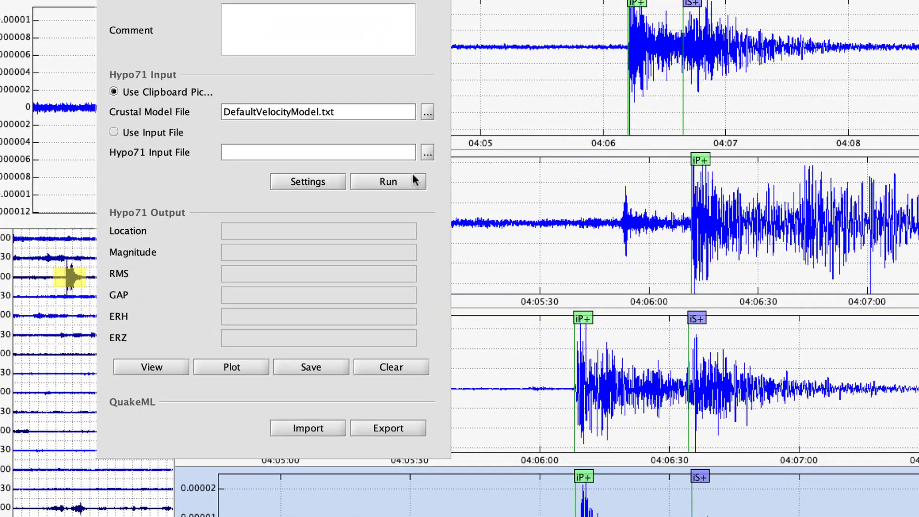
{"action": "left_click", "coordinate": [327, 200]}
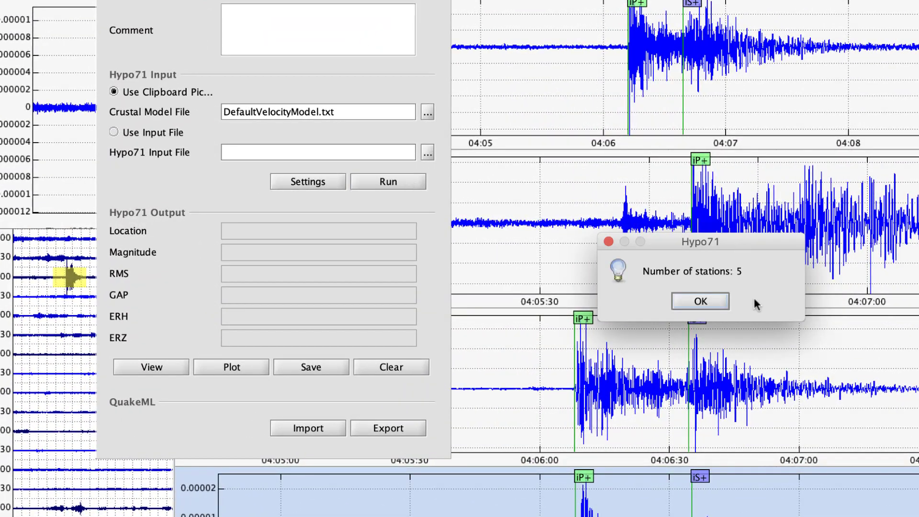
{"action": "left_click", "coordinate": [700, 301]}
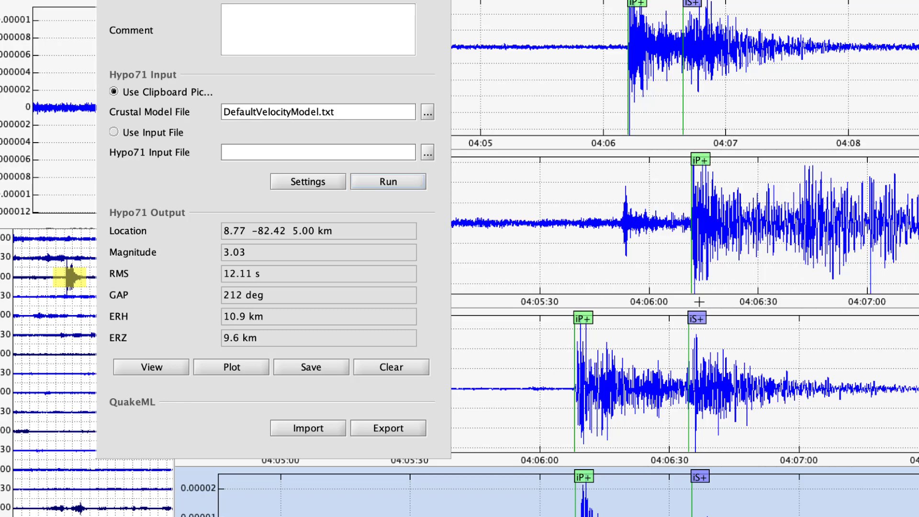